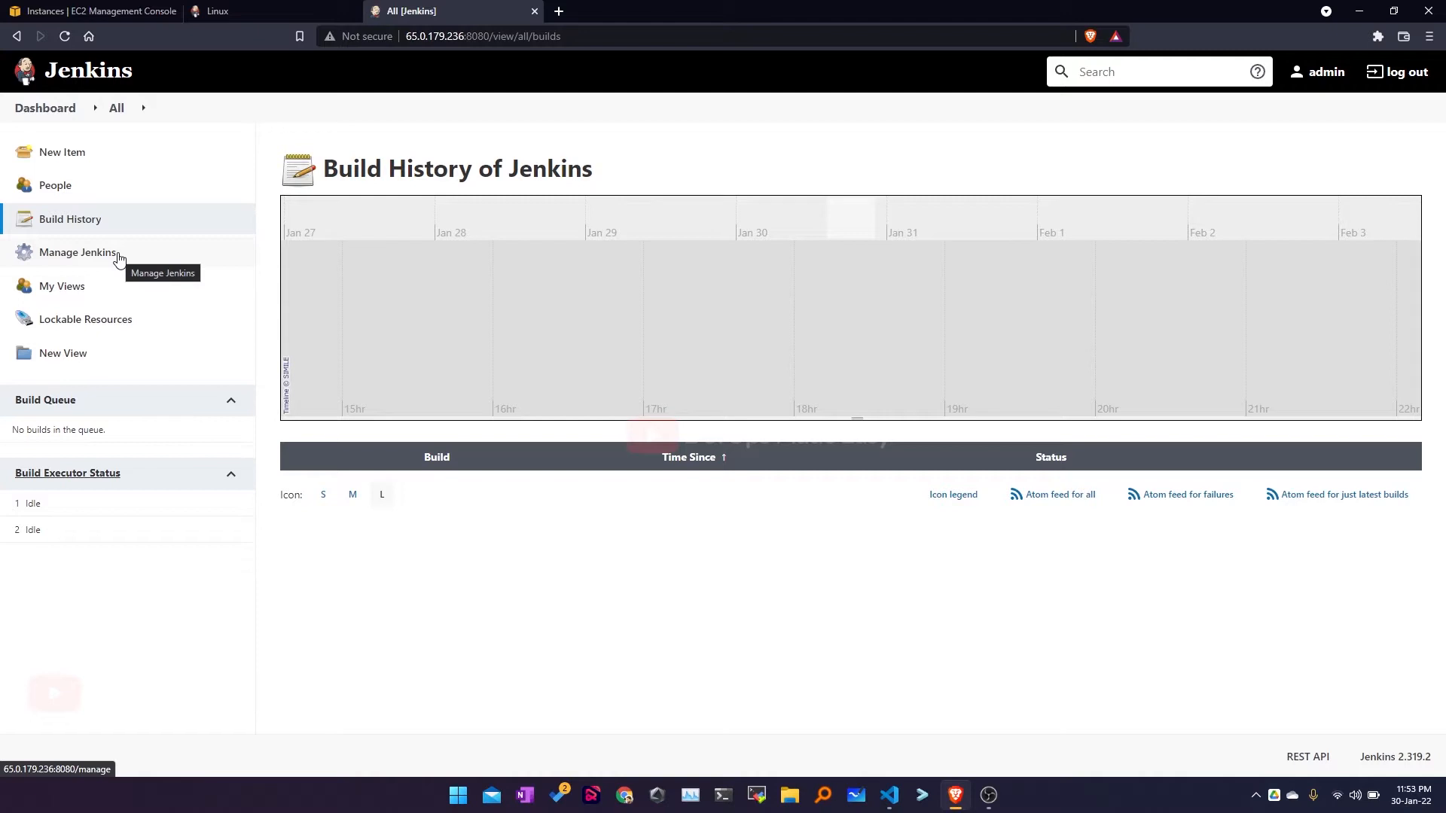
Step: Open the admin user's My Views page, which shows the empty All view
{"action": "left_click", "coordinate": [73, 288]}
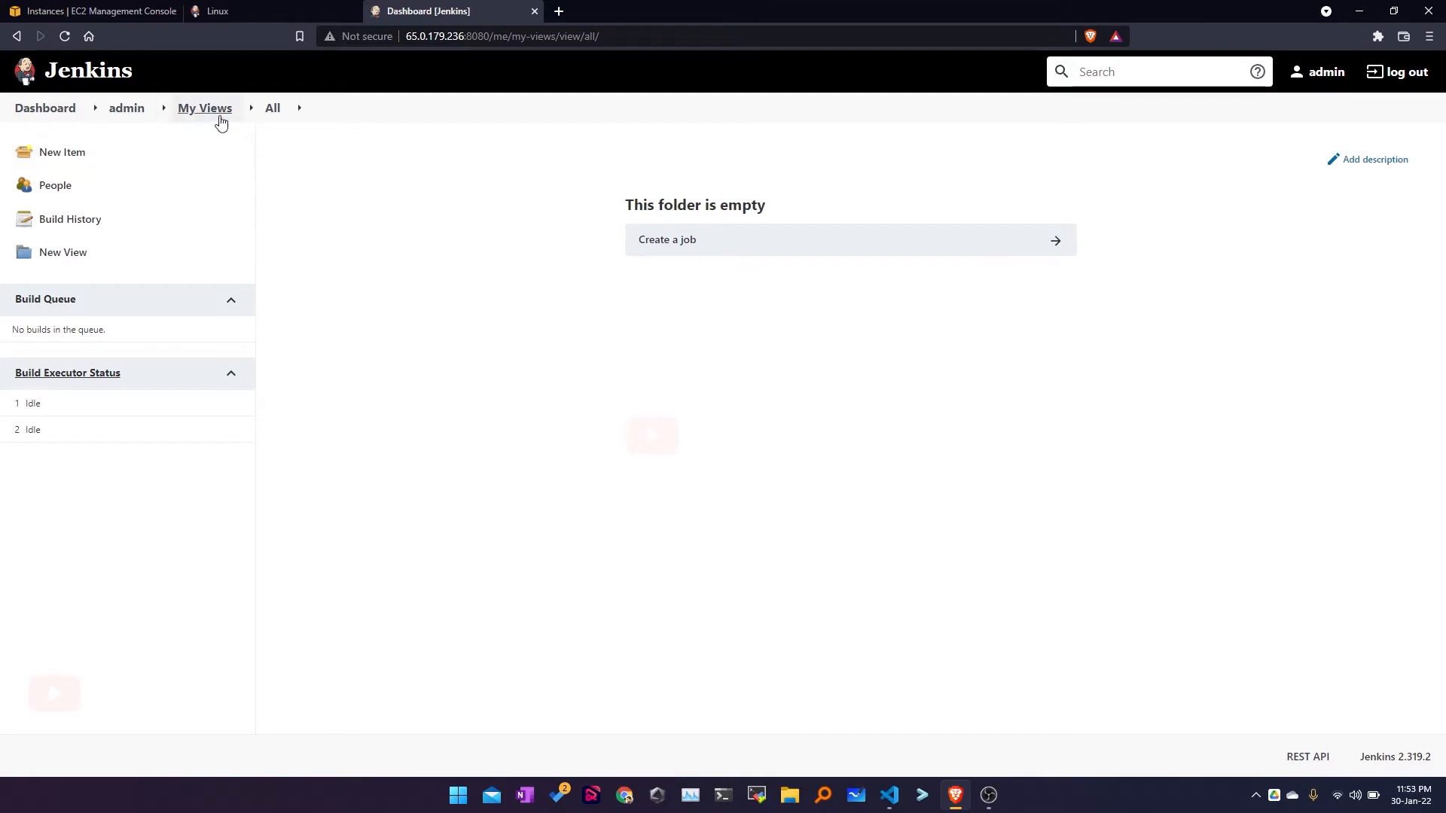
Step: Return to the Dashboard and highlight the empty Build Queue panel
{"action": "left_click", "coordinate": [45, 108]}
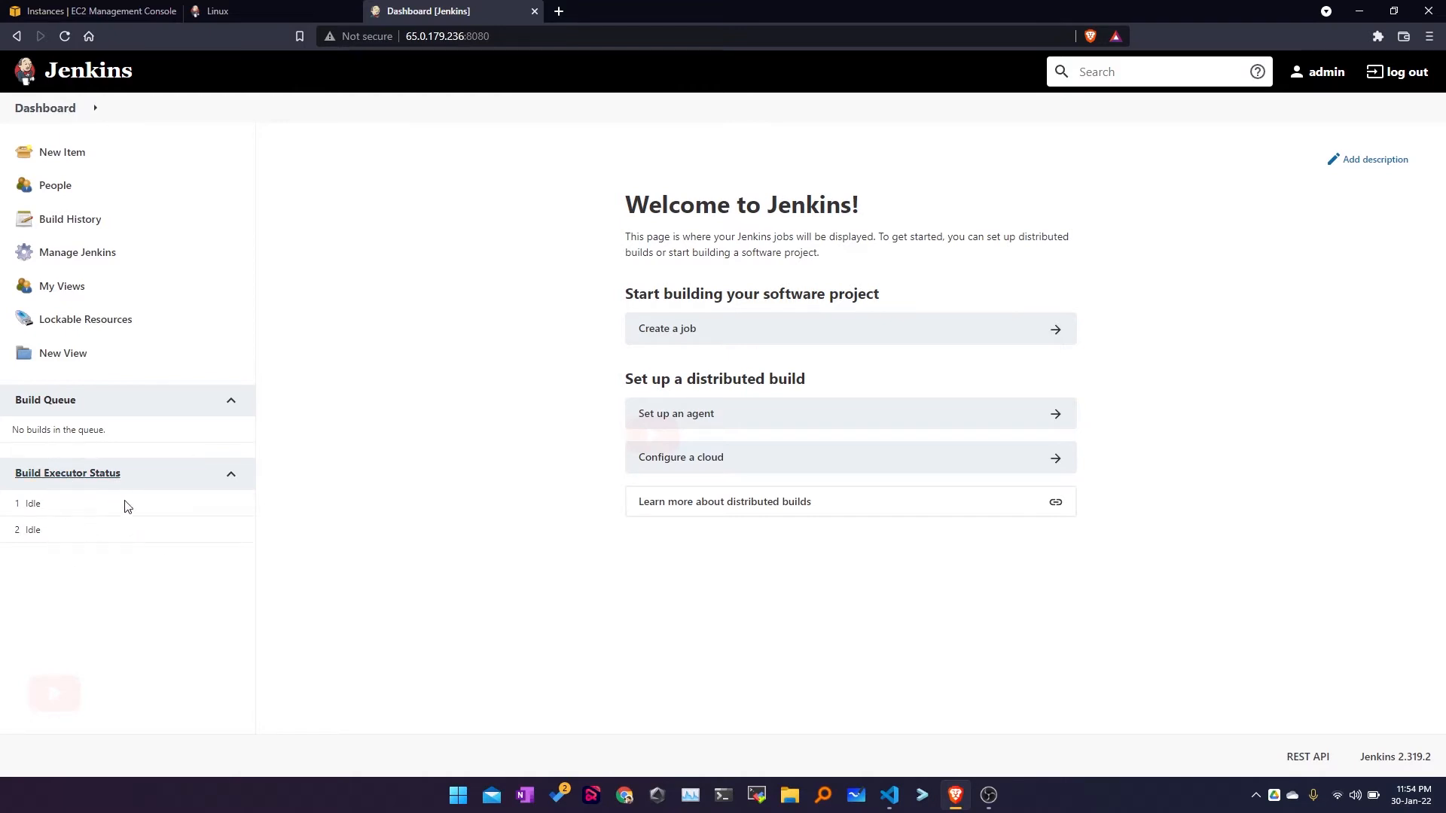
{"action": "left_click_drag", "start_coordinate": [81, 401], "coordinate": [3, 405]}
Step: Clear the Build Queue selection and go to the Manage Jenkins page
{"action": "left_click", "coordinate": [143, 403]}
{"action": "left_click", "coordinate": [103, 259]}
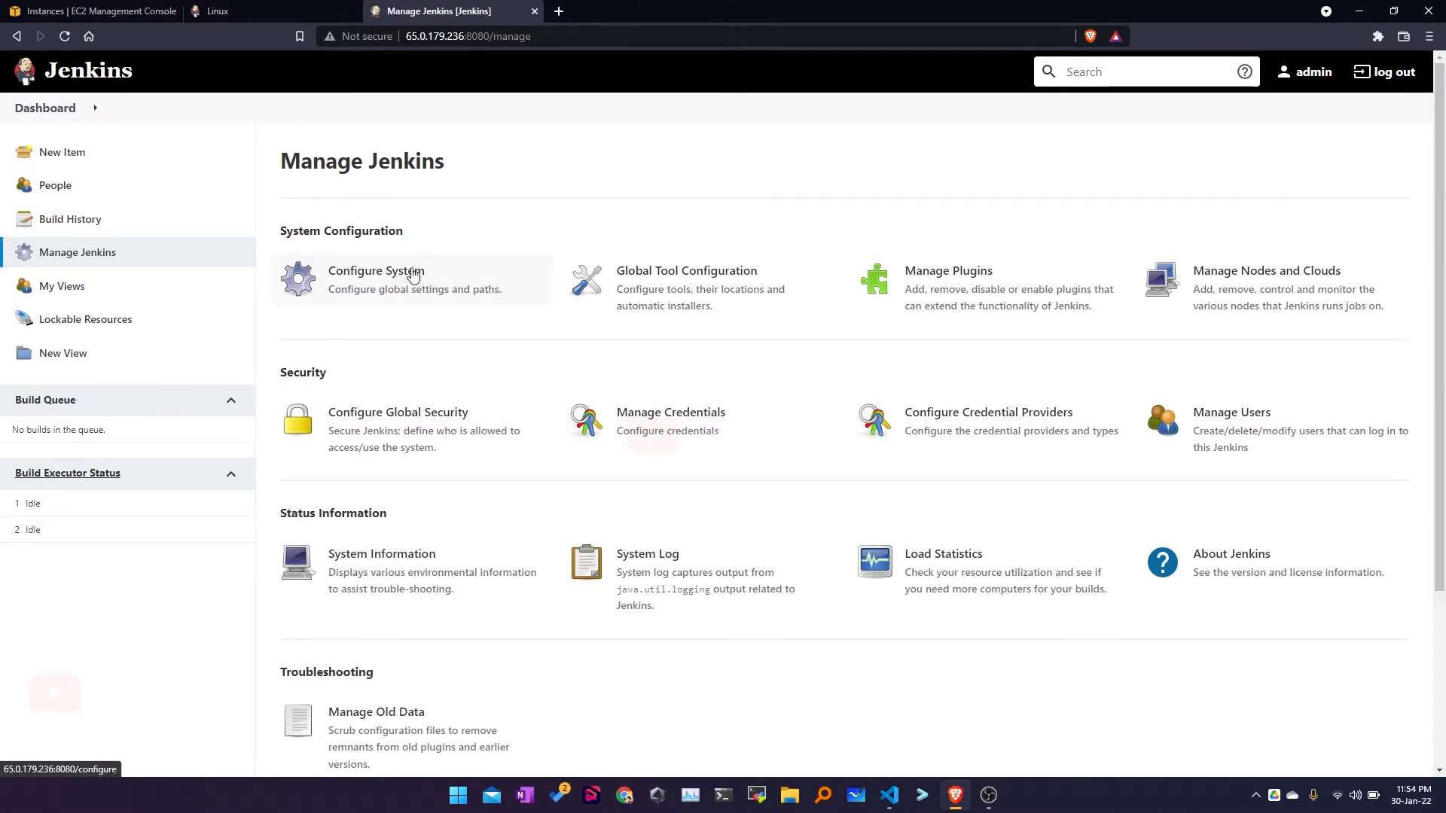
Step: Open Configure System, showing home /var/lib/jenkins, 2 executors and quiet period 5
{"action": "left_click", "coordinate": [401, 288]}
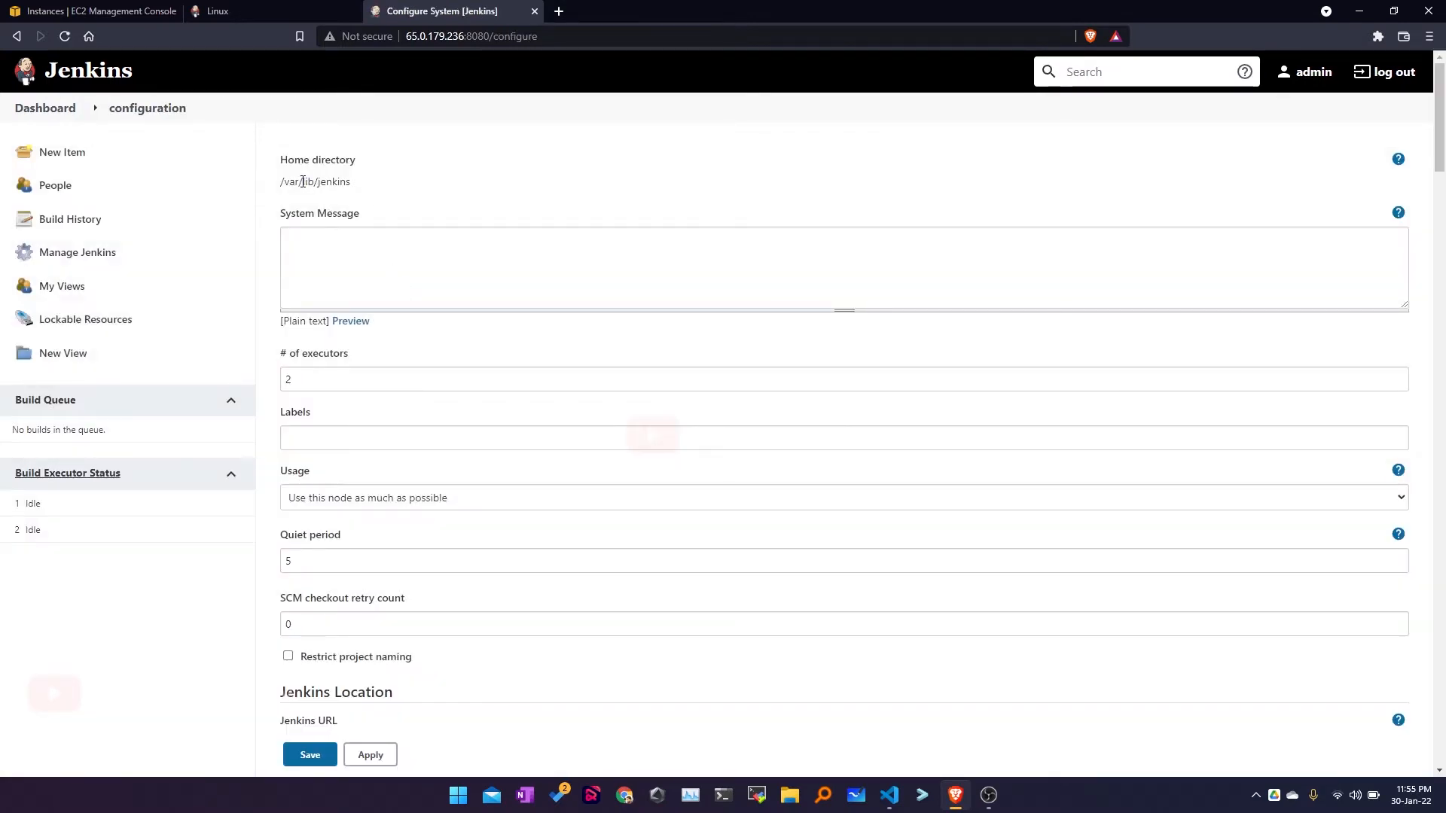
Step: Review the home directory /var/lib/jenkins, the System Message box and the 2 executors
{"action": "triple_click", "coordinate": [302, 181]}
{"action": "left_click", "coordinate": [289, 238]}
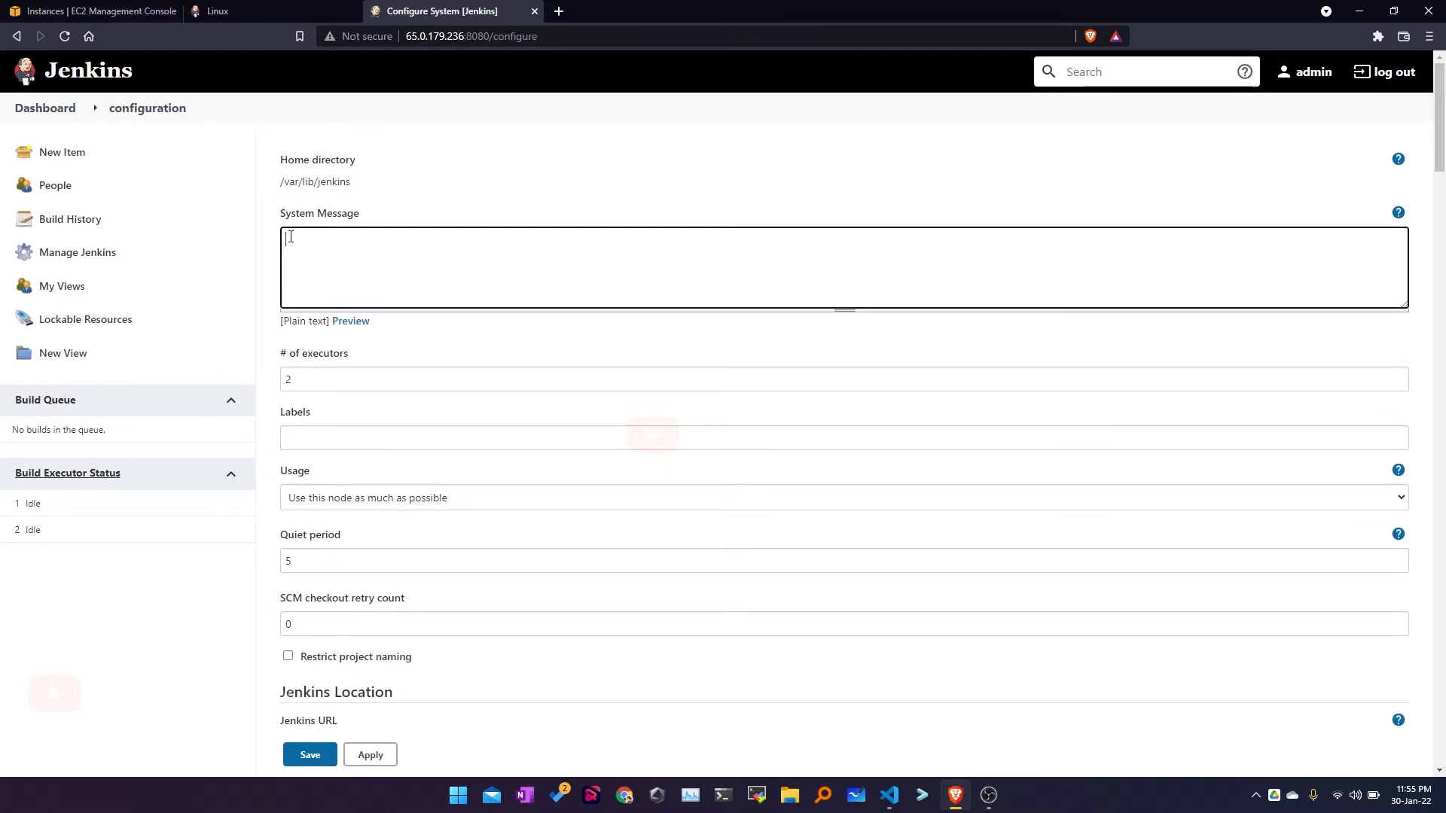
{"action": "scroll", "coordinate": [298, 237], "scroll_direction": "down", "scroll_amount": 2}
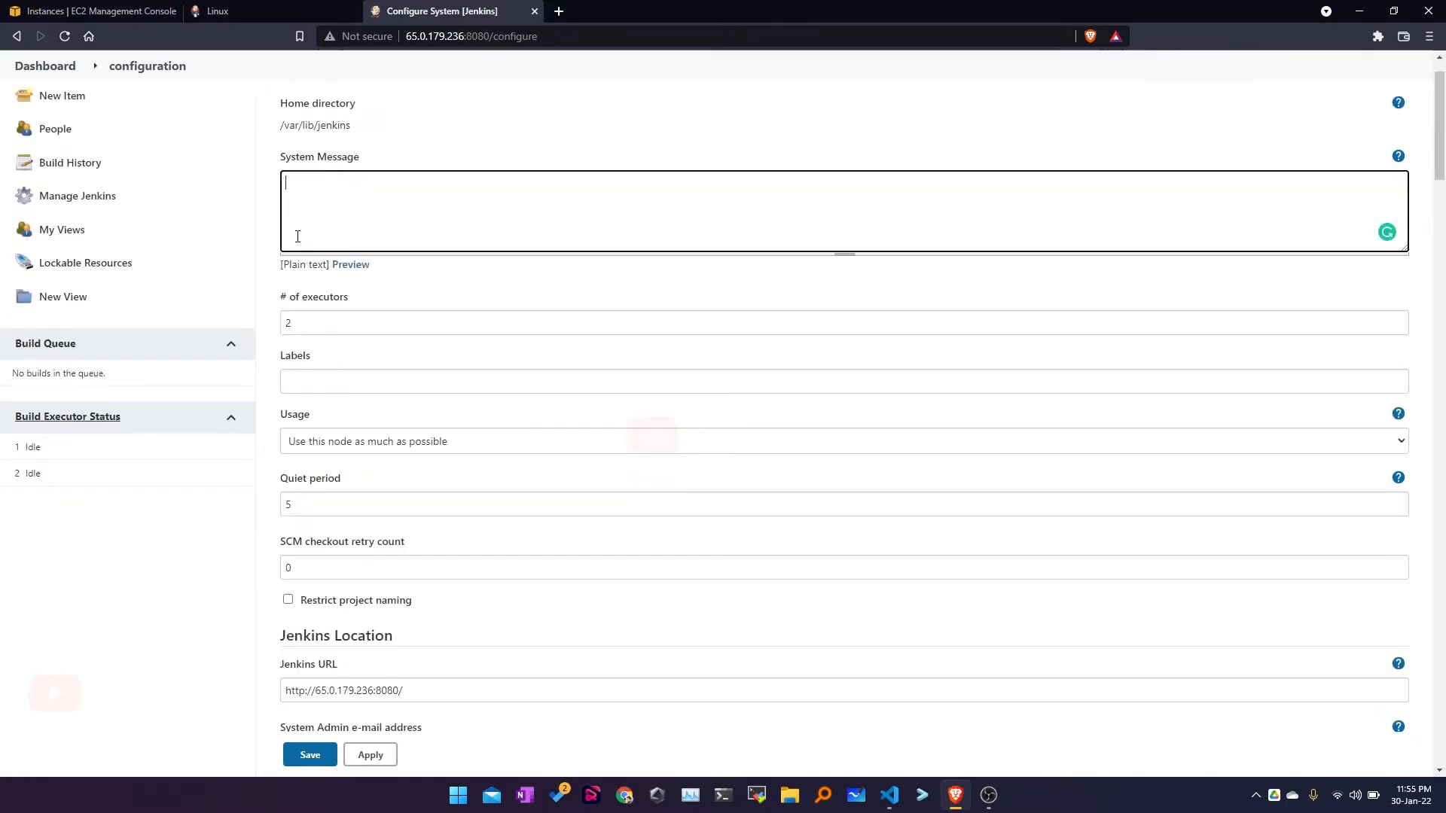
{"action": "left_click", "coordinate": [278, 206]}
{"action": "left_click_drag", "start_coordinate": [278, 207], "coordinate": [357, 208]}
{"action": "left_click", "coordinate": [317, 226]}
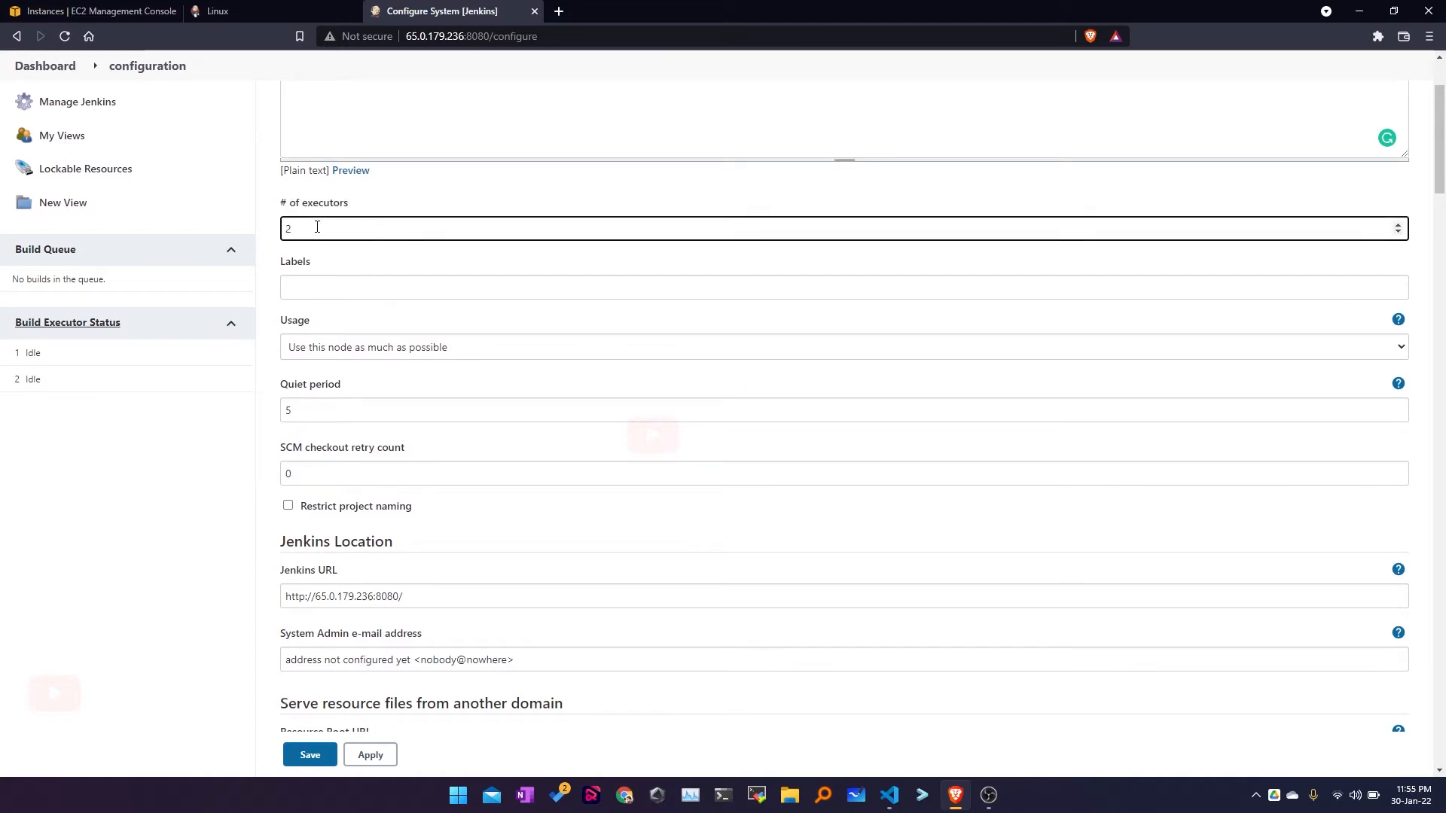
Step: Check the Labels field and keep usage at 'Use this node as much as possible'
{"action": "left_click", "coordinate": [319, 292]}
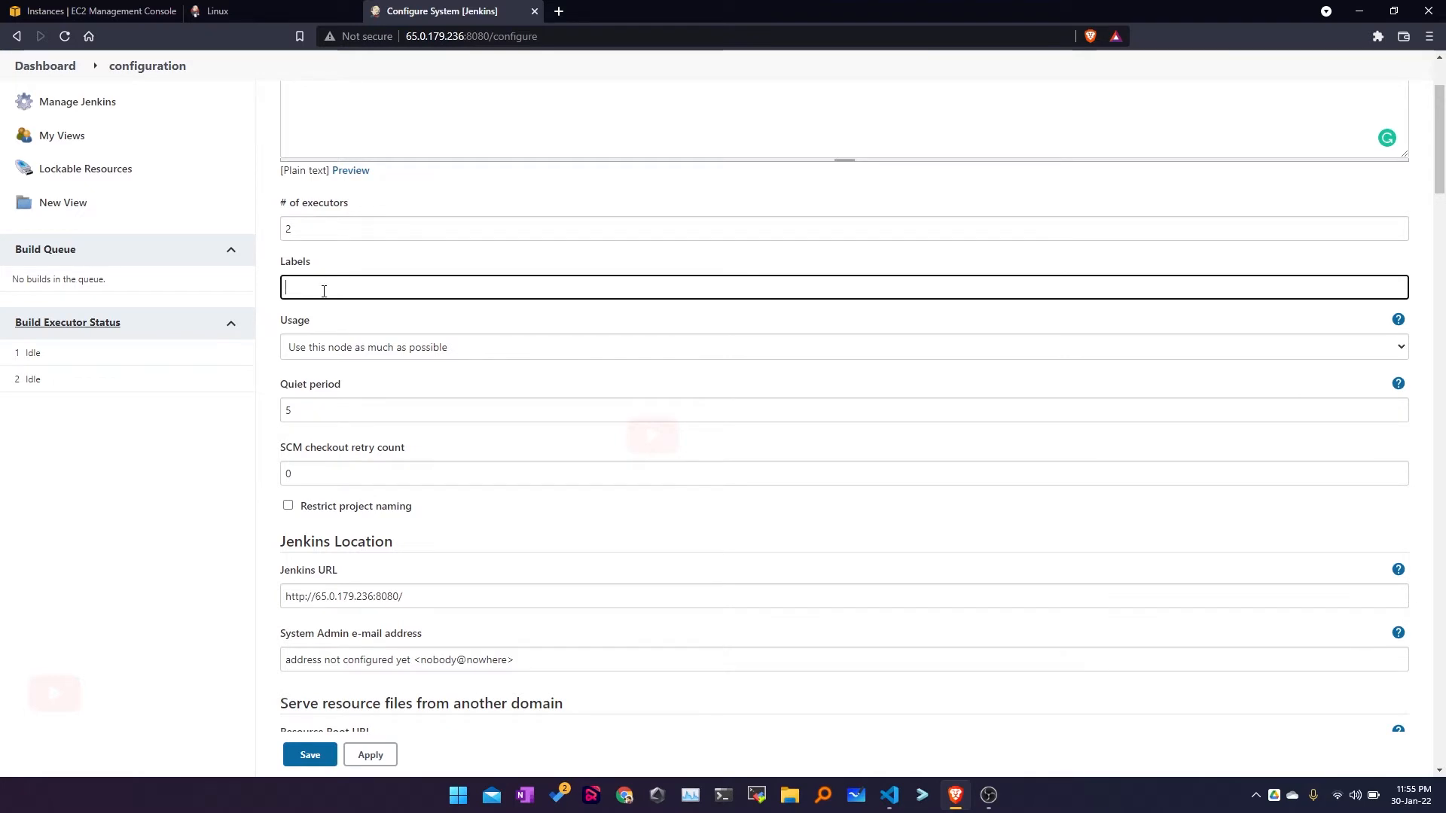
{"action": "scroll", "coordinate": [324, 291], "scroll_direction": "down", "scroll_amount": 1}
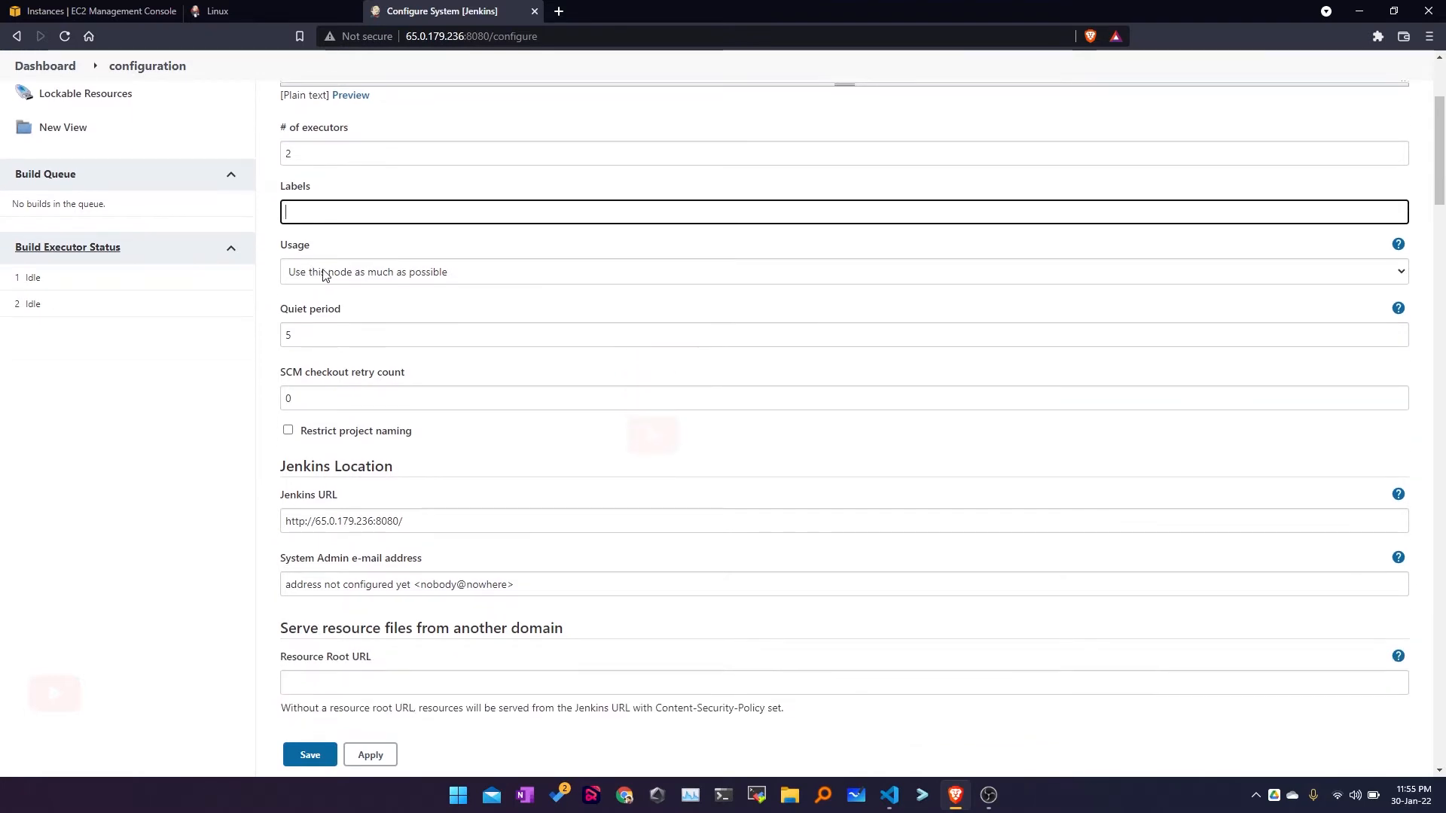
{"action": "left_click", "coordinate": [324, 275]}
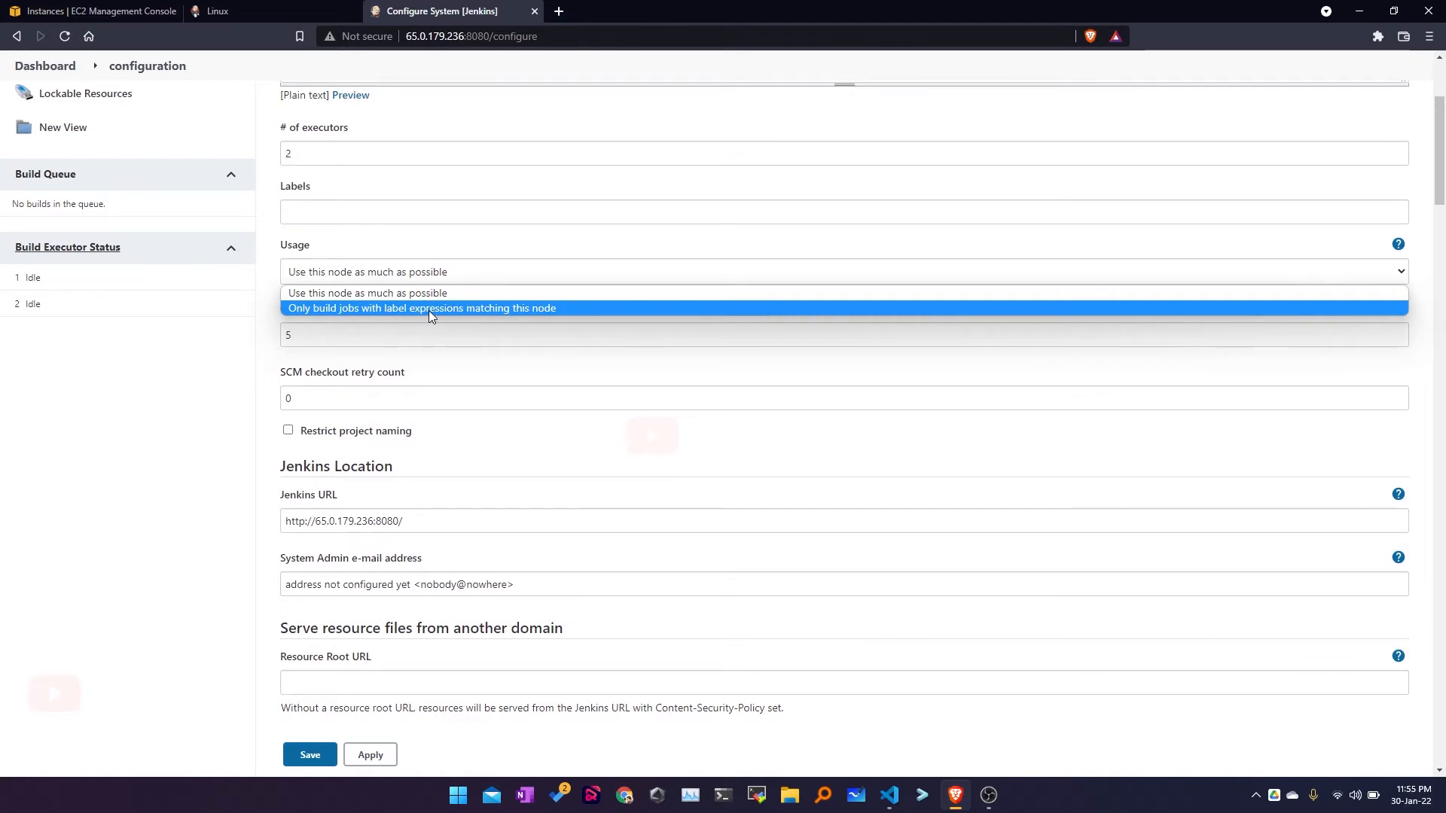
{"action": "left_click", "coordinate": [419, 292]}
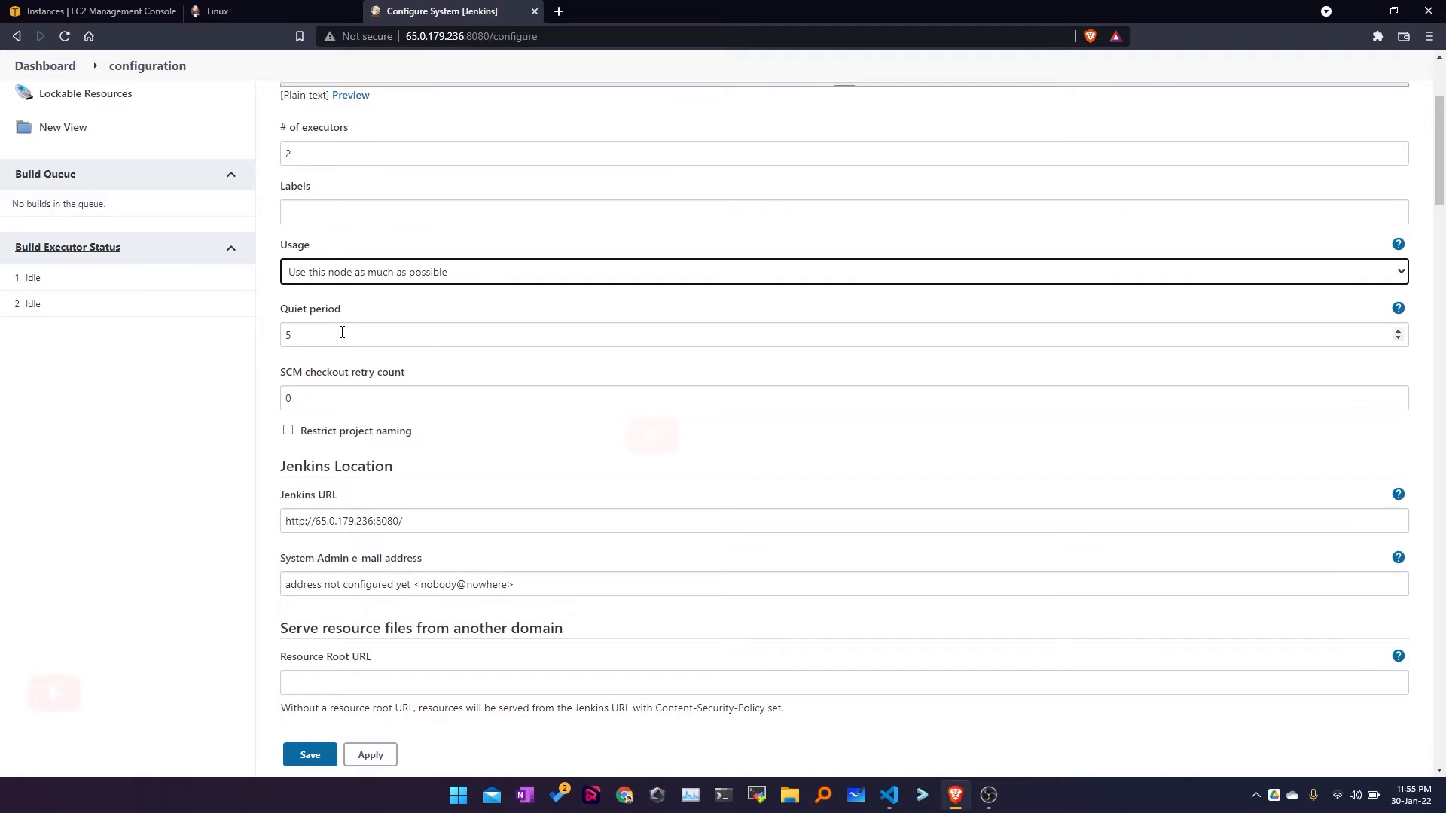
Step: Set quiet period to 0, then review retry count 0 and the Jenkins URL
{"action": "left_click_drag", "start_coordinate": [301, 336], "coordinate": [283, 335]}
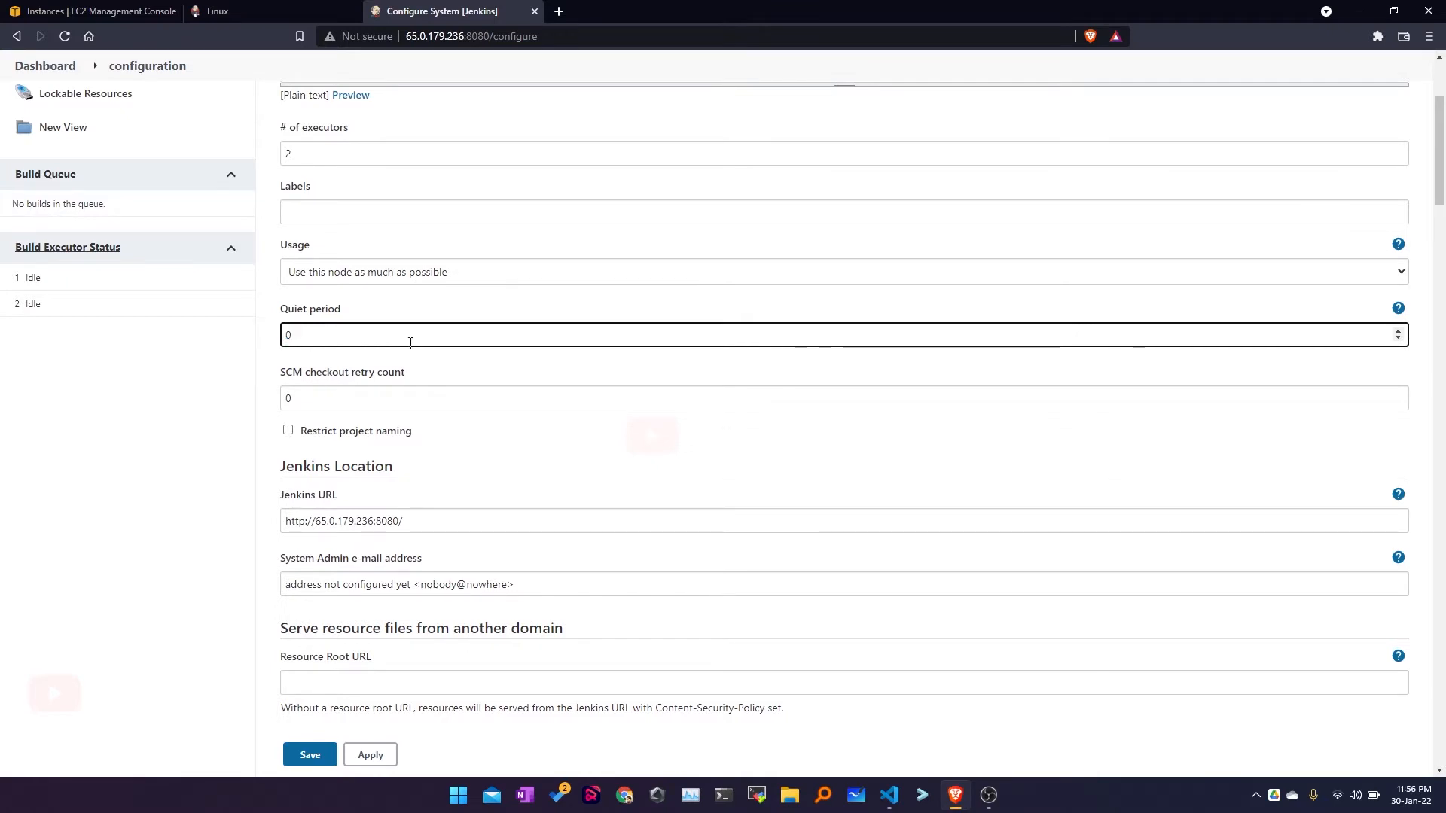
{"action": "scroll", "coordinate": [410, 343], "scroll_direction": "down", "scroll_amount": 2}
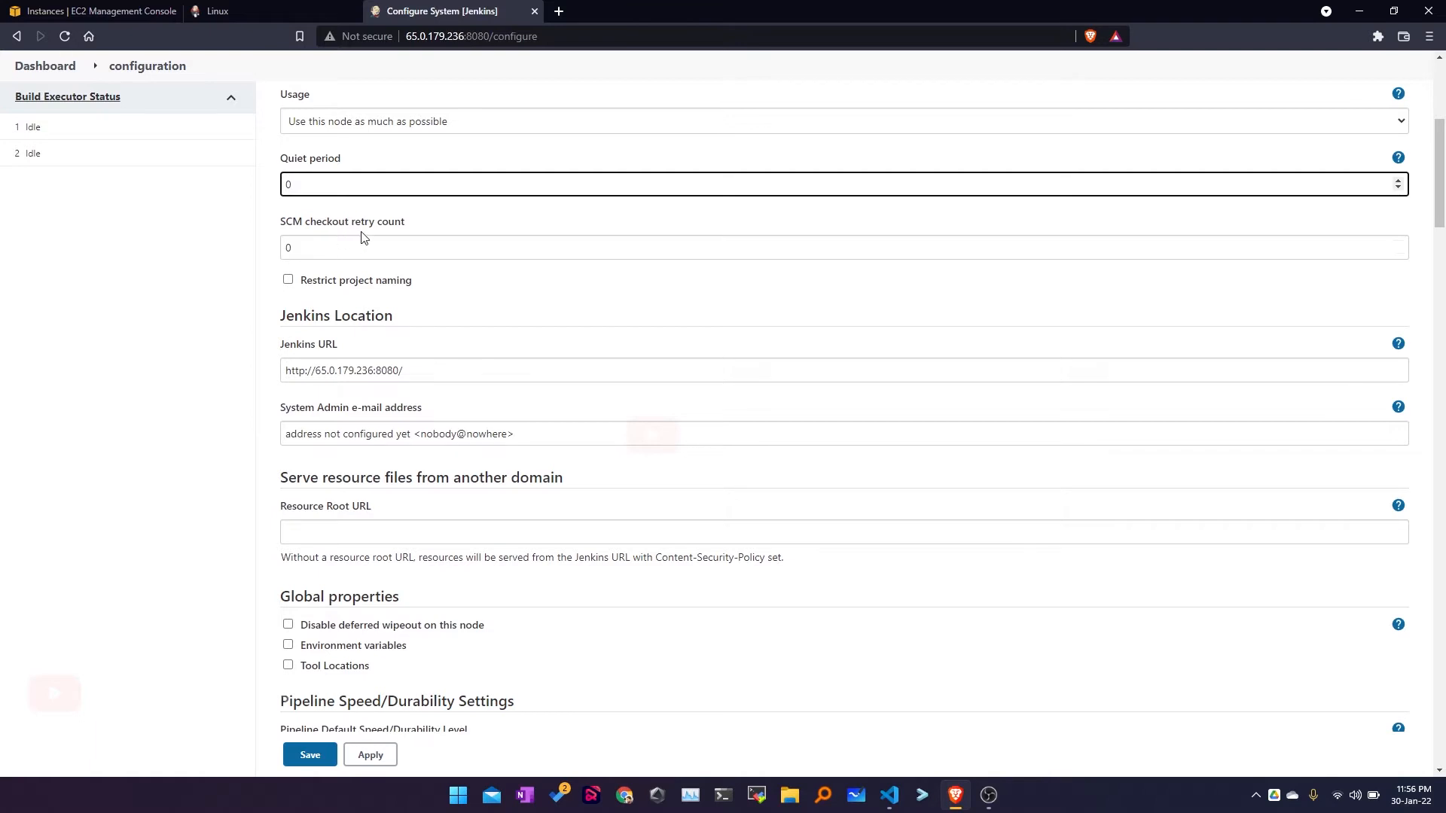
{"action": "left_click", "coordinate": [281, 248]}
{"action": "left_click_drag", "start_coordinate": [282, 249], "coordinate": [418, 251]}
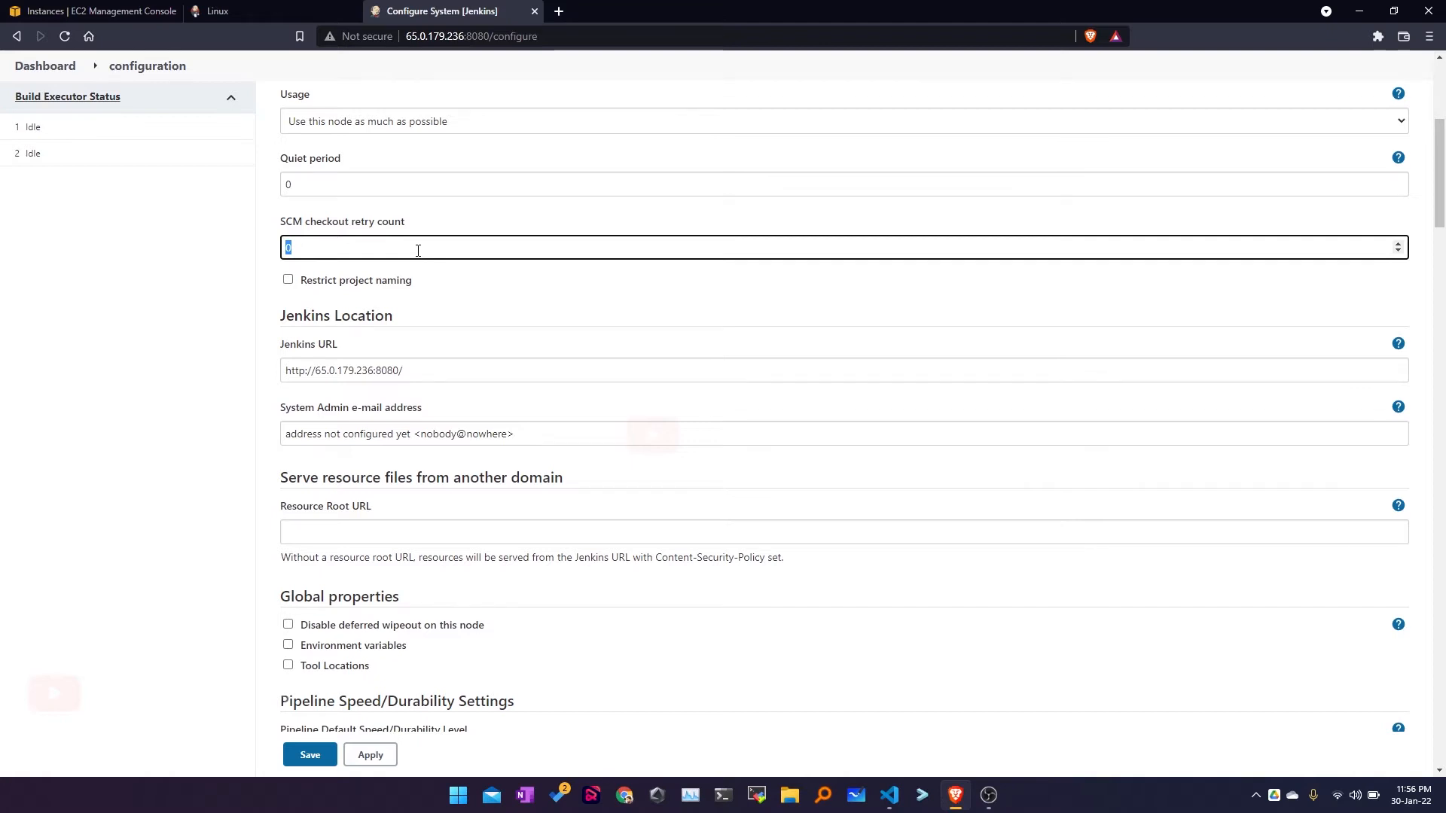
{"action": "scroll", "coordinate": [418, 251], "scroll_direction": "down", "scroll_amount": 2}
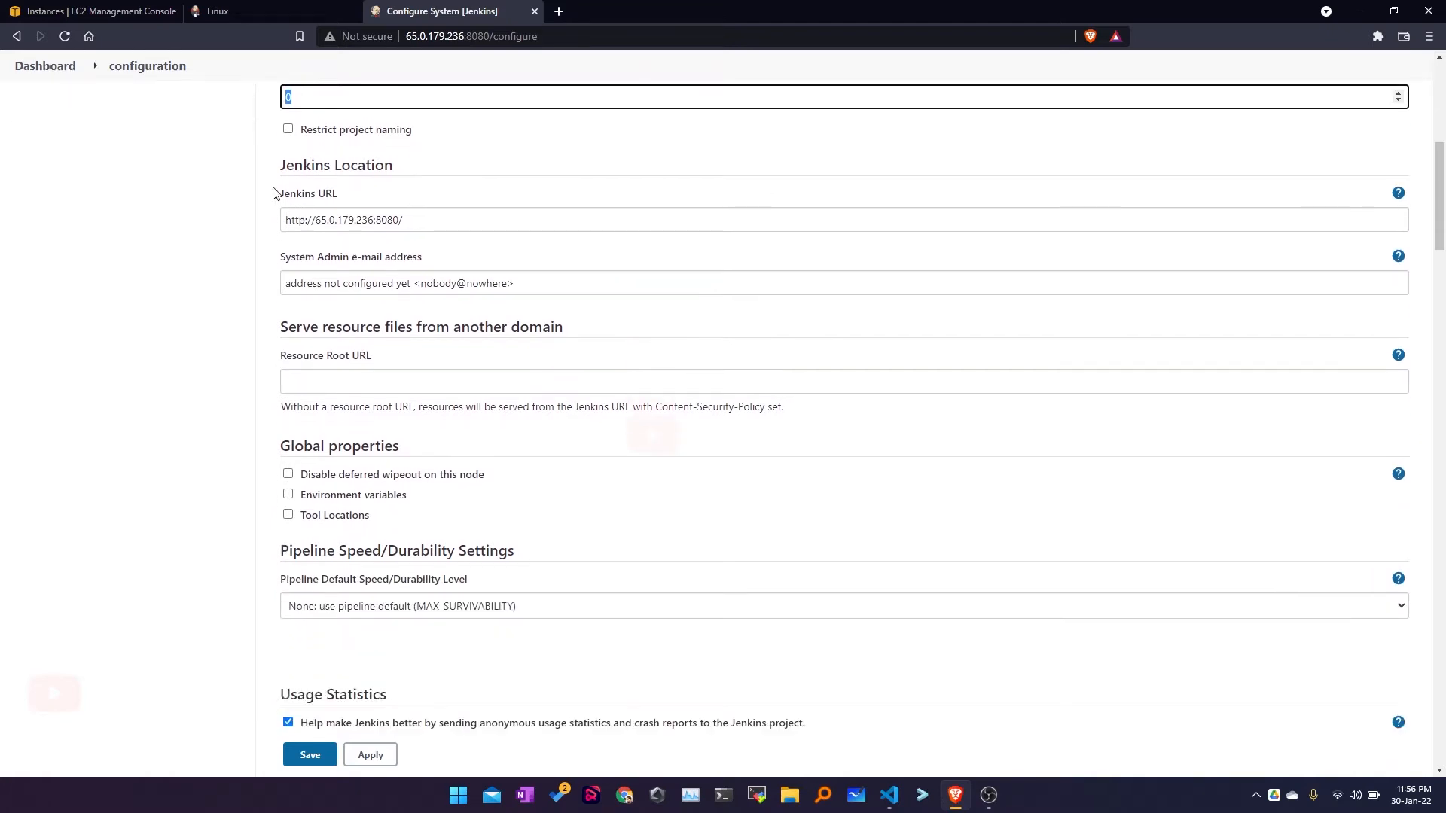
{"action": "left_click_drag", "start_coordinate": [288, 194], "coordinate": [342, 197]}
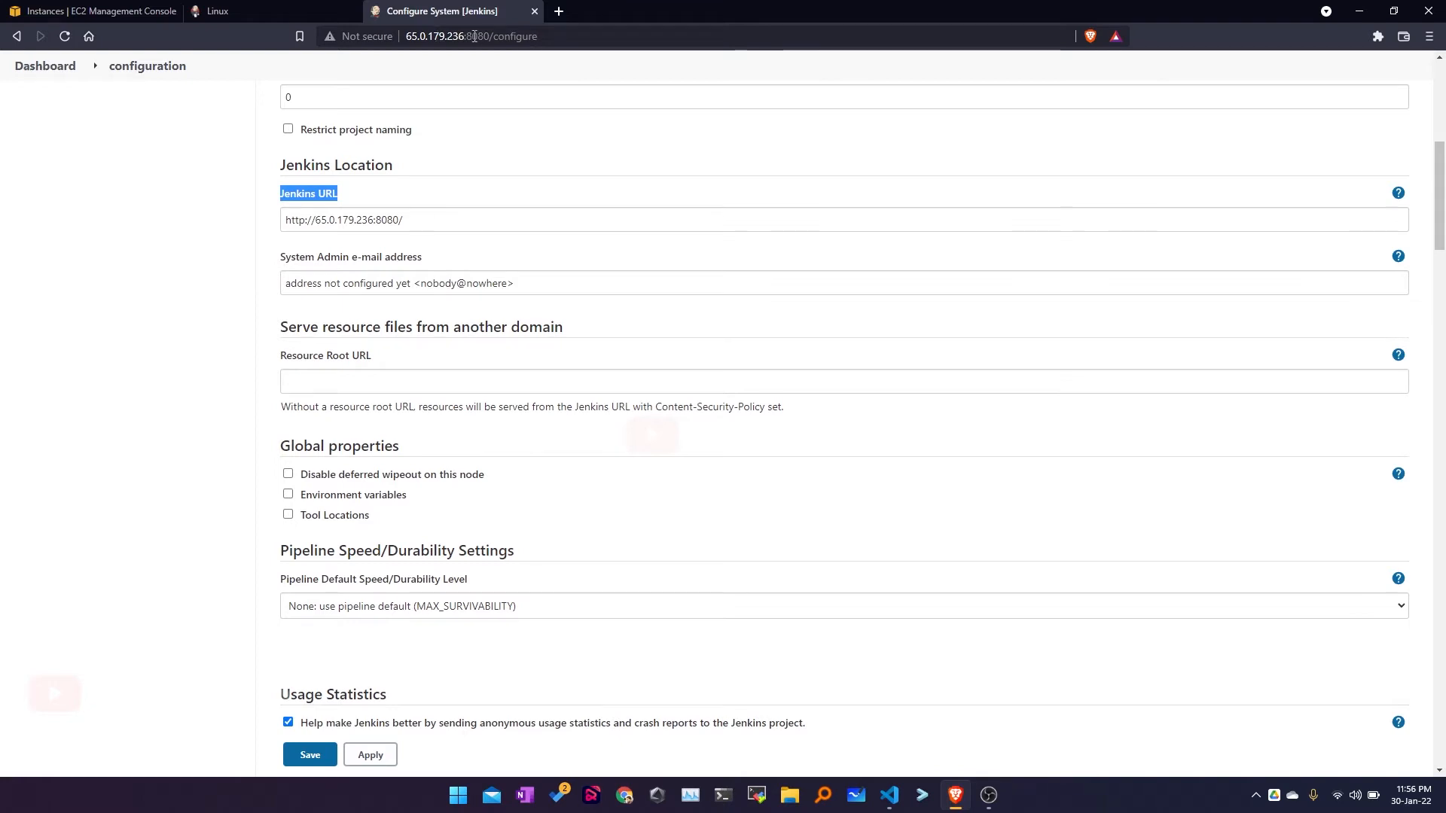
{"action": "left_click_drag", "start_coordinate": [374, 220], "coordinate": [316, 220]}
{"action": "left_click_drag", "start_coordinate": [465, 36], "coordinate": [405, 36]}
{"action": "left_click_drag", "start_coordinate": [374, 220], "coordinate": [316, 220]}
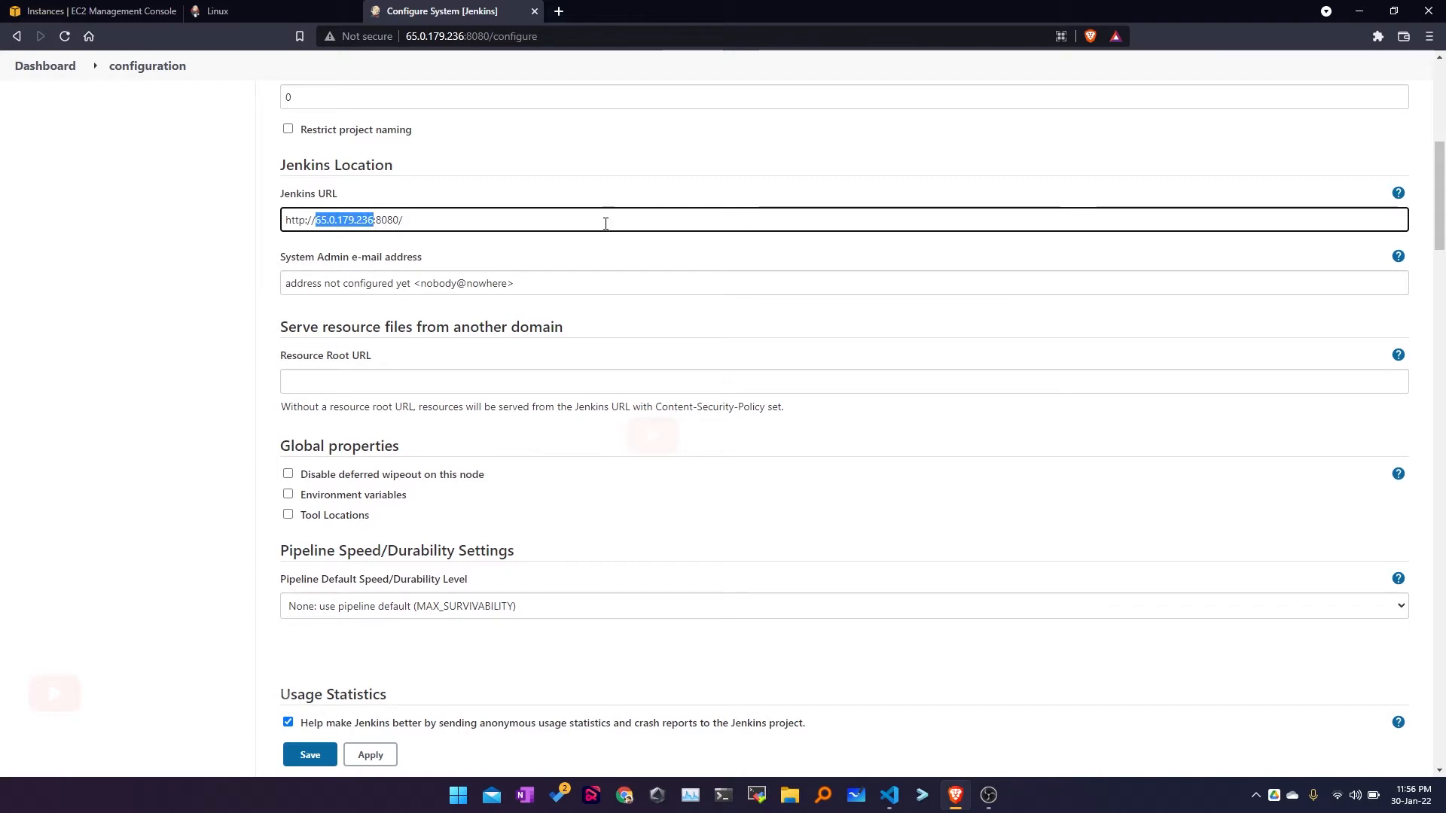
{"action": "left_click_drag", "start_coordinate": [339, 194], "coordinate": [282, 195]}
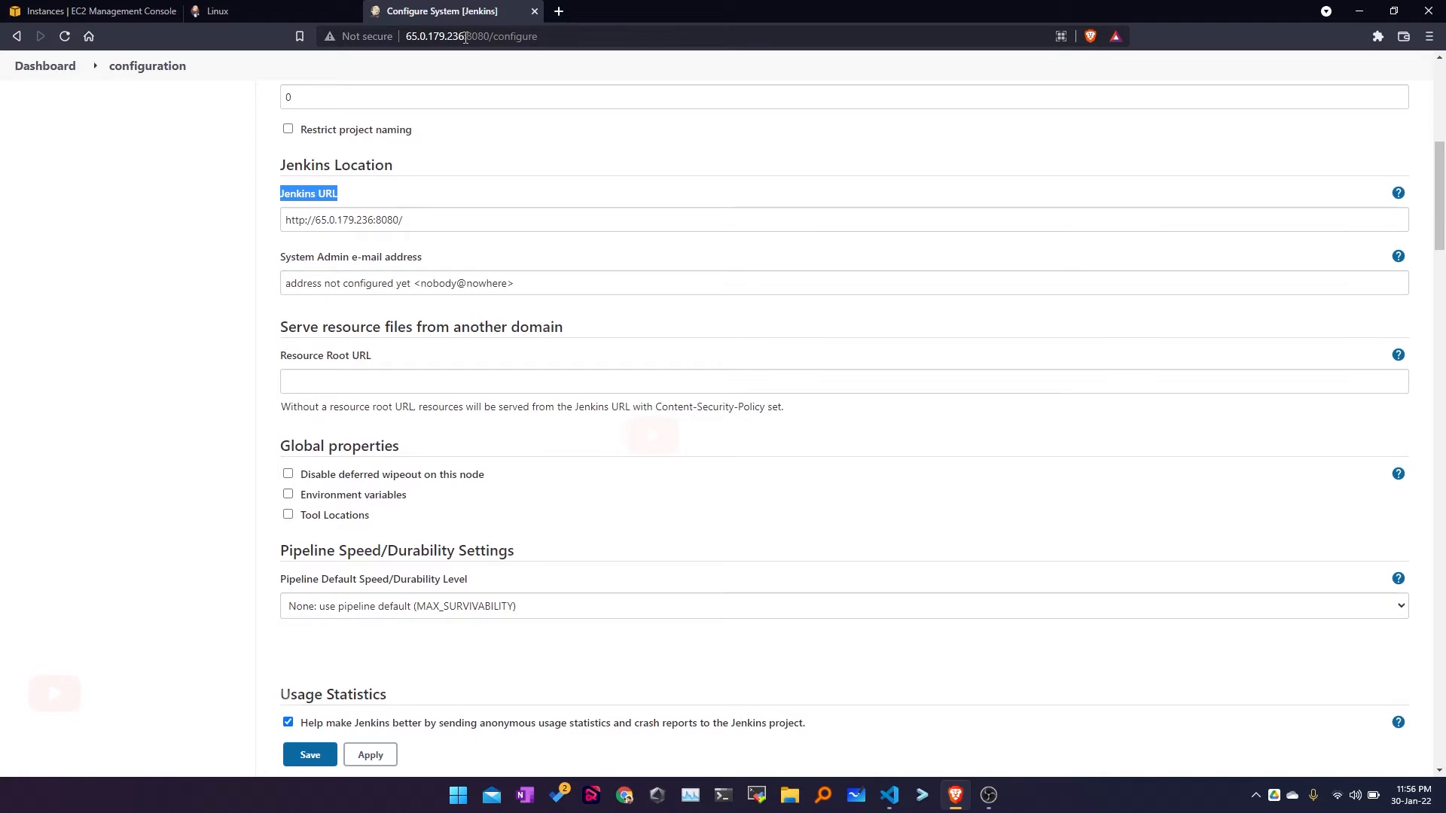
{"action": "left_click_drag", "start_coordinate": [315, 220], "coordinate": [373, 220]}
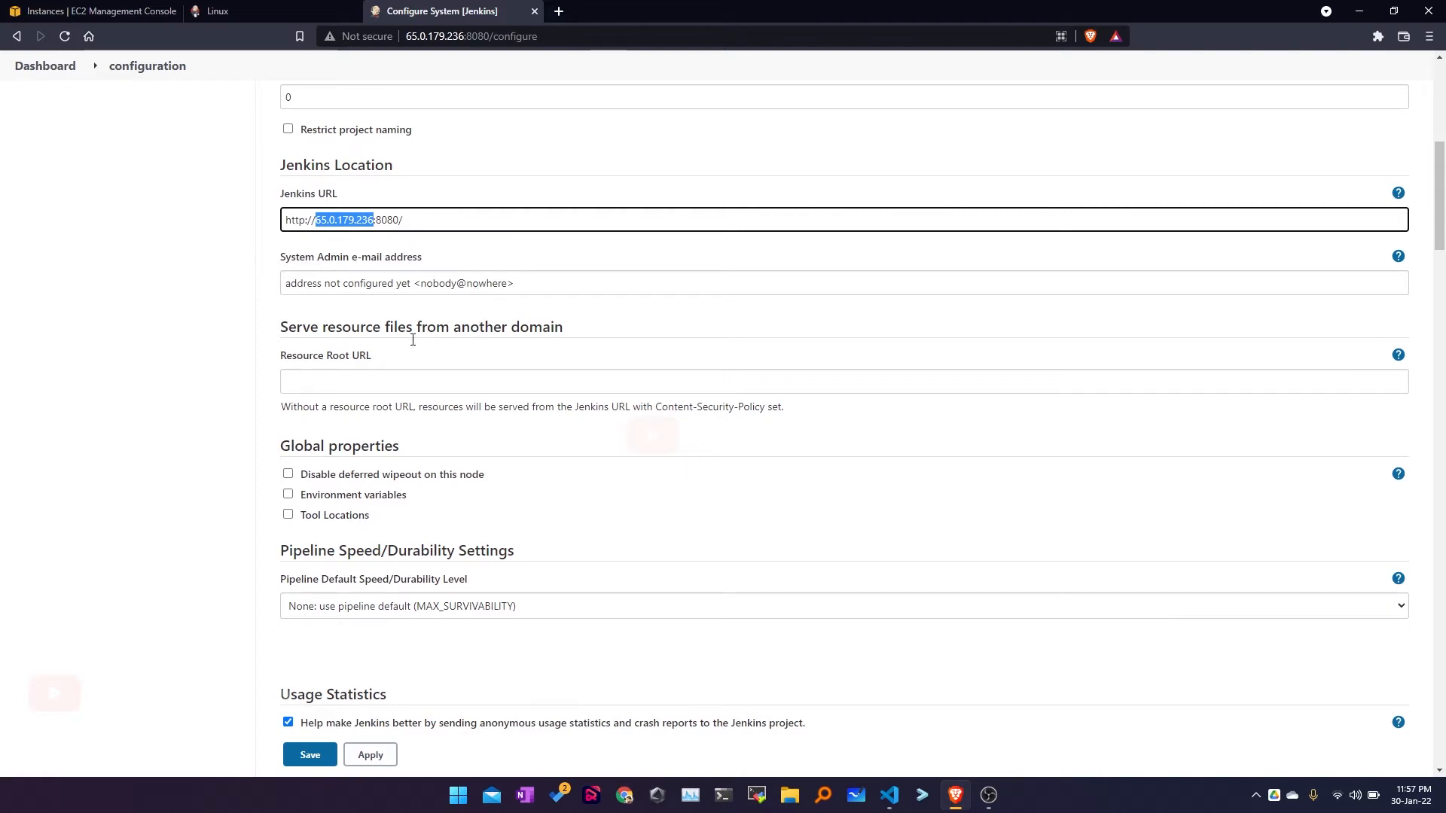
{"action": "scroll", "coordinate": [344, 441], "scroll_direction": "down", "scroll_amount": 2}
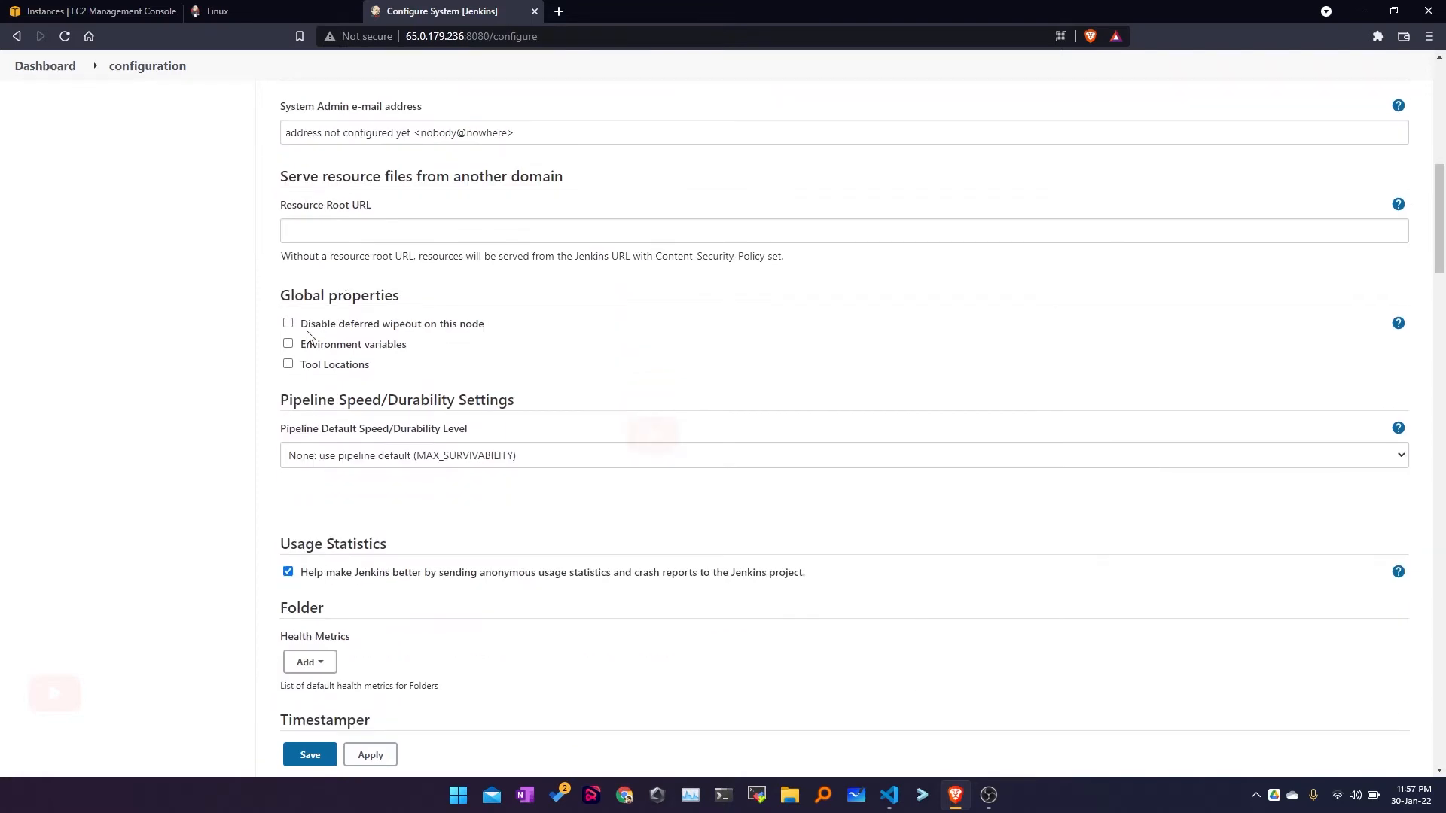
{"action": "scroll", "coordinate": [309, 335], "scroll_direction": "down", "scroll_amount": 2}
{"action": "left_click", "coordinate": [288, 193]}
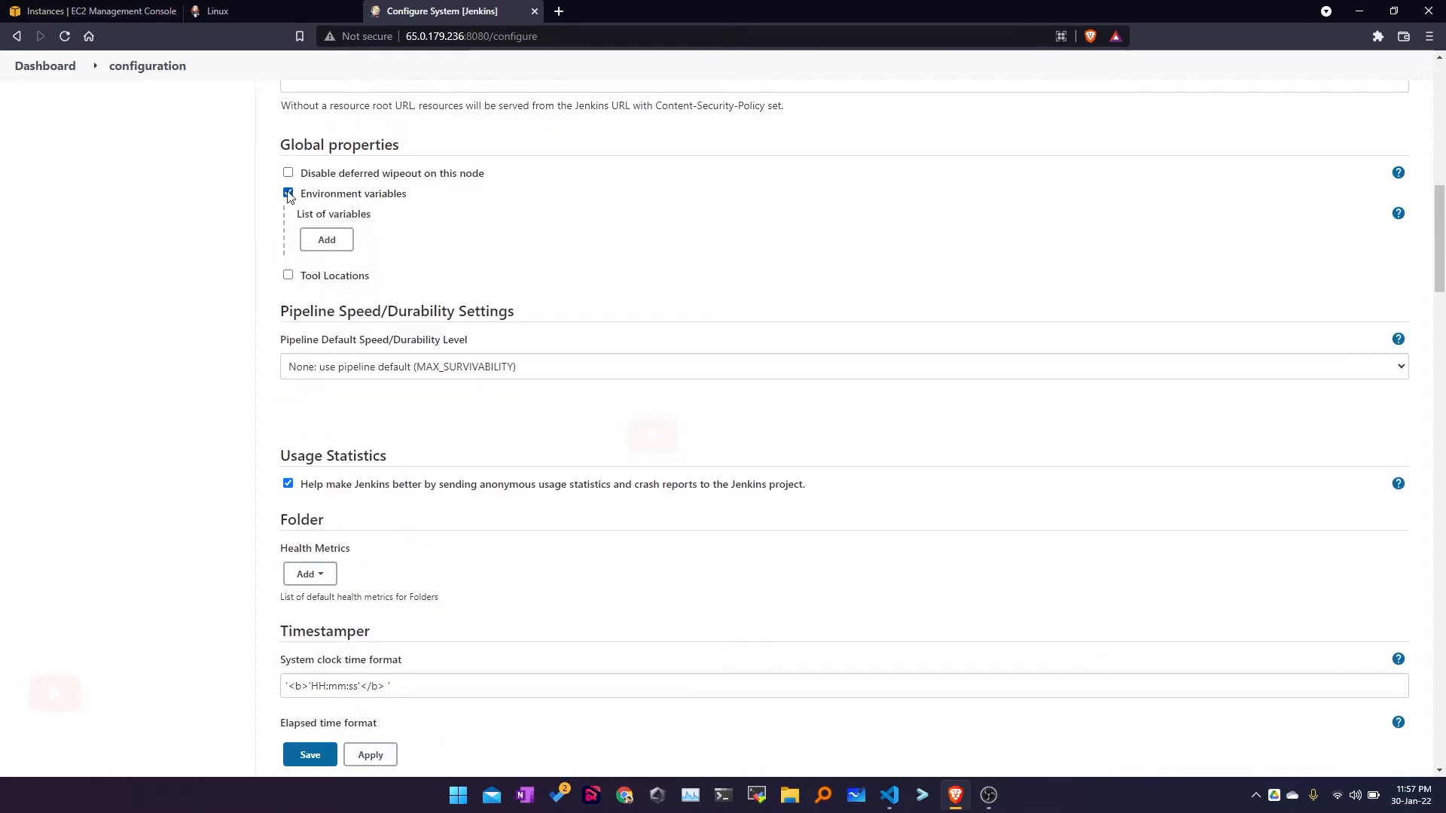
{"action": "left_click", "coordinate": [287, 194]}
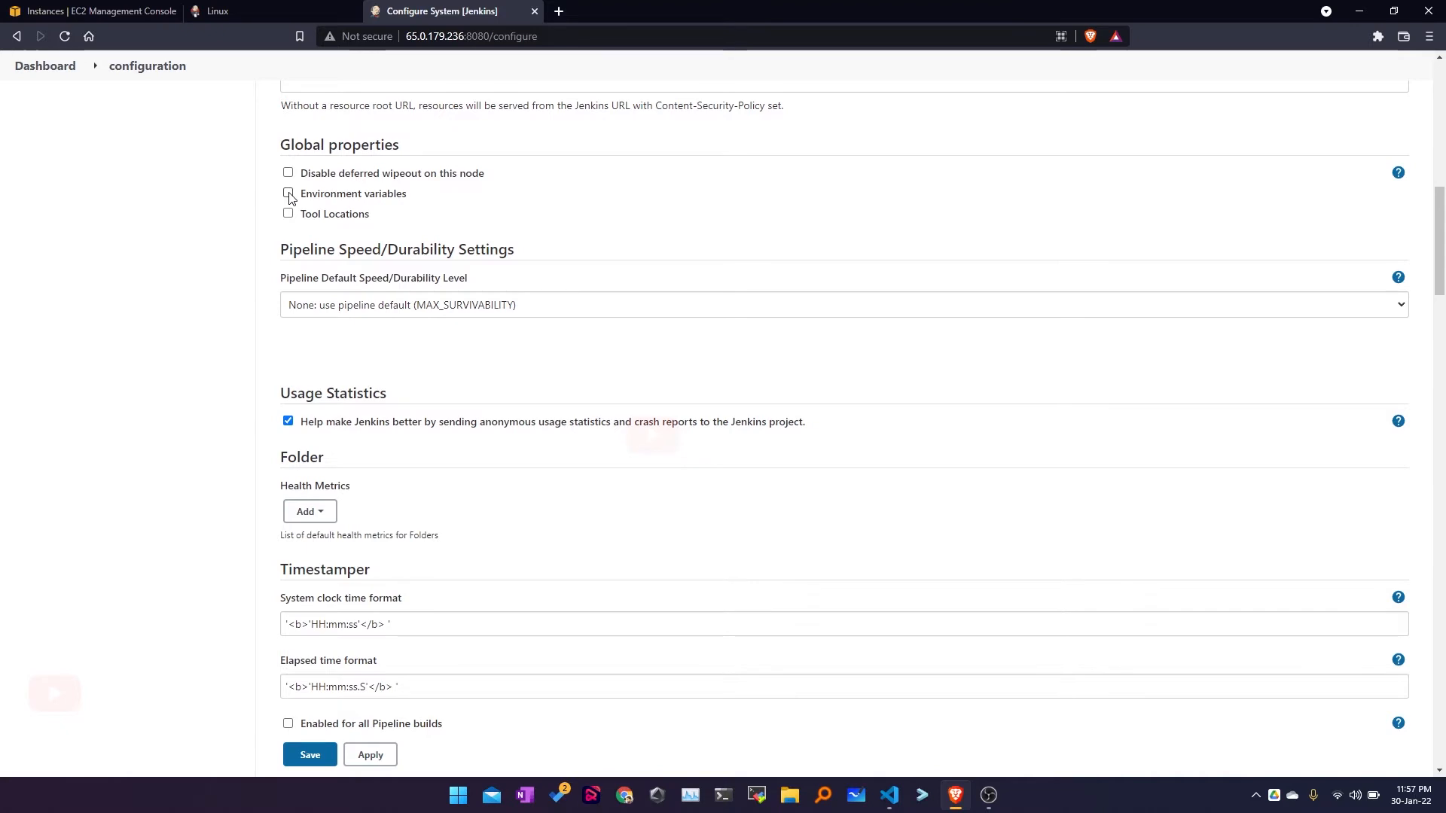
{"action": "scroll", "coordinate": [313, 482], "scroll_direction": "down", "scroll_amount": 3}
{"action": "scroll", "coordinate": [324, 301], "scroll_direction": "down", "scroll_amount": 2}
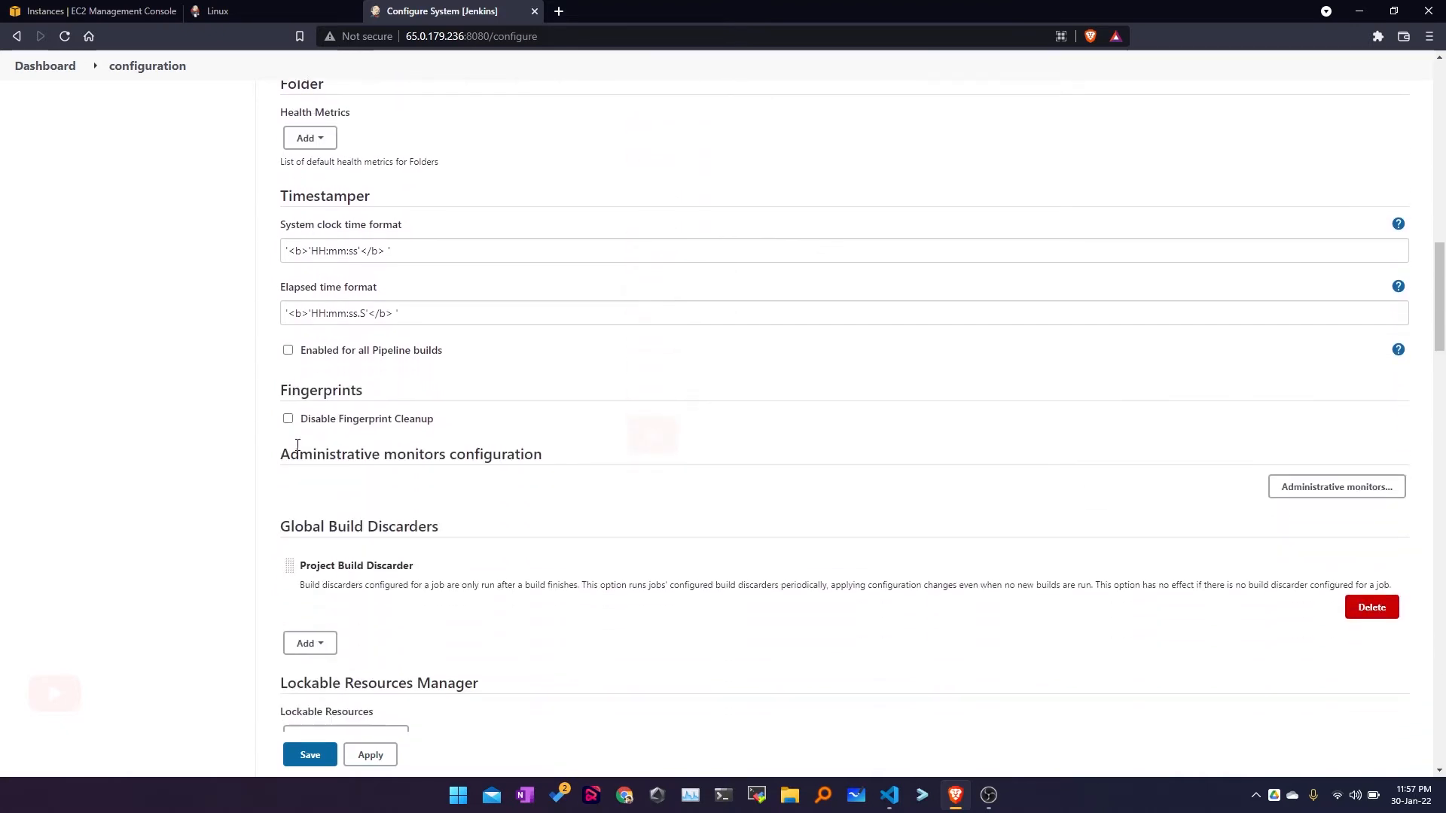
{"action": "left_click_drag", "start_coordinate": [288, 193], "coordinate": [376, 195]}
{"action": "left_click", "coordinate": [346, 248]}
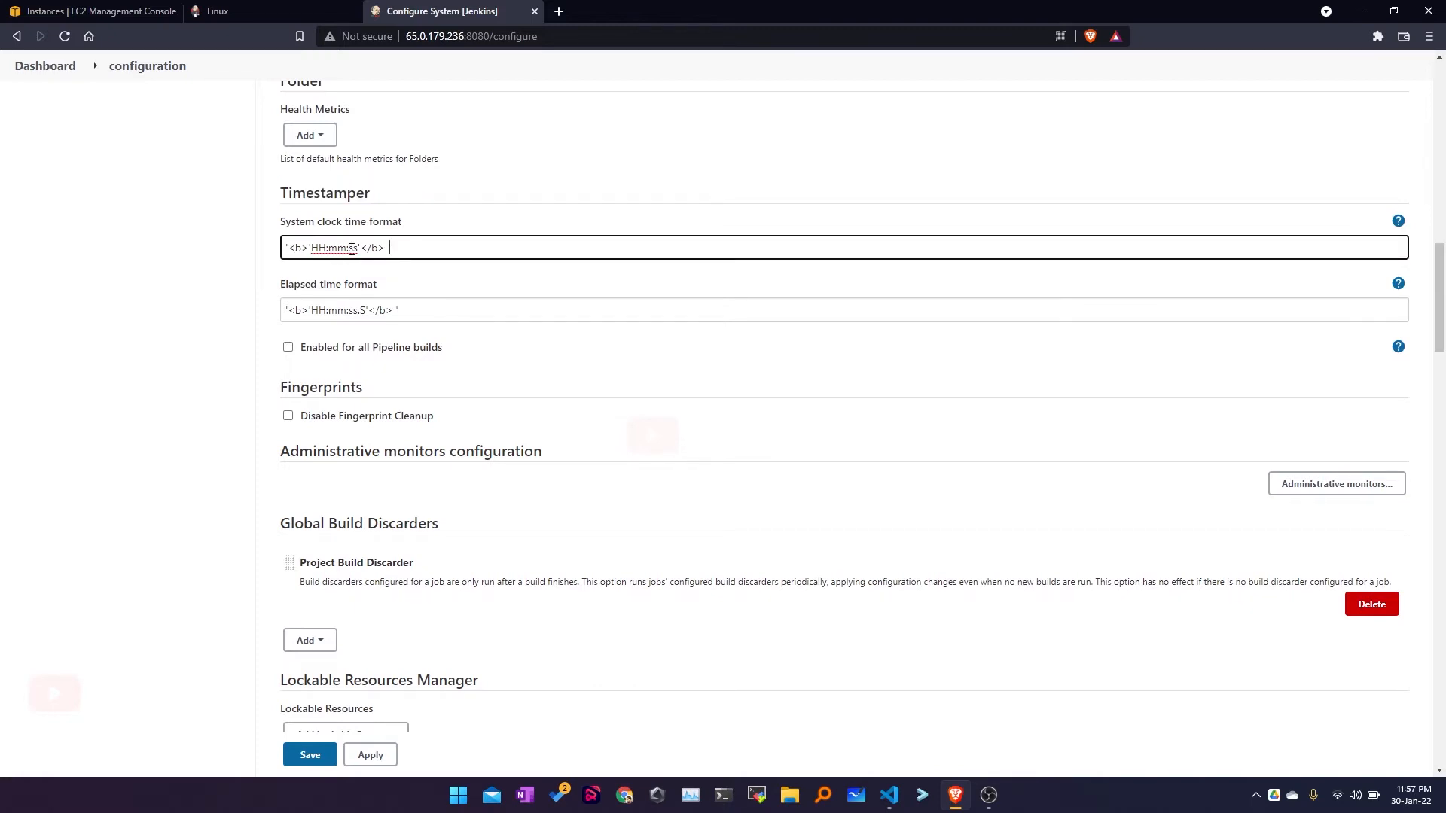
{"action": "double_click", "coordinate": [354, 247]}
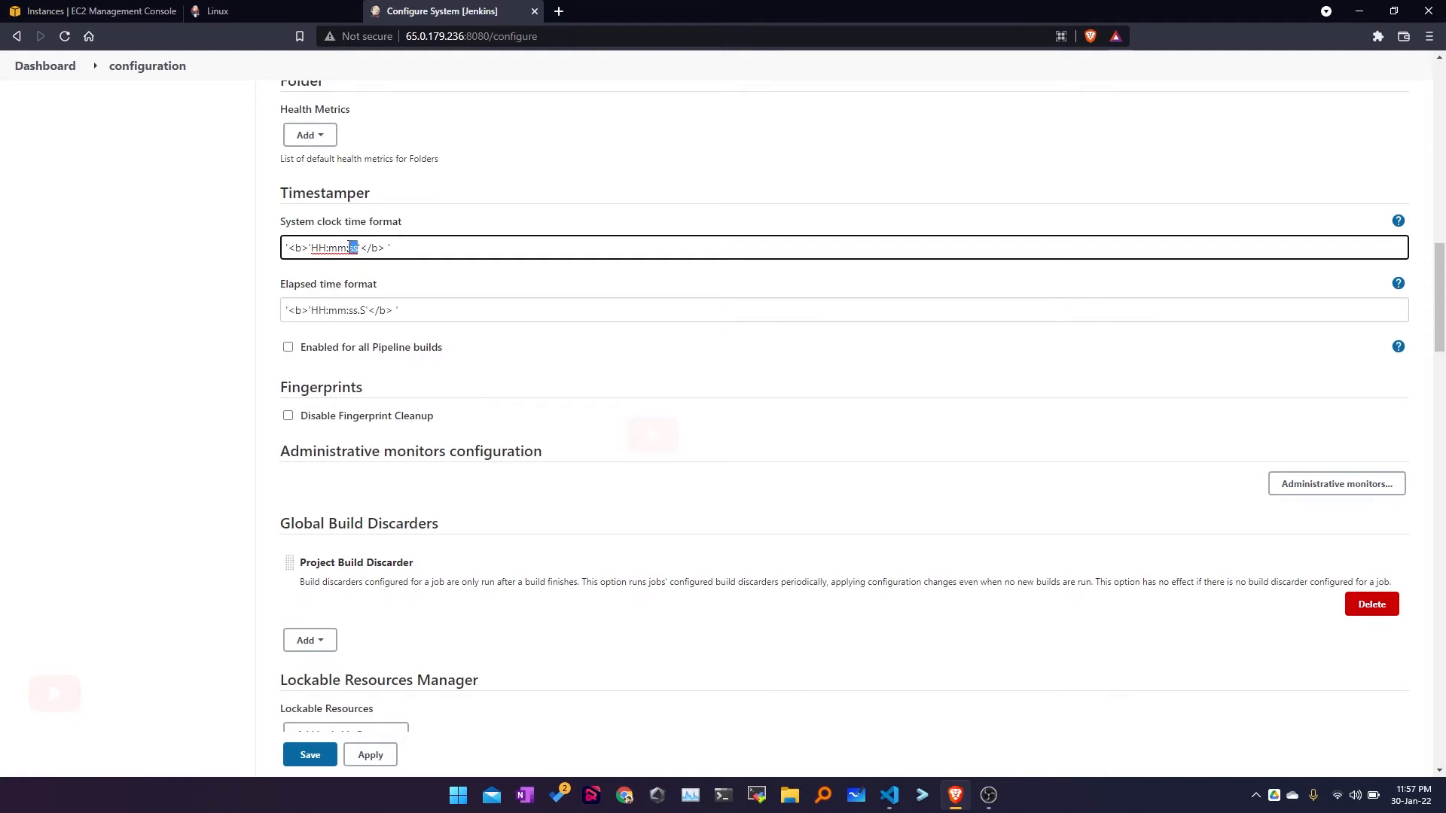
{"action": "left_click_drag", "start_coordinate": [386, 248], "coordinate": [287, 250]}
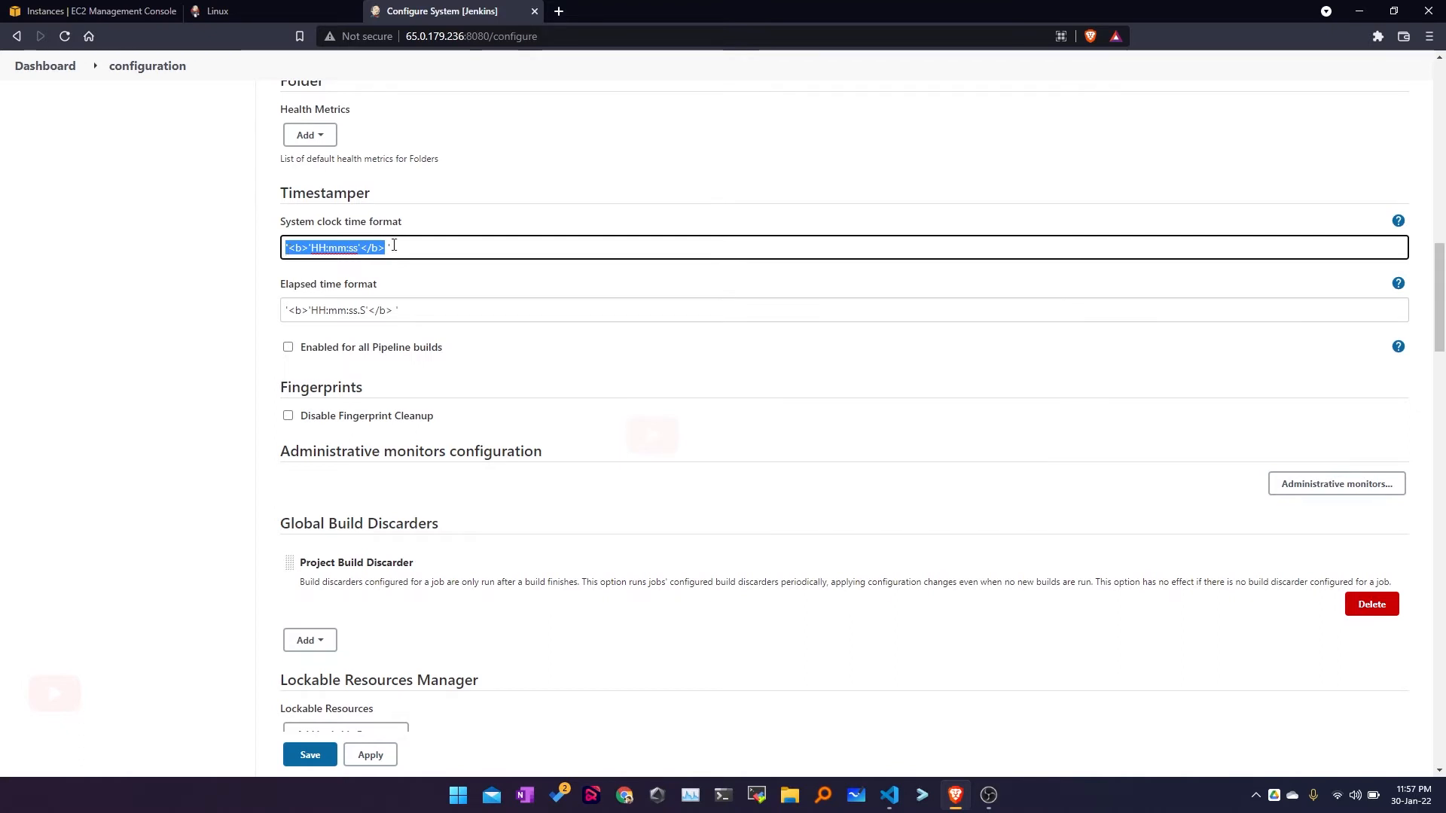
{"action": "scroll", "coordinate": [381, 323], "scroll_direction": "down", "scroll_amount": 2}
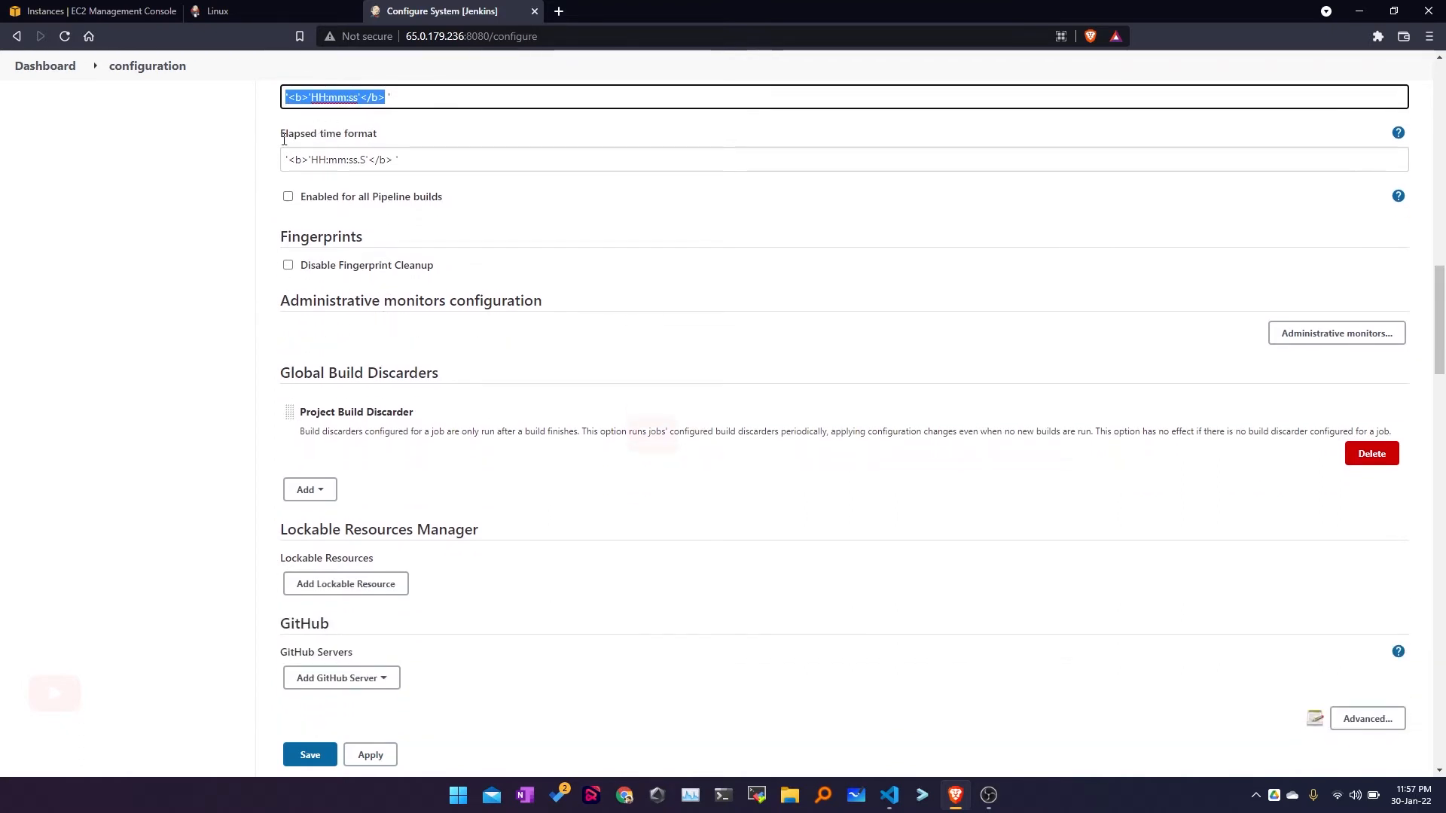
{"action": "left_click_drag", "start_coordinate": [397, 161], "coordinate": [255, 161]}
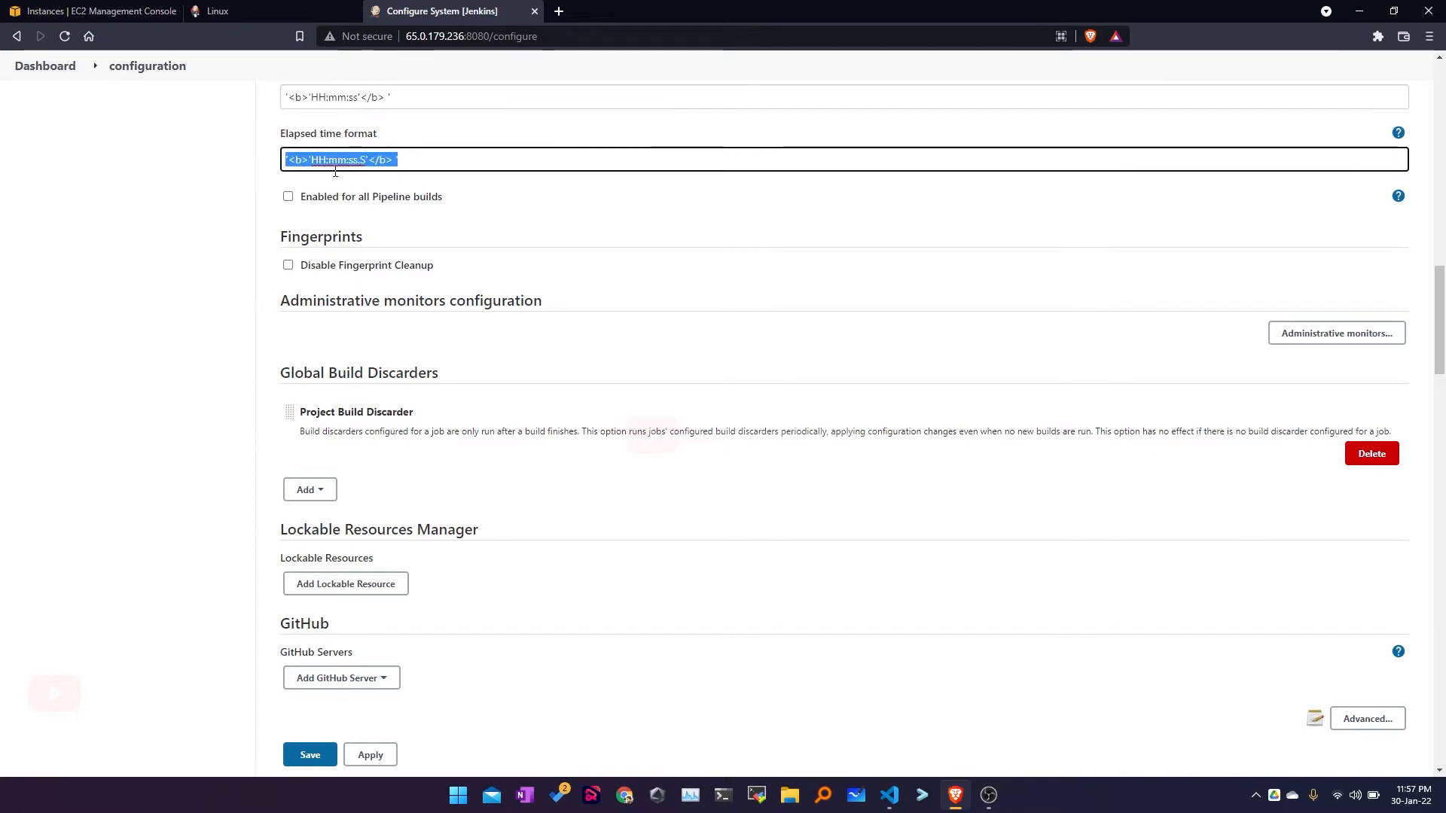
{"action": "scroll", "coordinate": [406, 388], "scroll_direction": "down", "scroll_amount": 3}
{"action": "scroll", "coordinate": [332, 259], "scroll_direction": "down", "scroll_amount": 3}
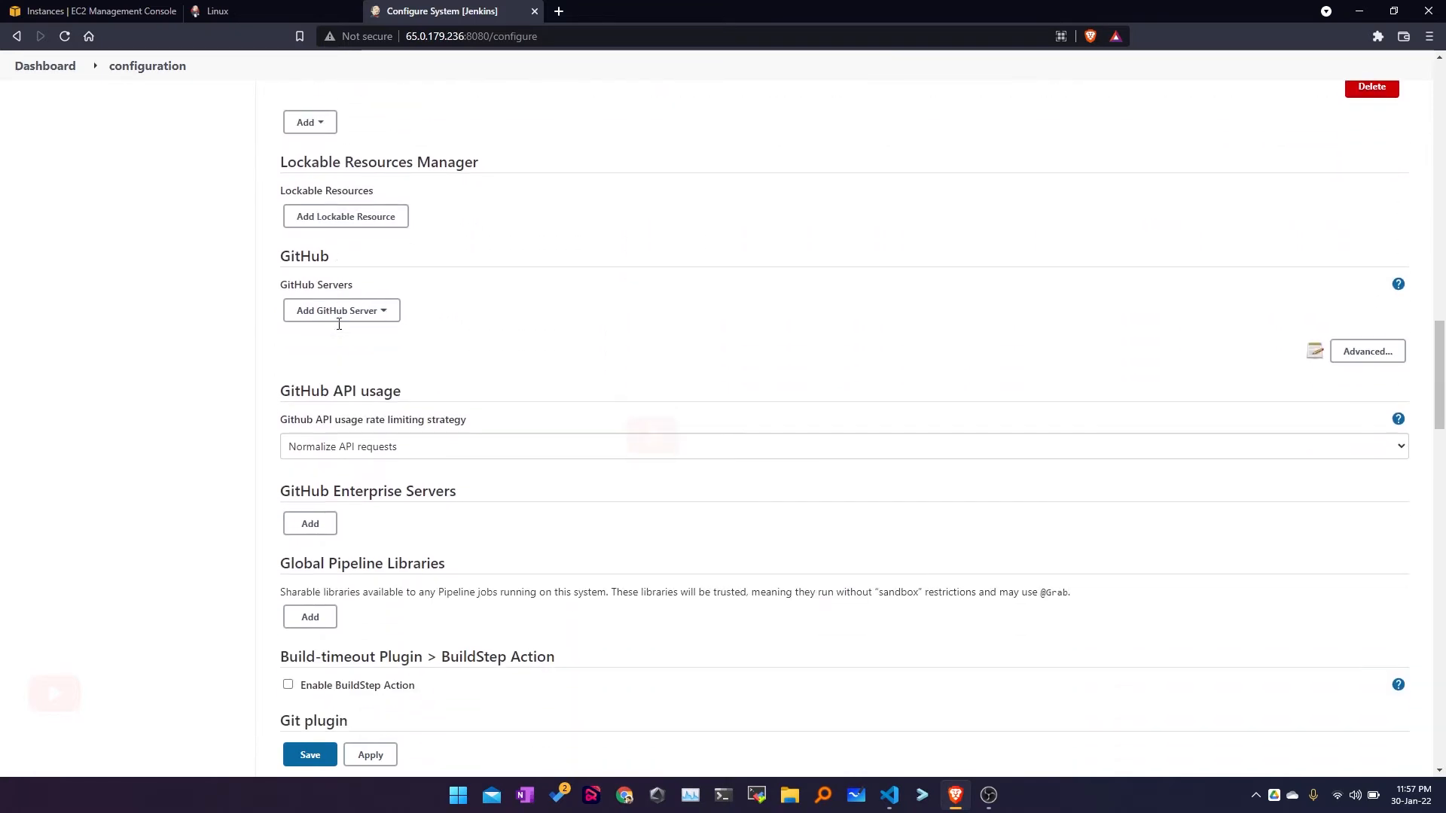
{"action": "left_click", "coordinate": [329, 238]}
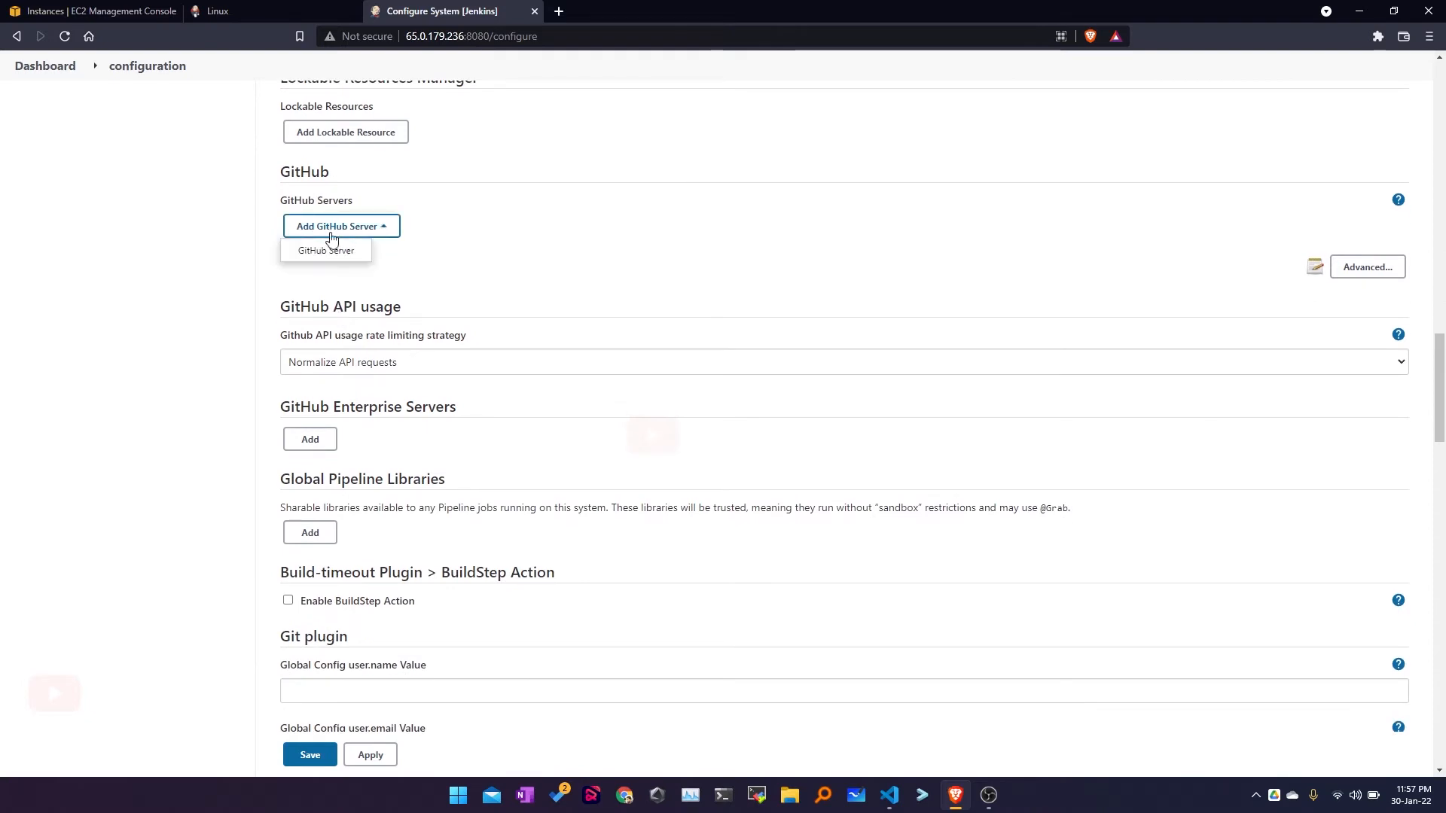
{"action": "left_click", "coordinate": [505, 262]}
{"action": "scroll", "coordinate": [505, 261], "scroll_direction": "down", "scroll_amount": 10}
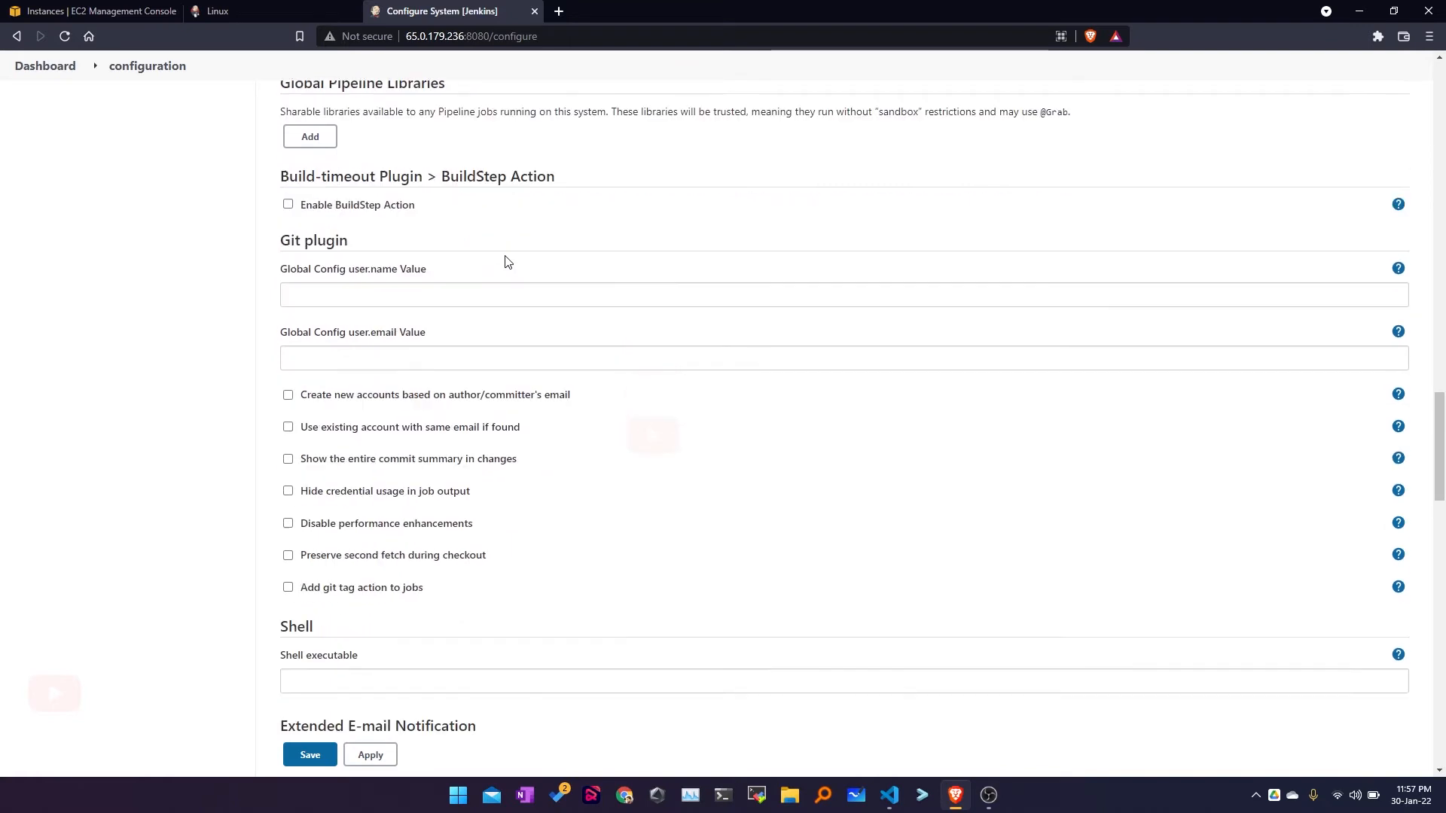
{"action": "left_click_drag", "start_coordinate": [279, 148], "coordinate": [359, 148]}
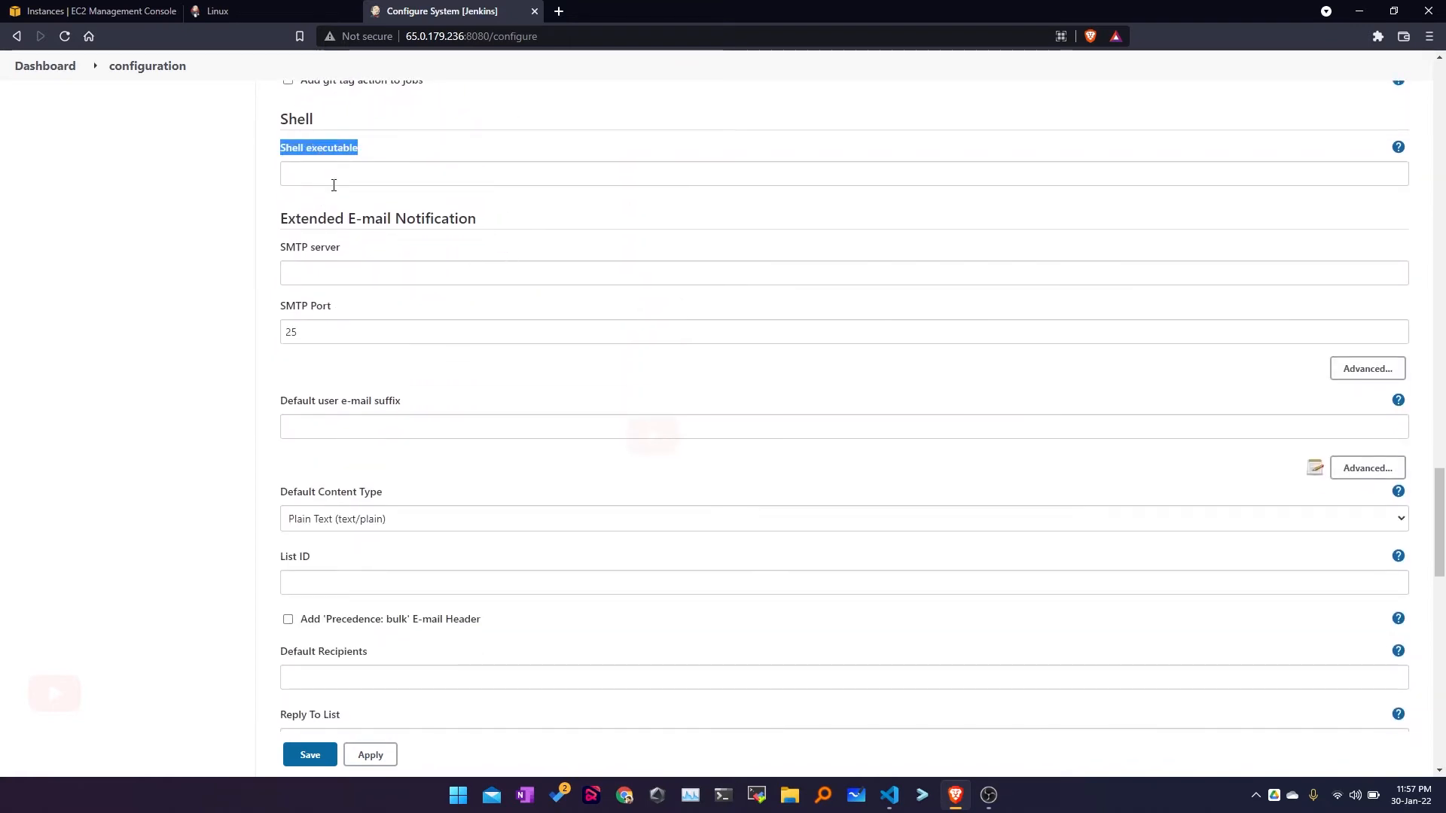
{"action": "left_click", "coordinate": [335, 177]}
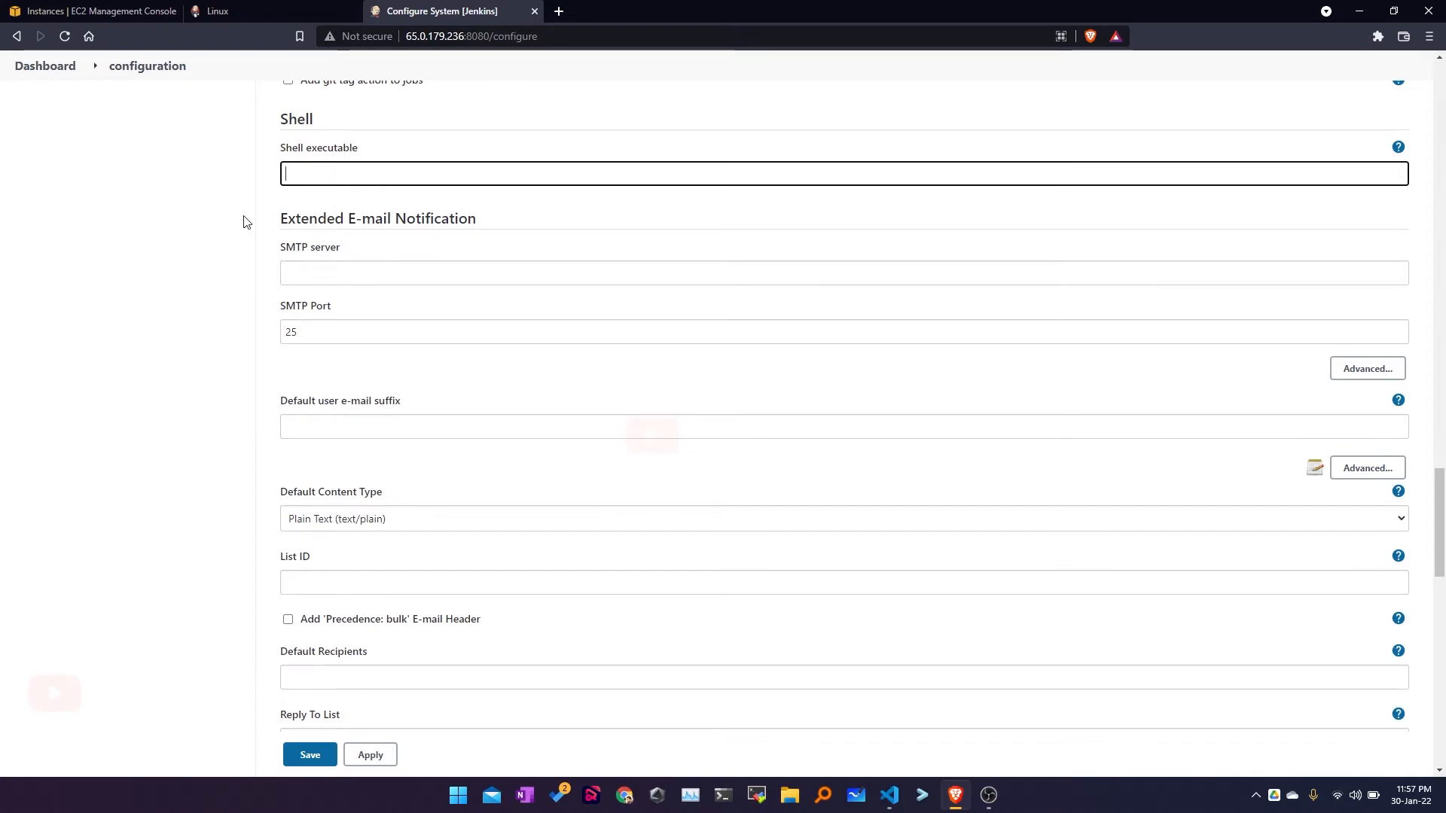
{"action": "left_click_drag", "start_coordinate": [279, 218], "coordinate": [477, 218]}
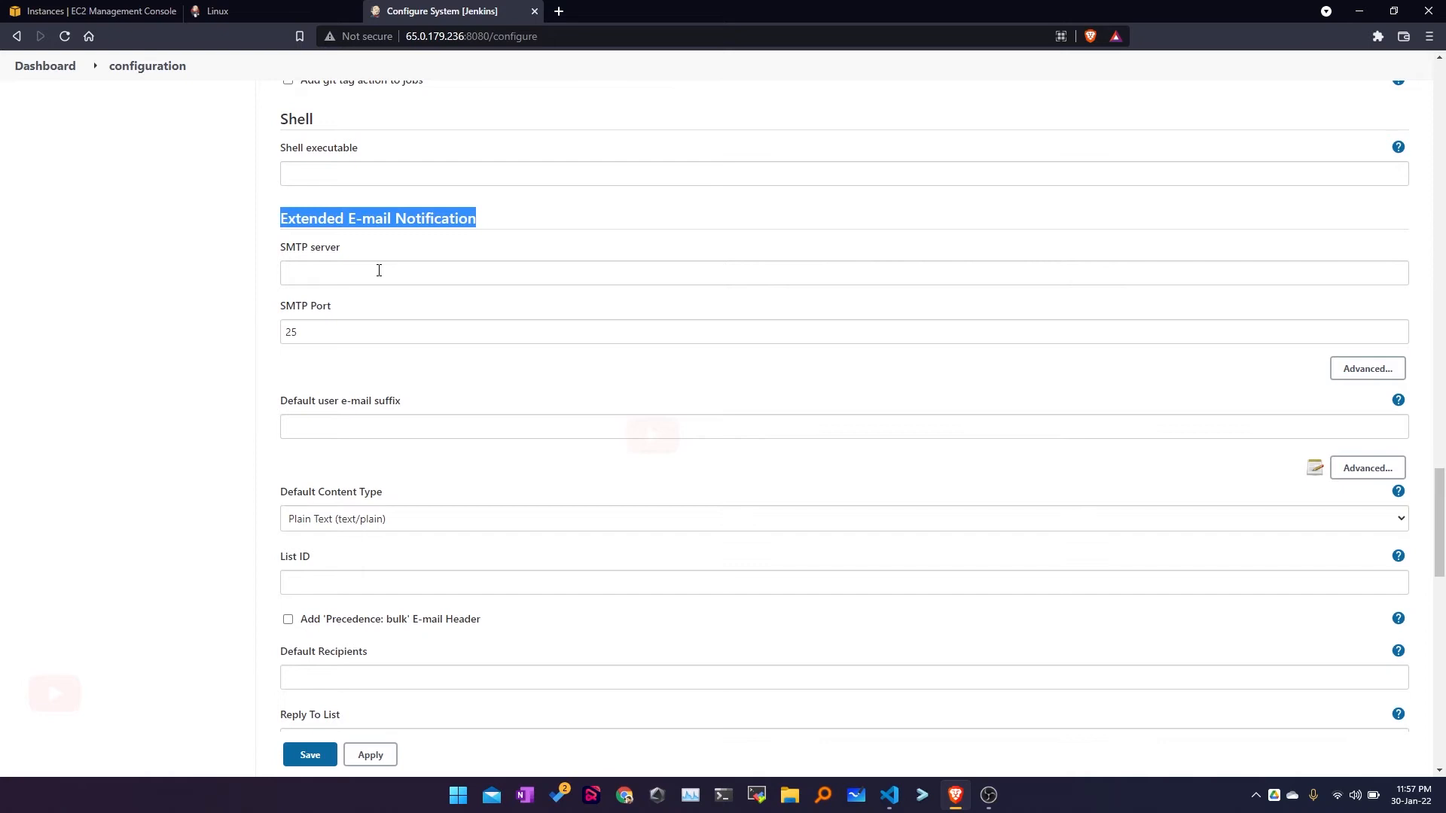
{"action": "scroll", "coordinate": [379, 271], "scroll_direction": "down", "scroll_amount": 1}
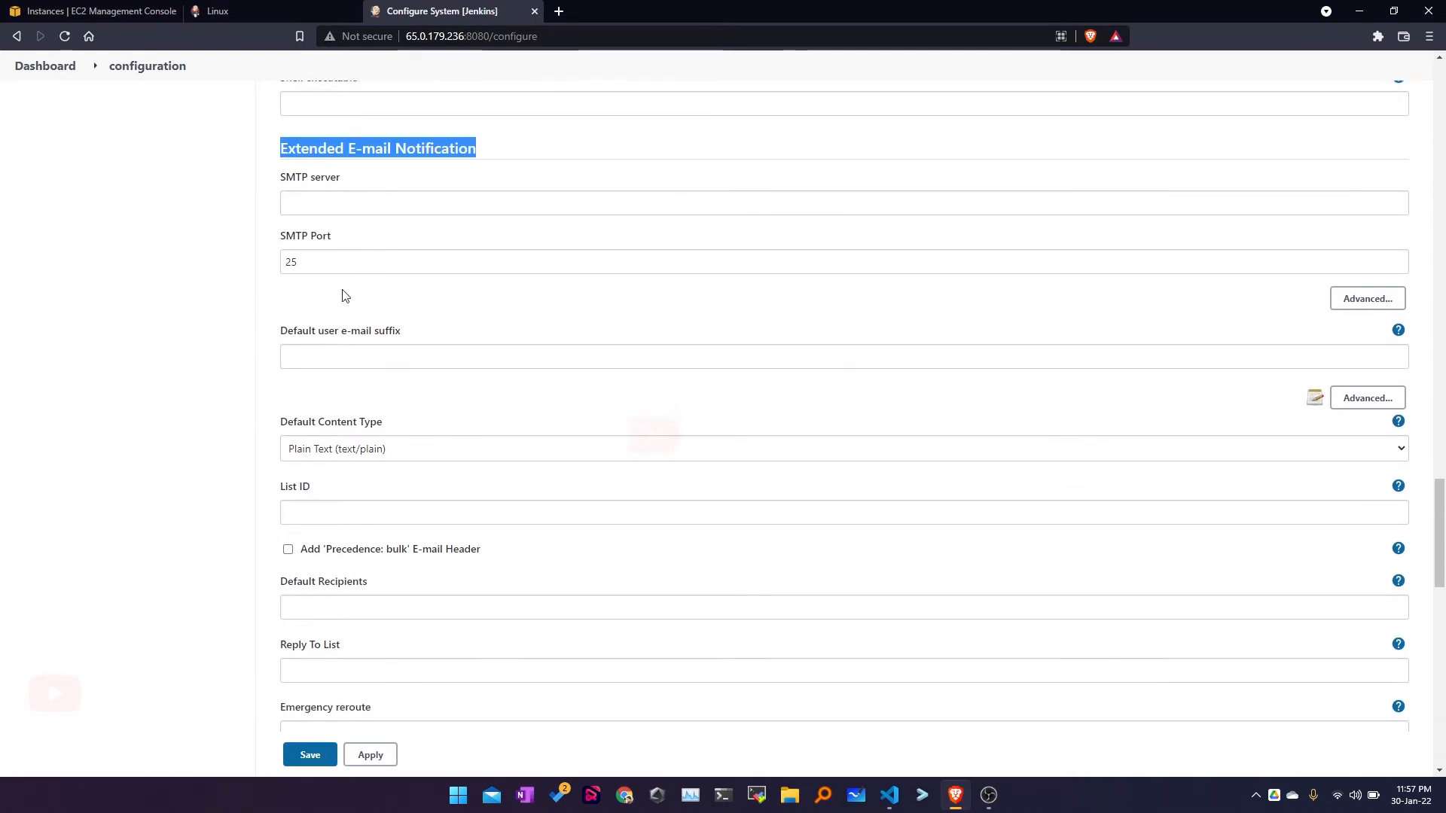
Step: Change the Extended E-mail SMTP Port from 25 to 24 and look over E-mail Notification
{"action": "left_click", "coordinate": [357, 197]}
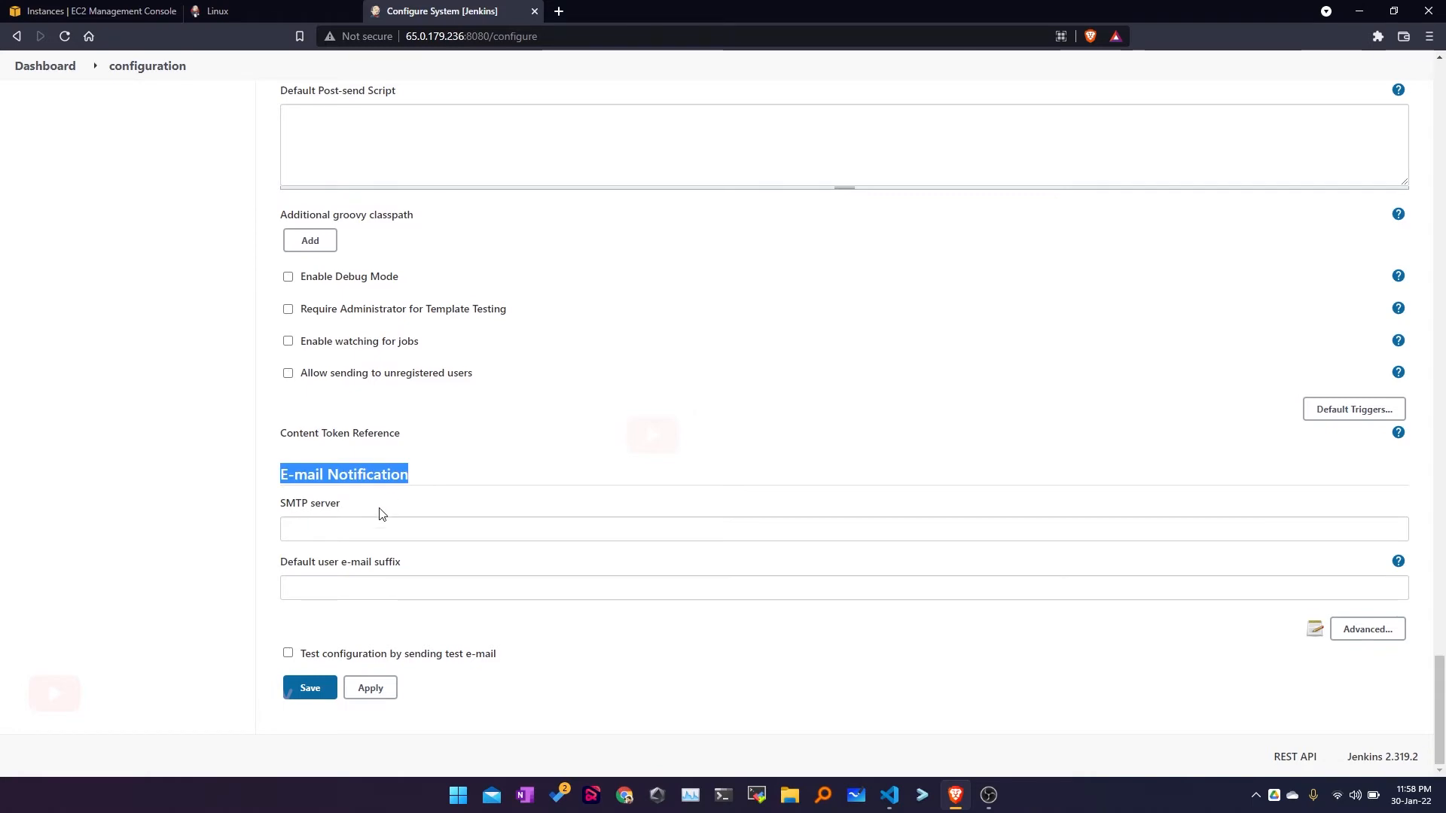
{"action": "scroll", "coordinate": [380, 520], "scroll_direction": "up", "scroll_amount": 15}
{"action": "scroll", "coordinate": [383, 523], "scroll_direction": "up", "scroll_amount": 1}
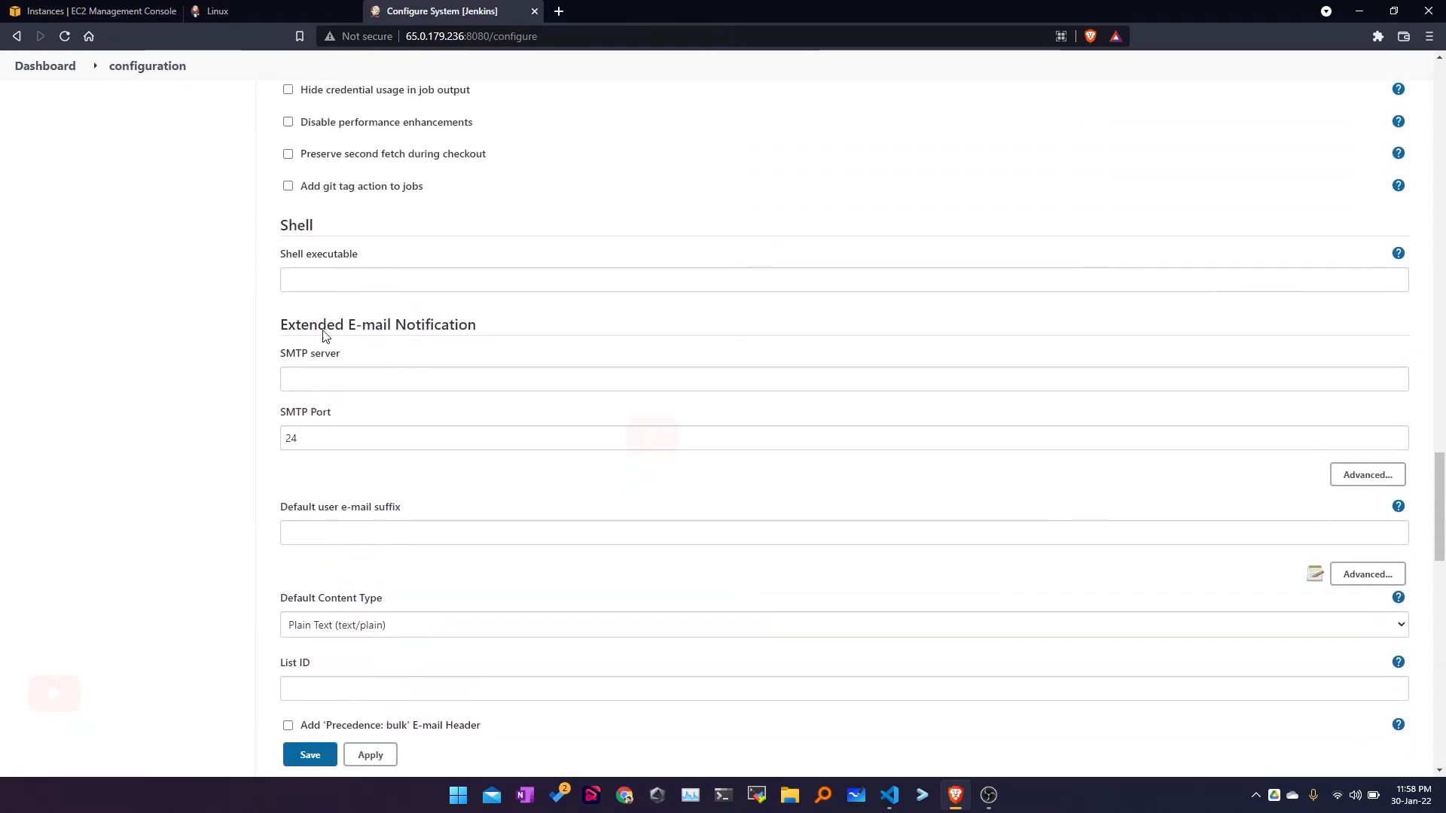
{"action": "left_click_drag", "start_coordinate": [280, 326], "coordinate": [486, 332]}
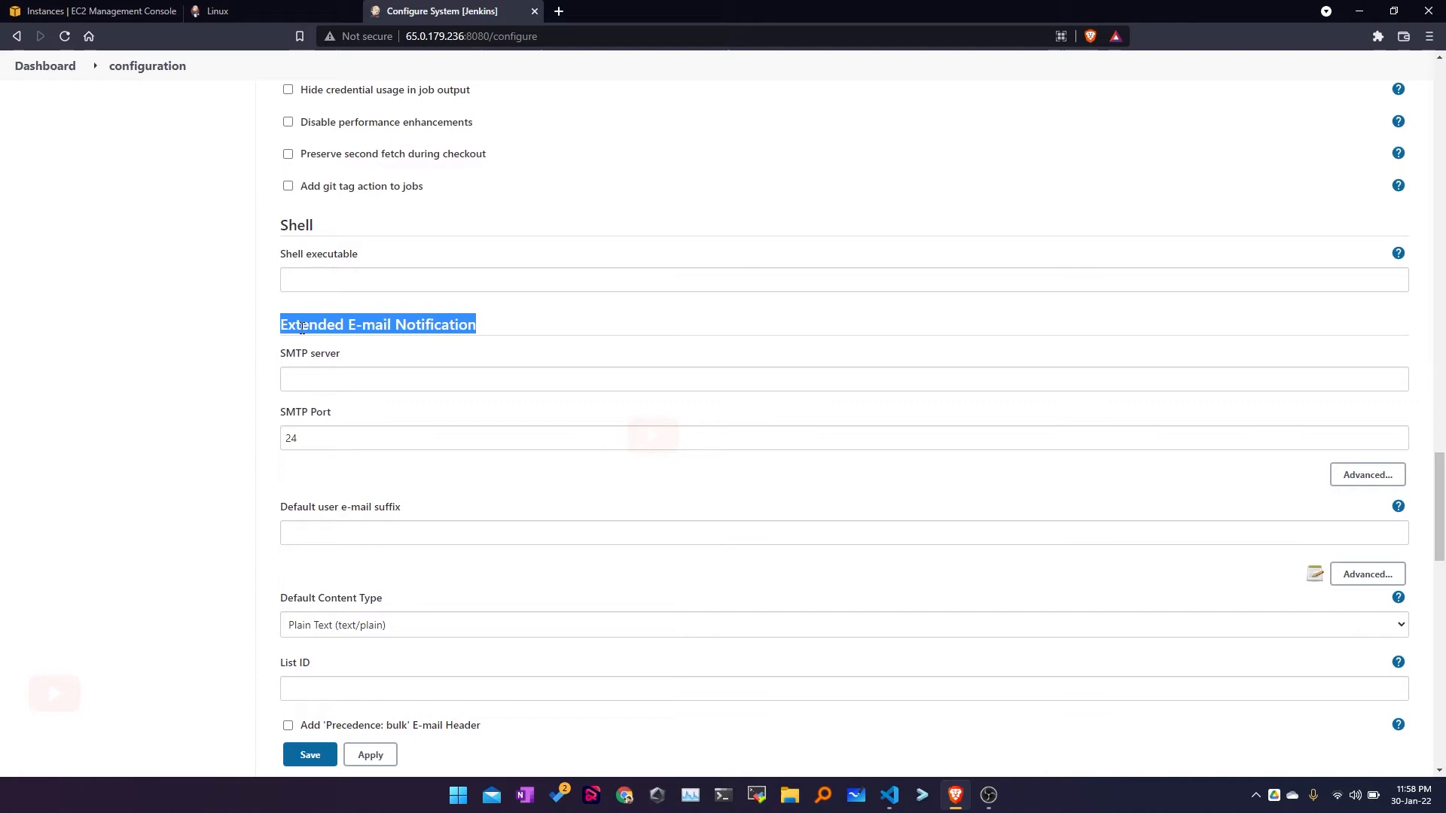
{"action": "scroll", "coordinate": [313, 327], "scroll_direction": "down", "scroll_amount": 18}
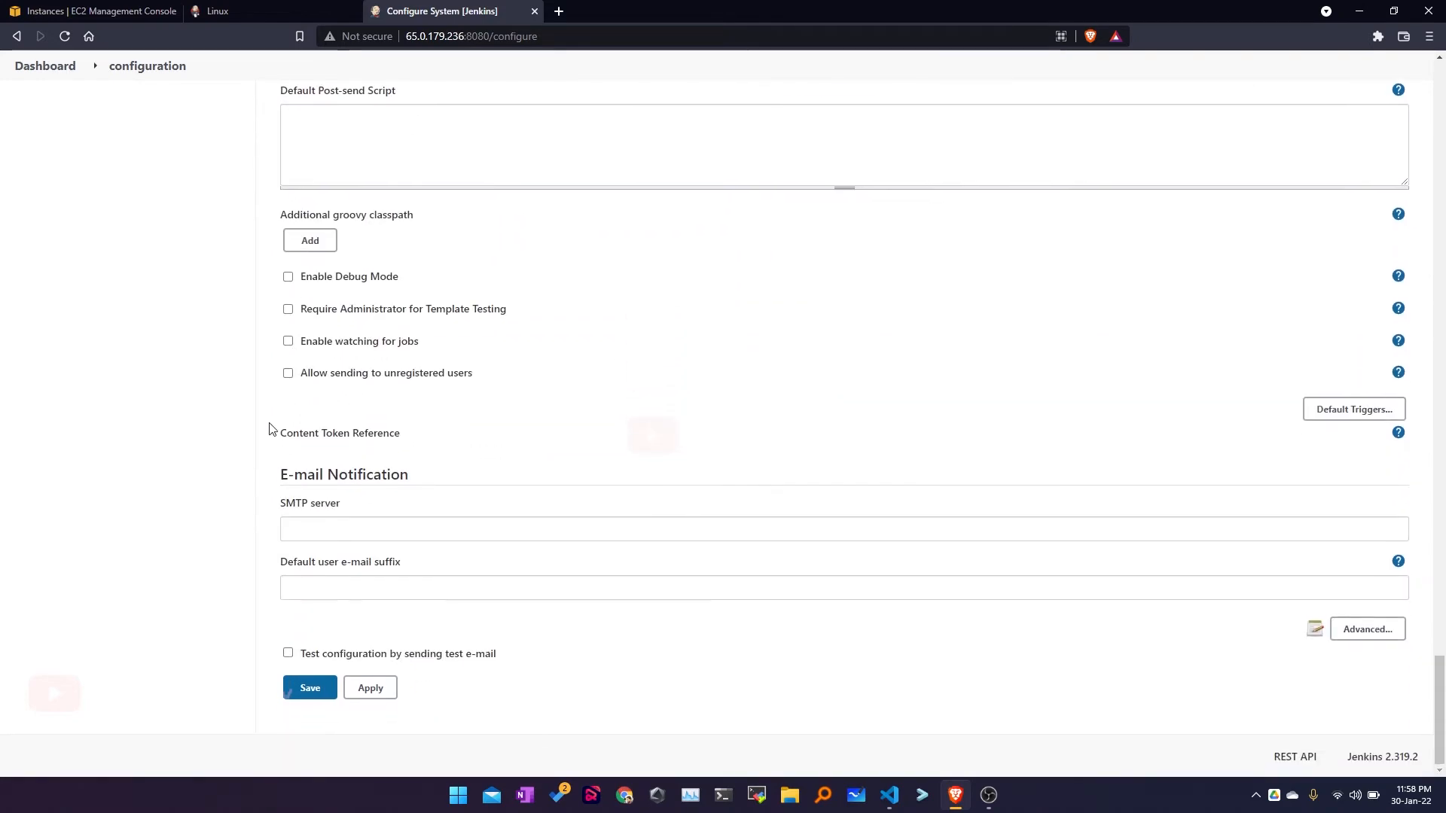
{"action": "left_click_drag", "start_coordinate": [280, 475], "coordinate": [422, 477]}
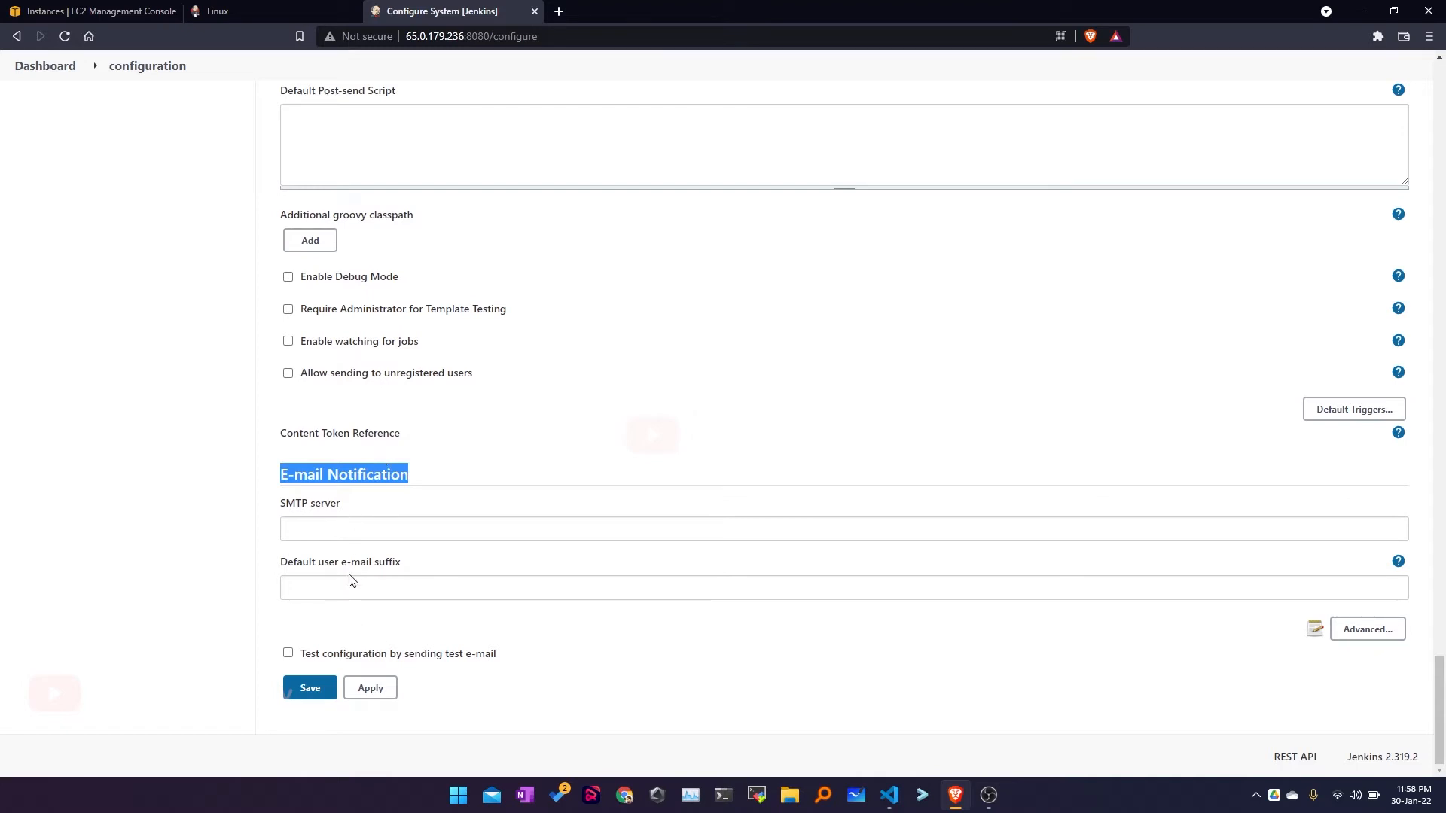
{"action": "scroll", "coordinate": [354, 561], "scroll_direction": "up", "scroll_amount": 20}
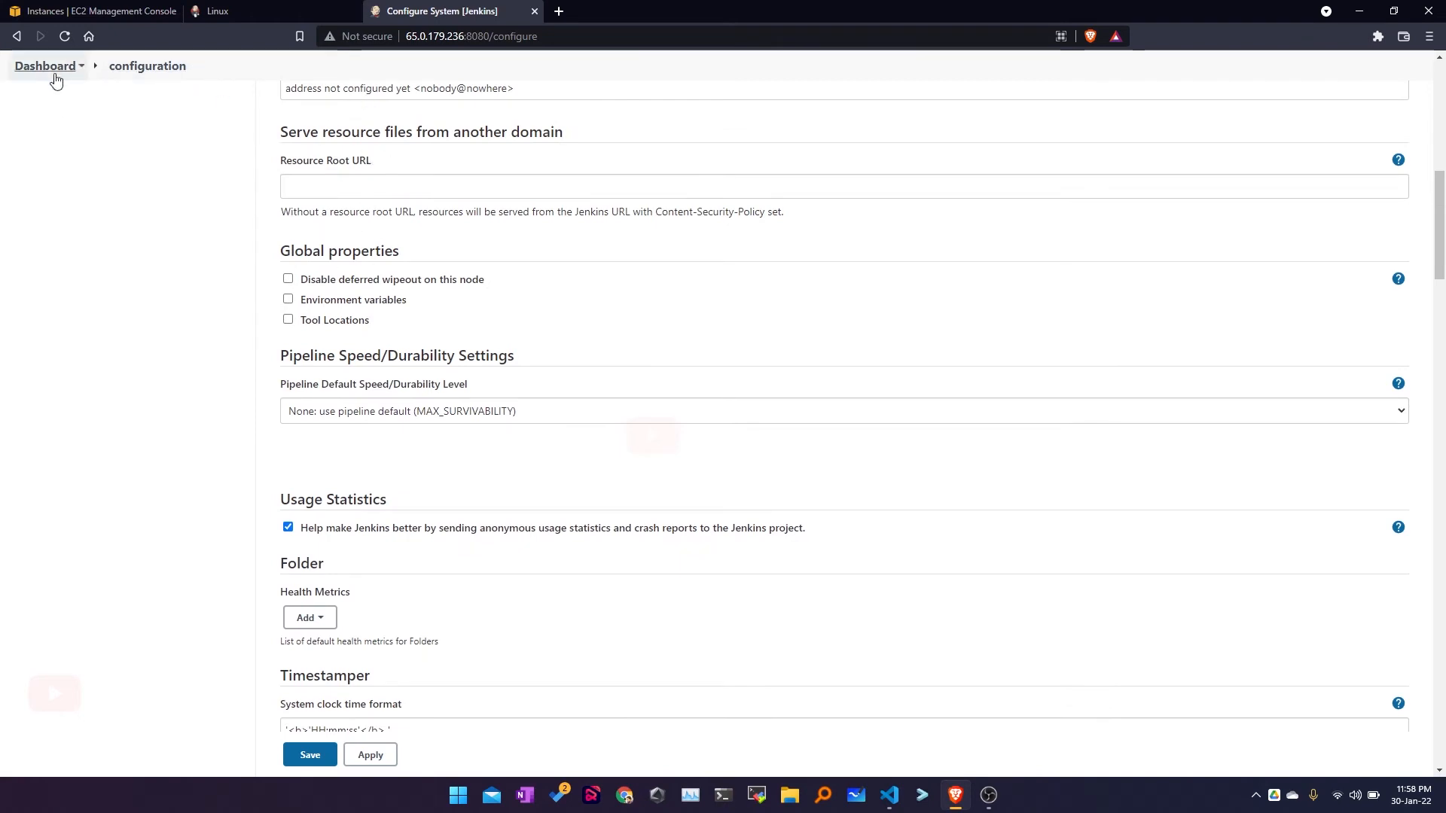
Step: Discard Configure System changes via Dashboard, then open Global Tool Configuration from Manage Jenkins
{"action": "left_click", "coordinate": [48, 67]}
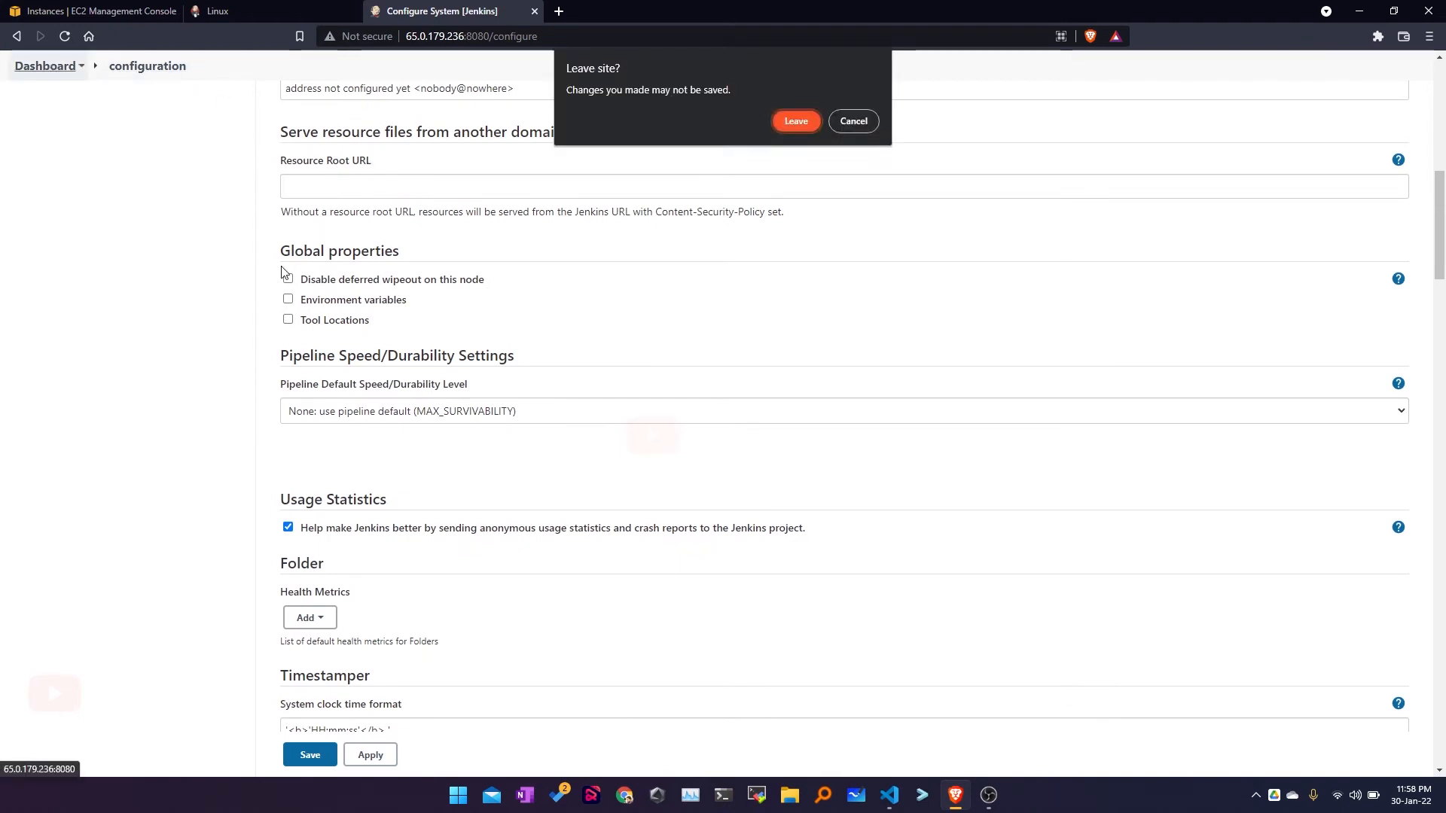
{"action": "left_click", "coordinate": [796, 121]}
{"action": "left_click", "coordinate": [79, 252]}
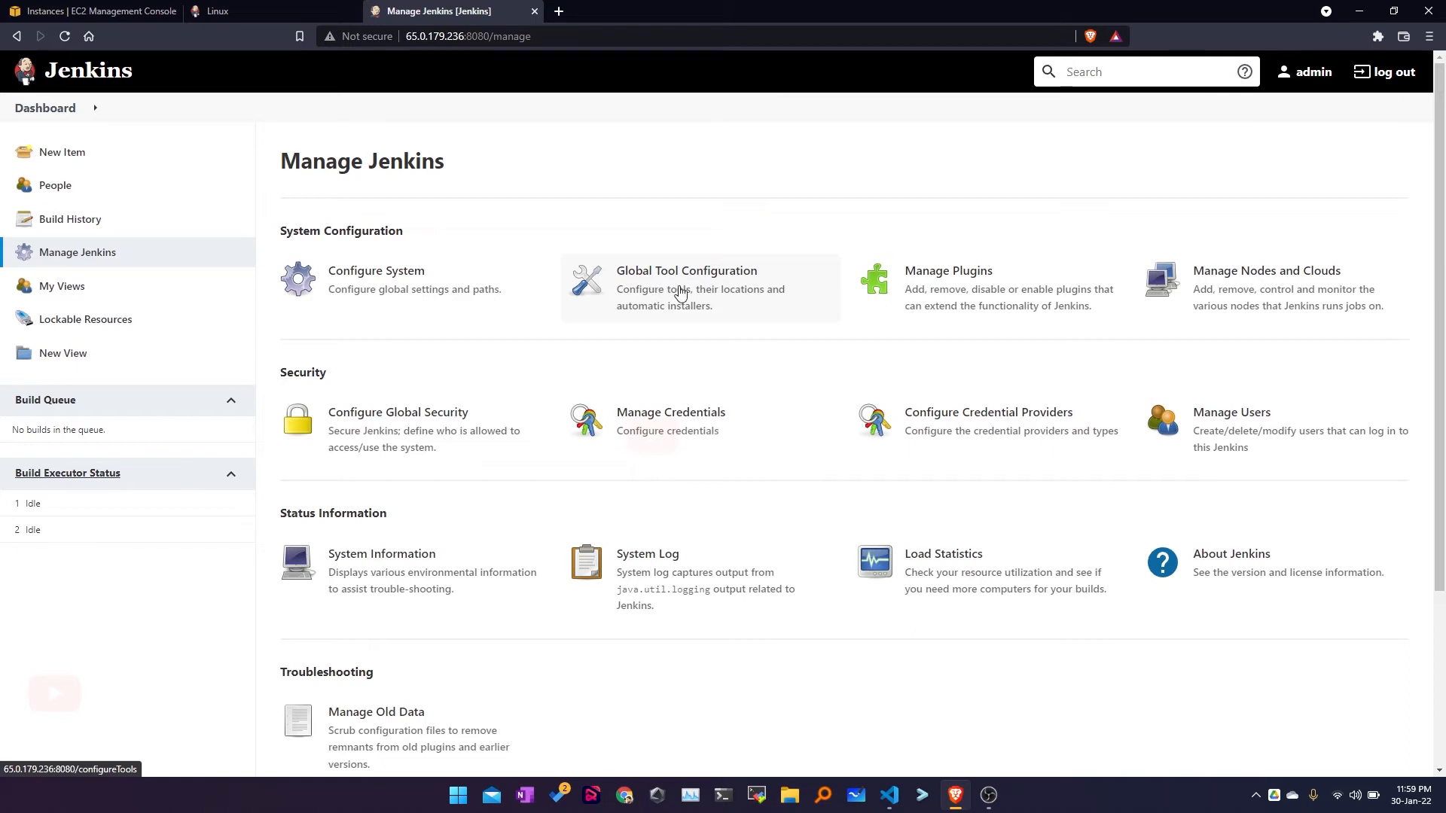
{"action": "left_click", "coordinate": [680, 294]}
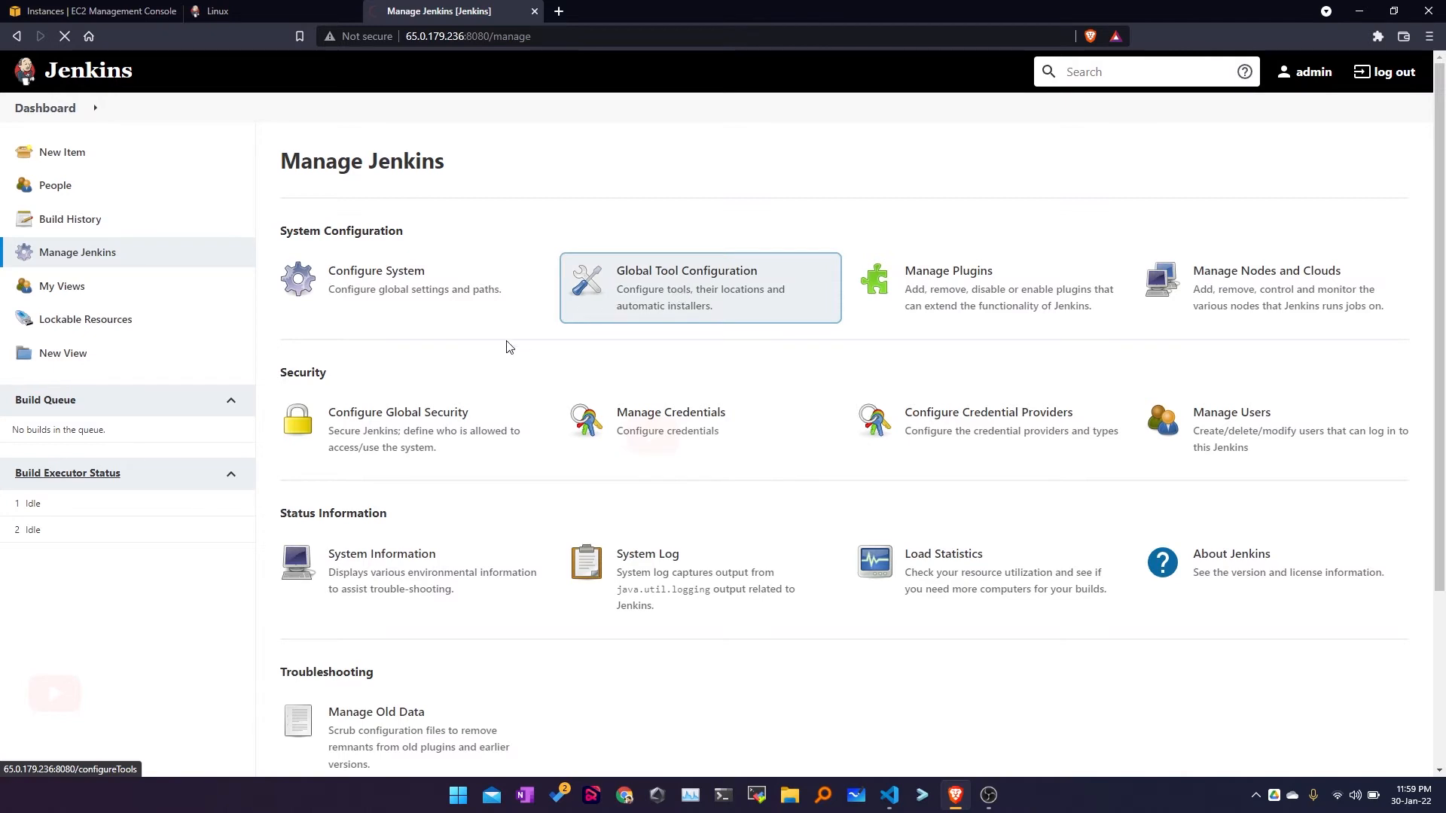
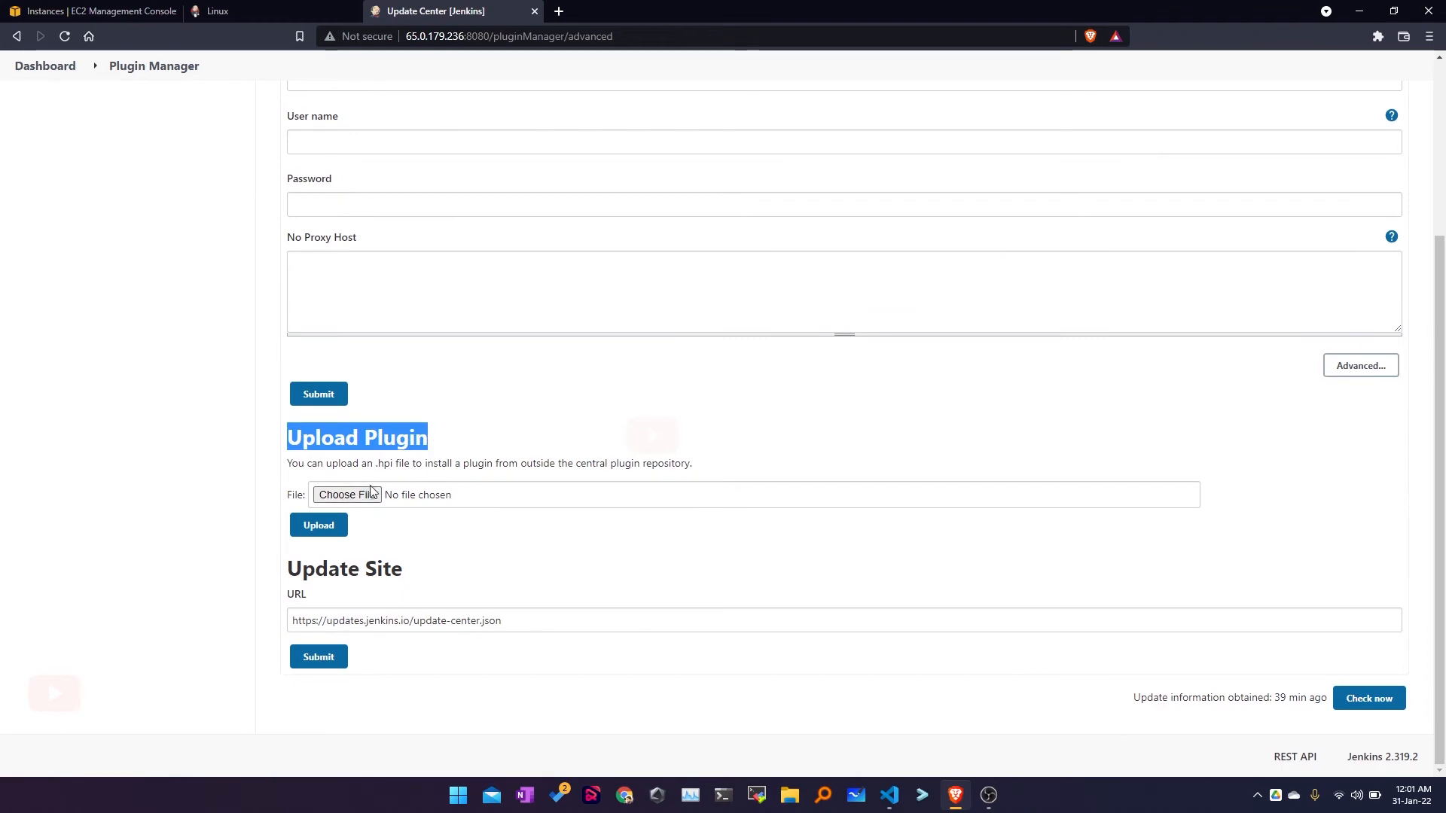
Step: In a new browser tab, search plugins.jenkins.io for 'json'
{"action": "left_click", "coordinate": [558, 11]}
{"action": "left_click", "coordinate": [519, 34]}
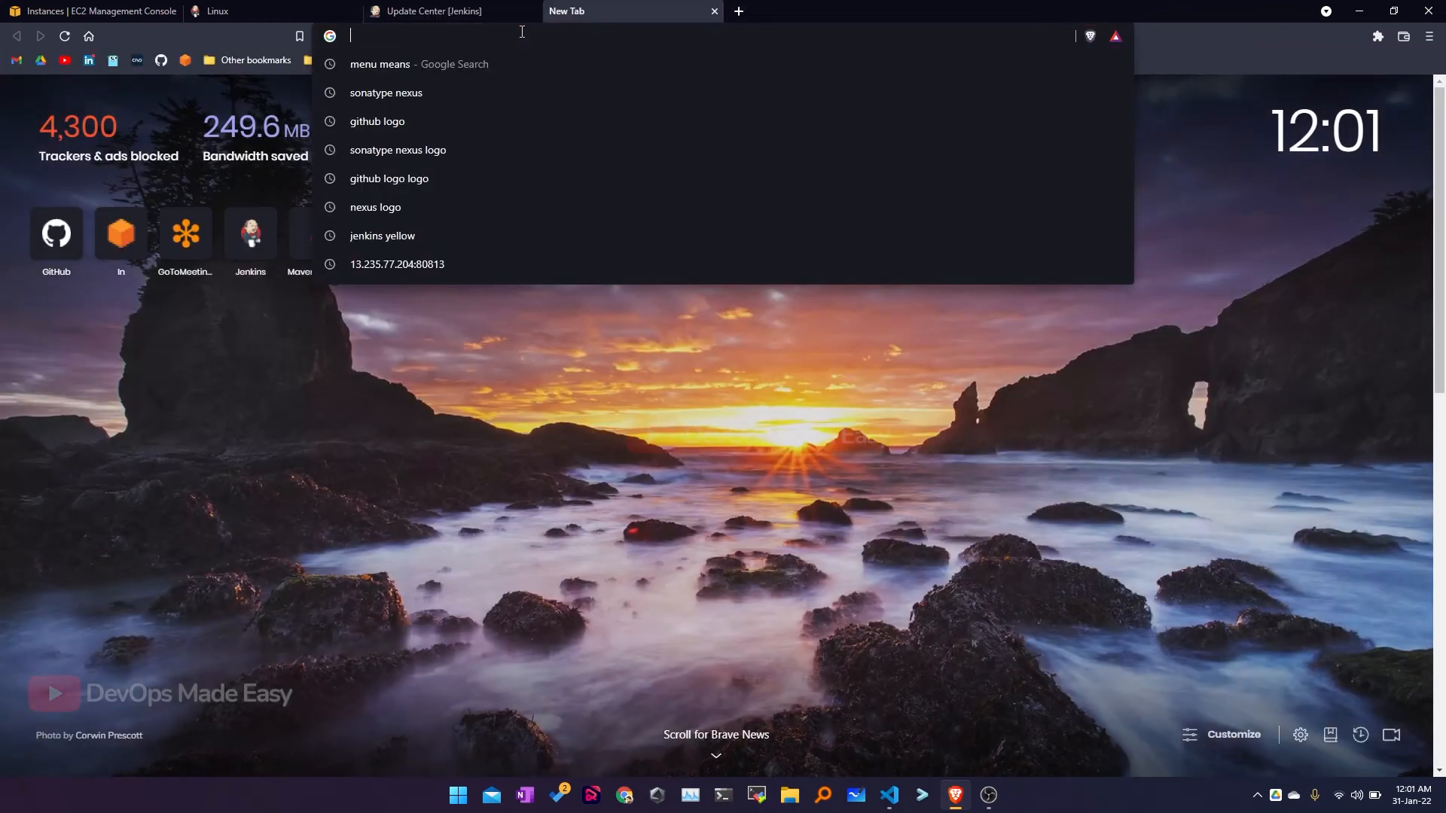
{"action": "type", "text": "plugins.jenkins.io"}
{"action": "key", "text": "Return"}
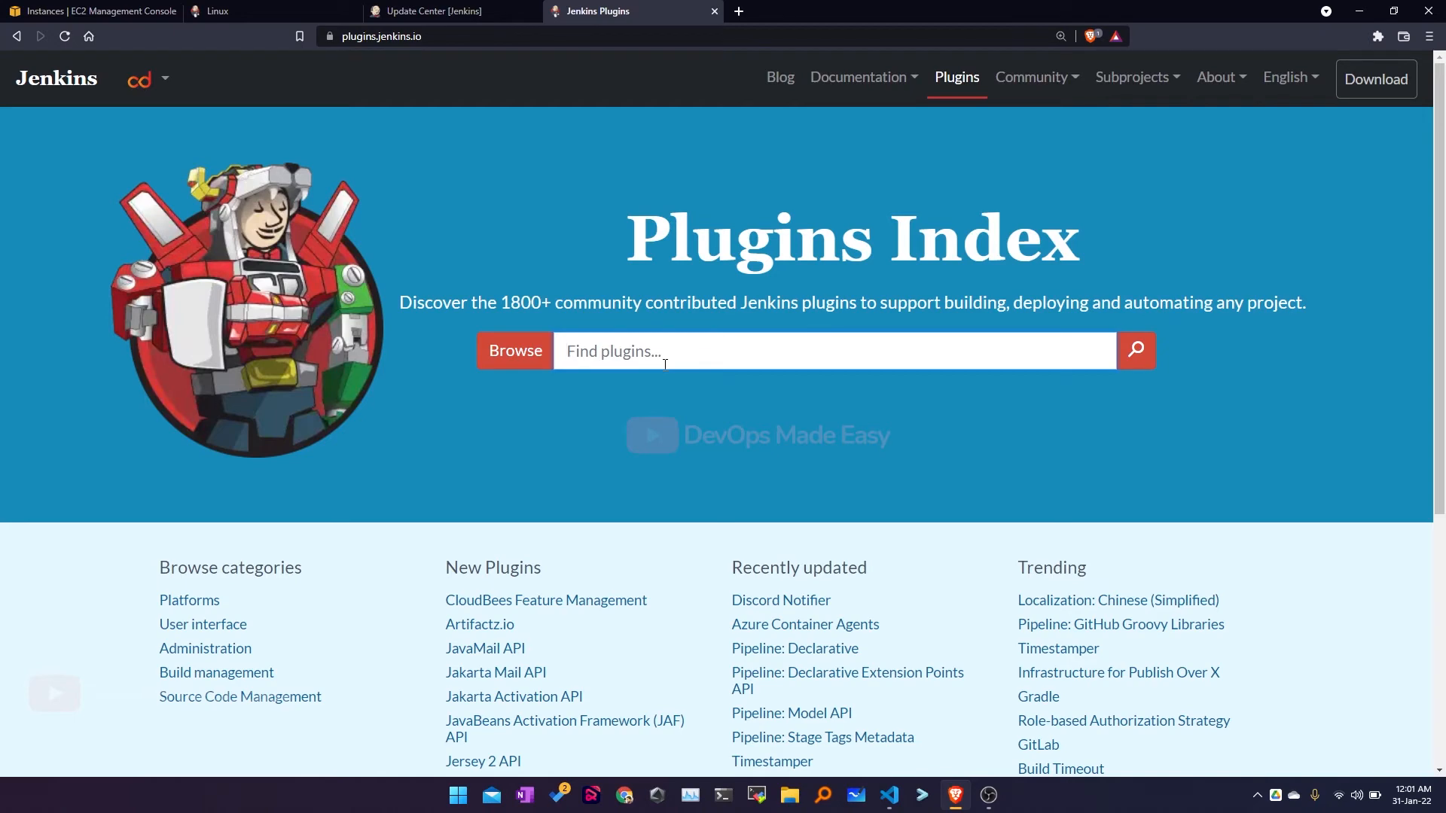
{"action": "type", "text": "json"}
{"action": "key", "text": "Return"}
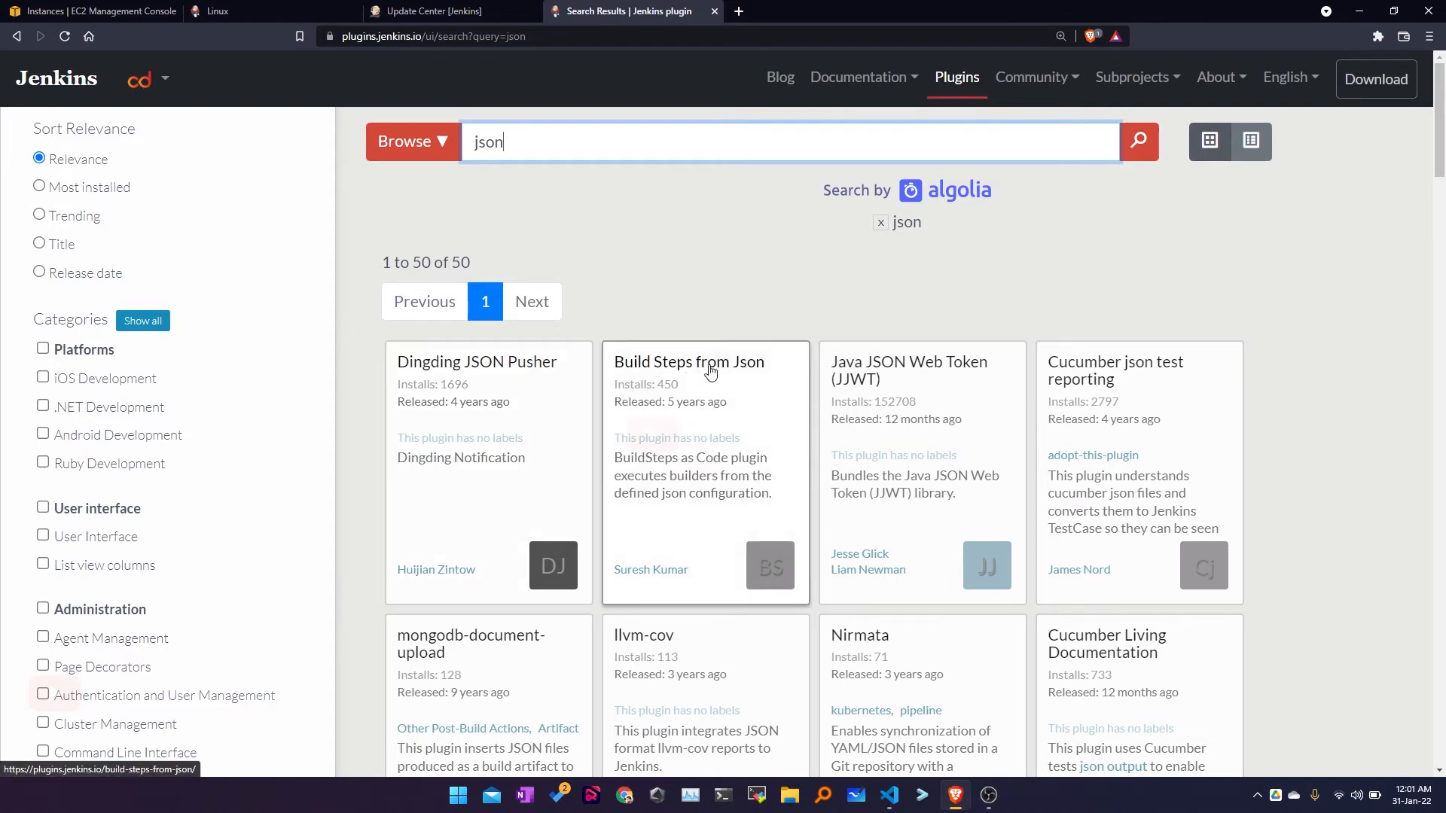
Step: Cancel the Dingding JSON Pusher .hpi download and the plugin upload file picker without choosing a file
{"action": "scroll", "coordinate": [787, 546], "scroll_direction": "down", "scroll_amount": 3}
{"action": "scroll", "coordinate": [787, 546], "scroll_direction": "down", "scroll_amount": 1}
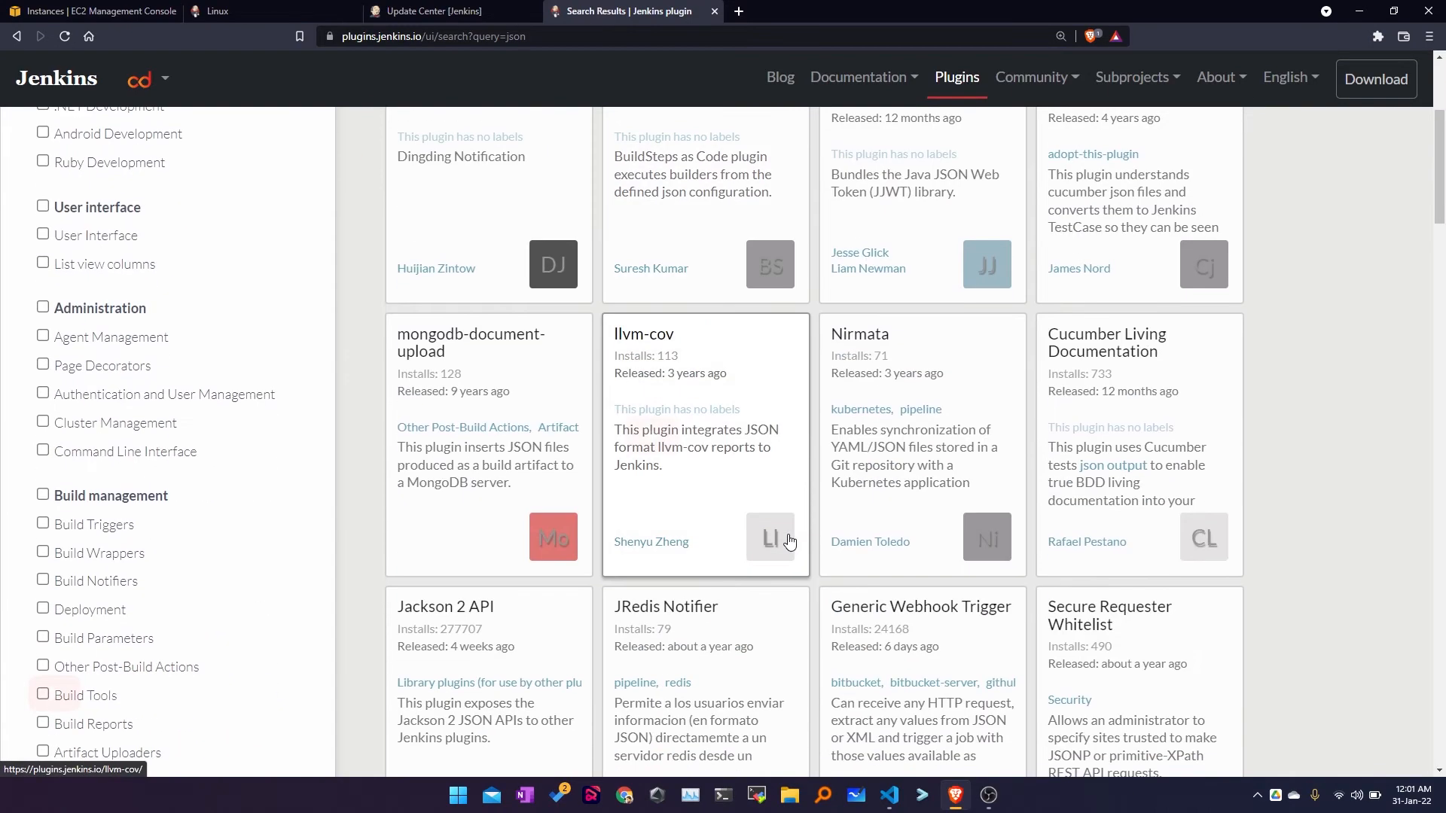
{"action": "scroll", "coordinate": [787, 540], "scroll_direction": "up", "scroll_amount": 4}
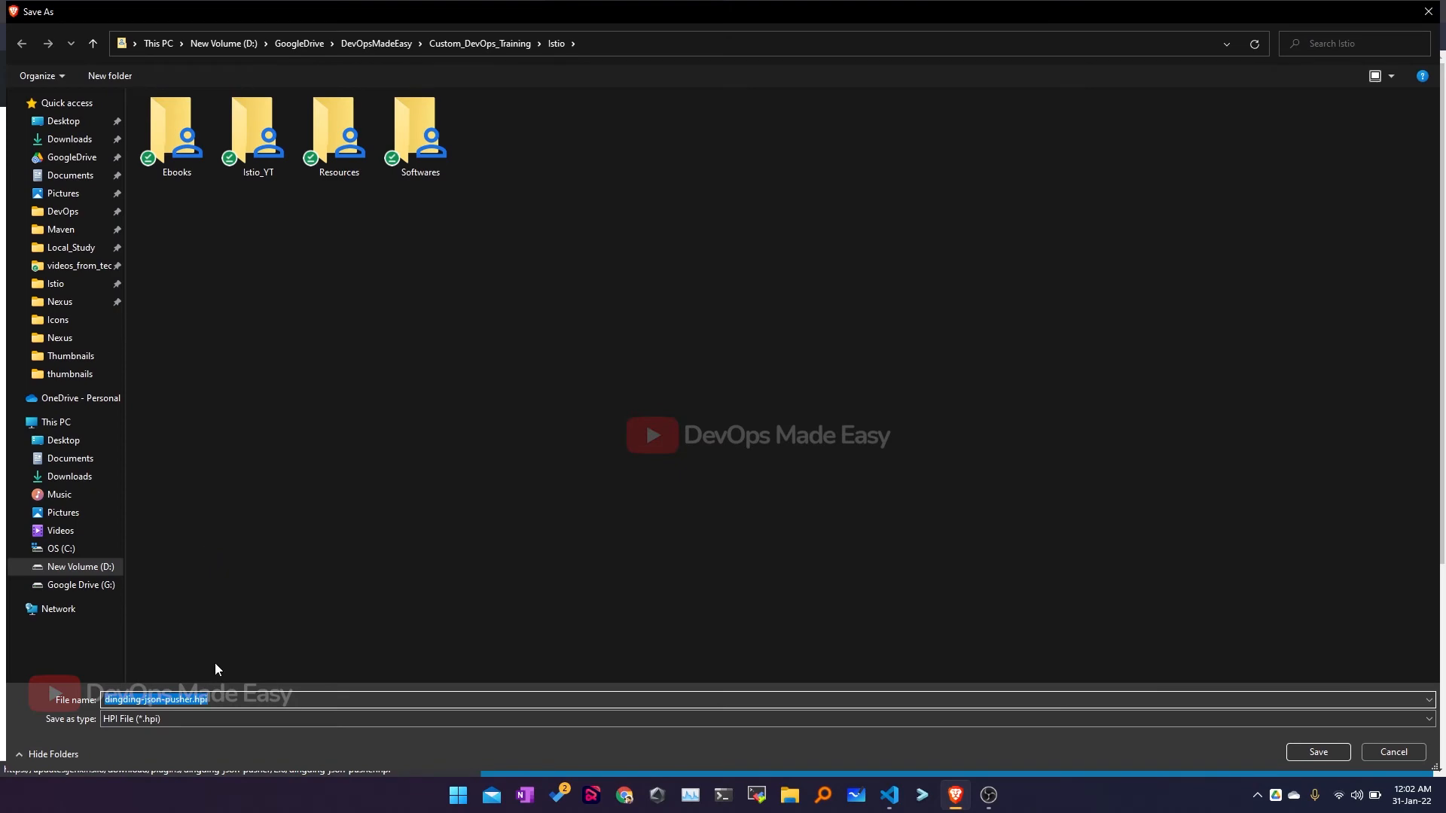
{"action": "left_click", "coordinate": [134, 720]}
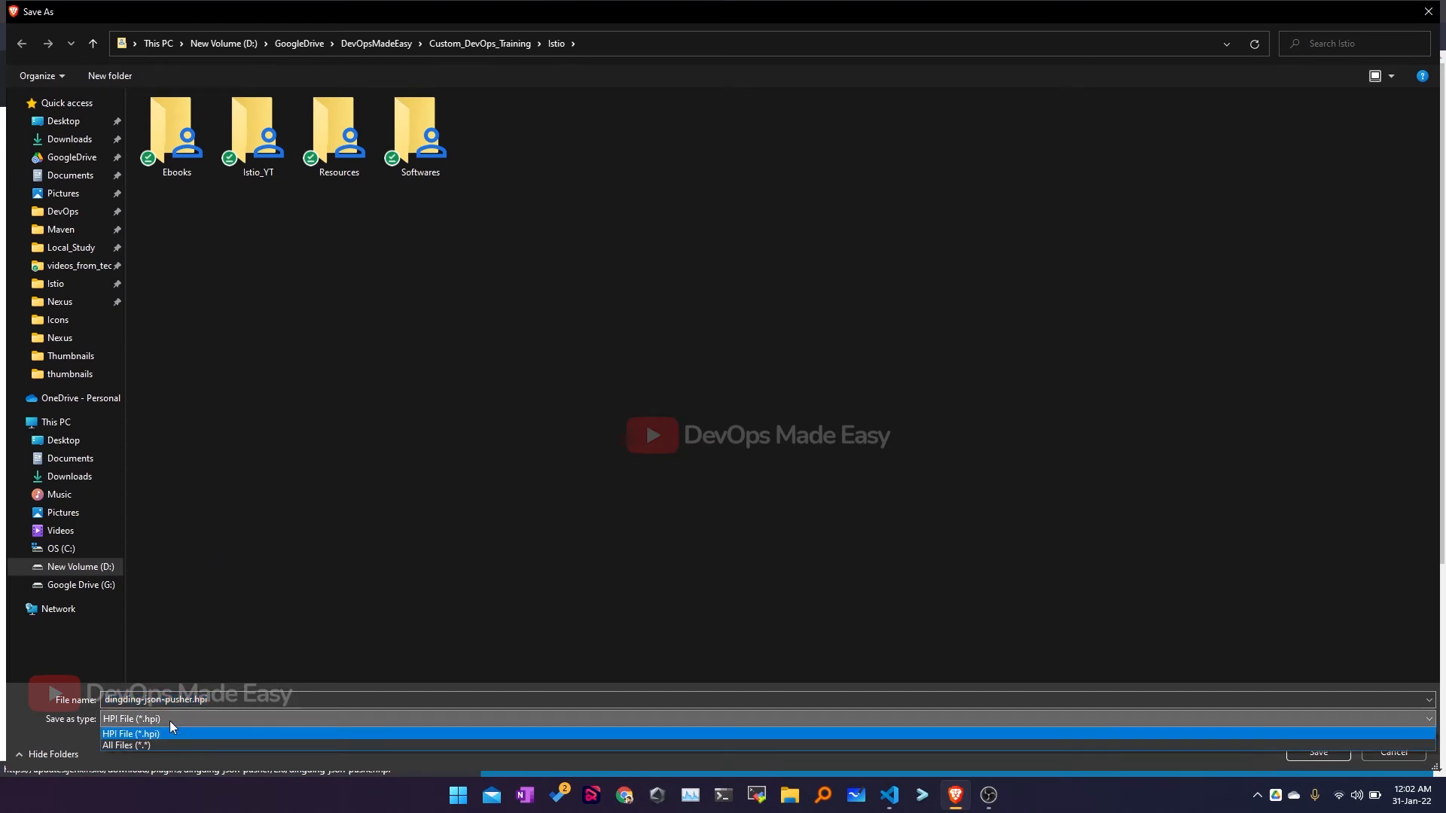
{"action": "left_click", "coordinate": [1408, 758]}
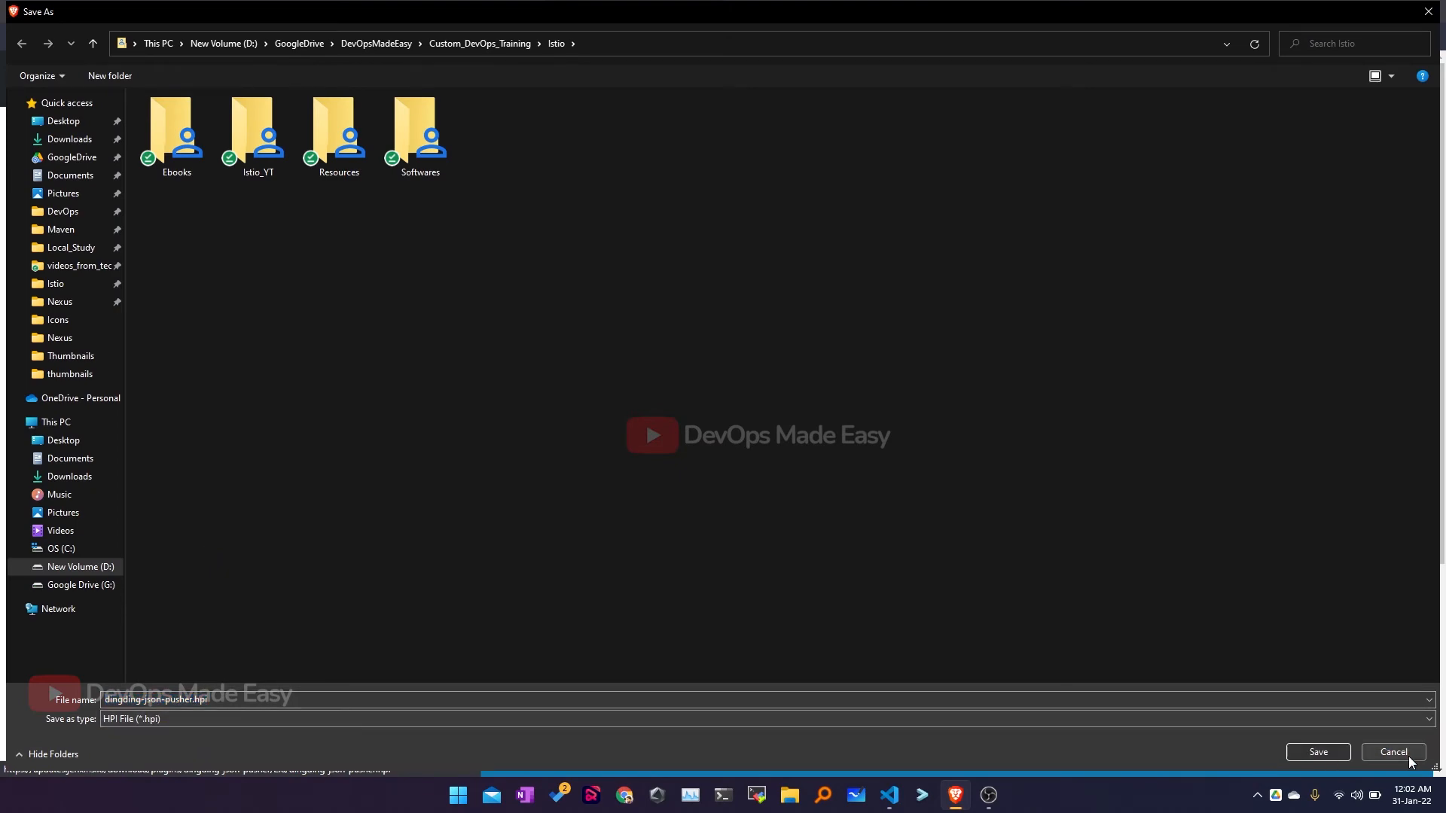
{"action": "left_click", "coordinate": [1409, 757]}
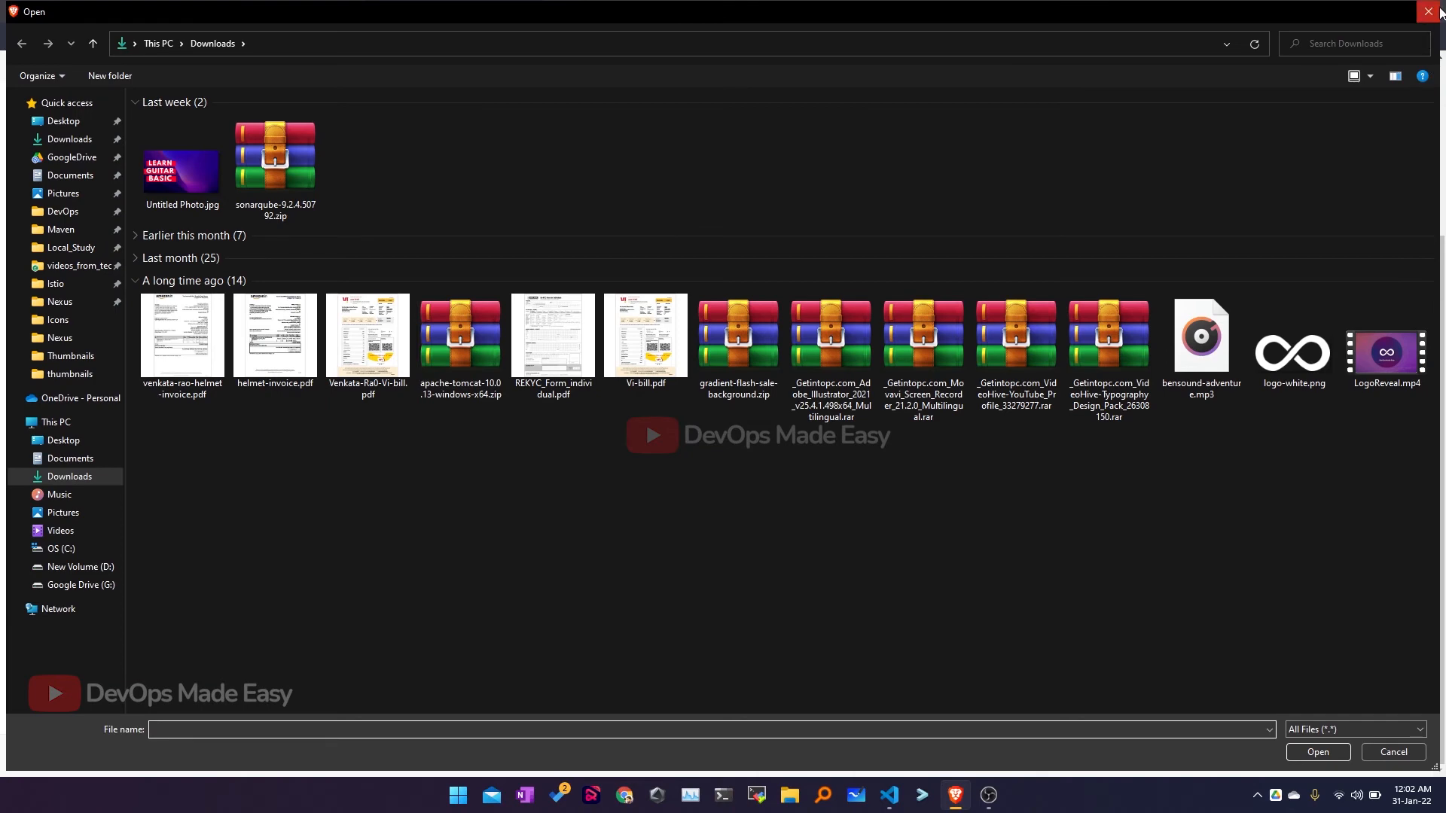
{"action": "left_click", "coordinate": [1431, 10]}
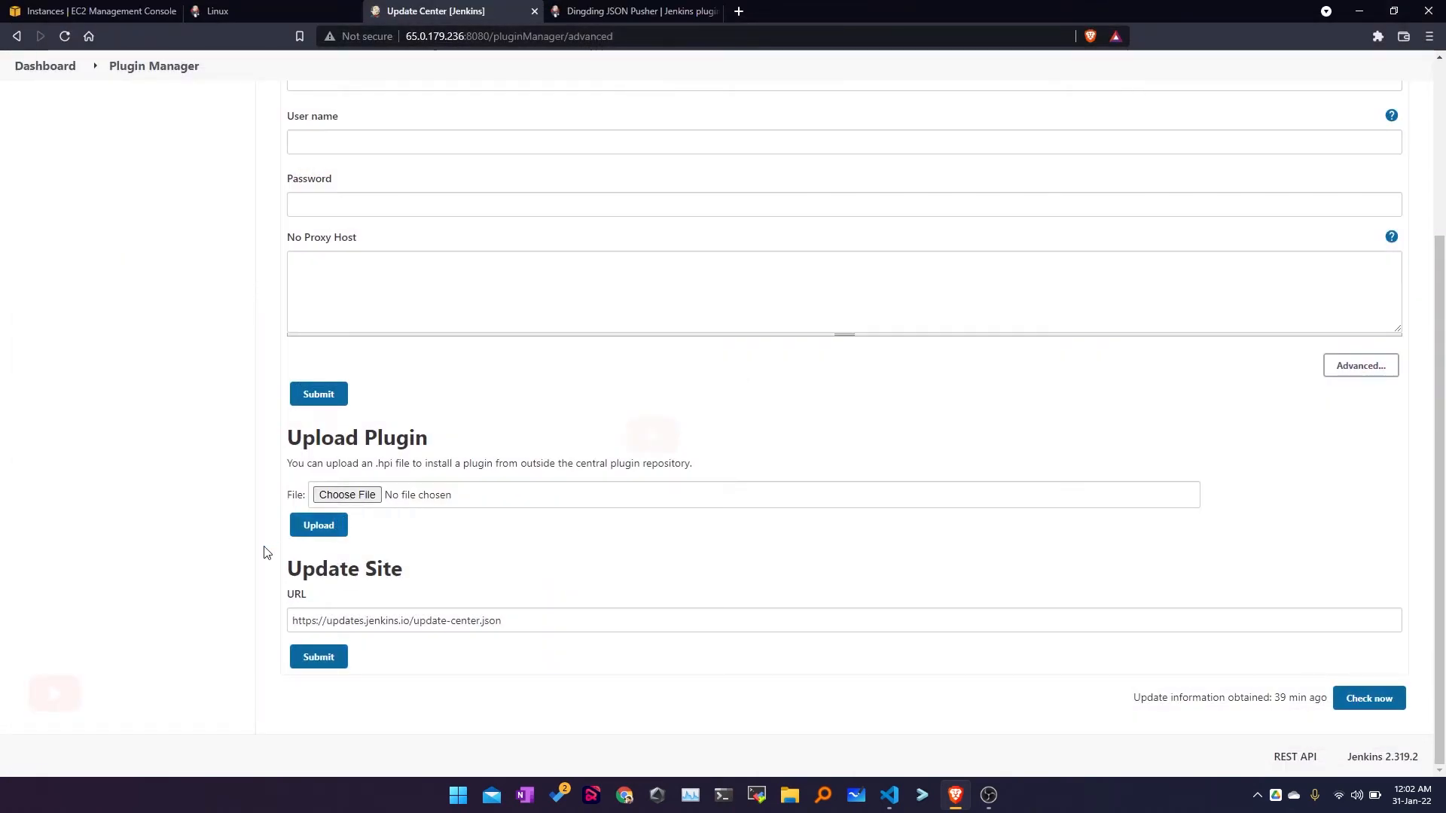
Step: Leave the Plugin Manager's HTTP Proxy section via Update Center for the Manage Jenkins page
{"action": "scroll", "coordinate": [267, 552], "scroll_direction": "up", "scroll_amount": 3}
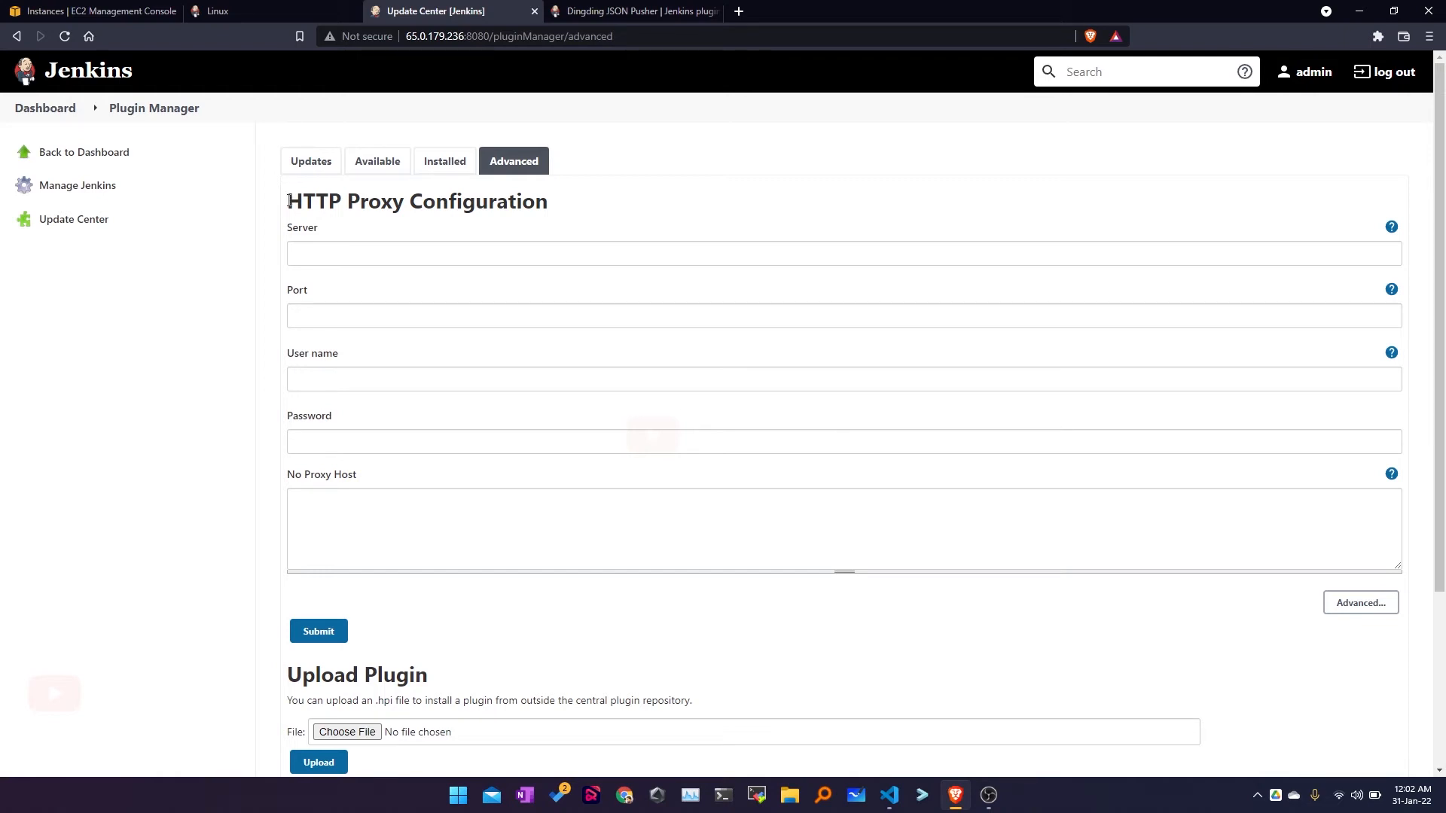
{"action": "left_click_drag", "start_coordinate": [289, 202], "coordinate": [556, 204]}
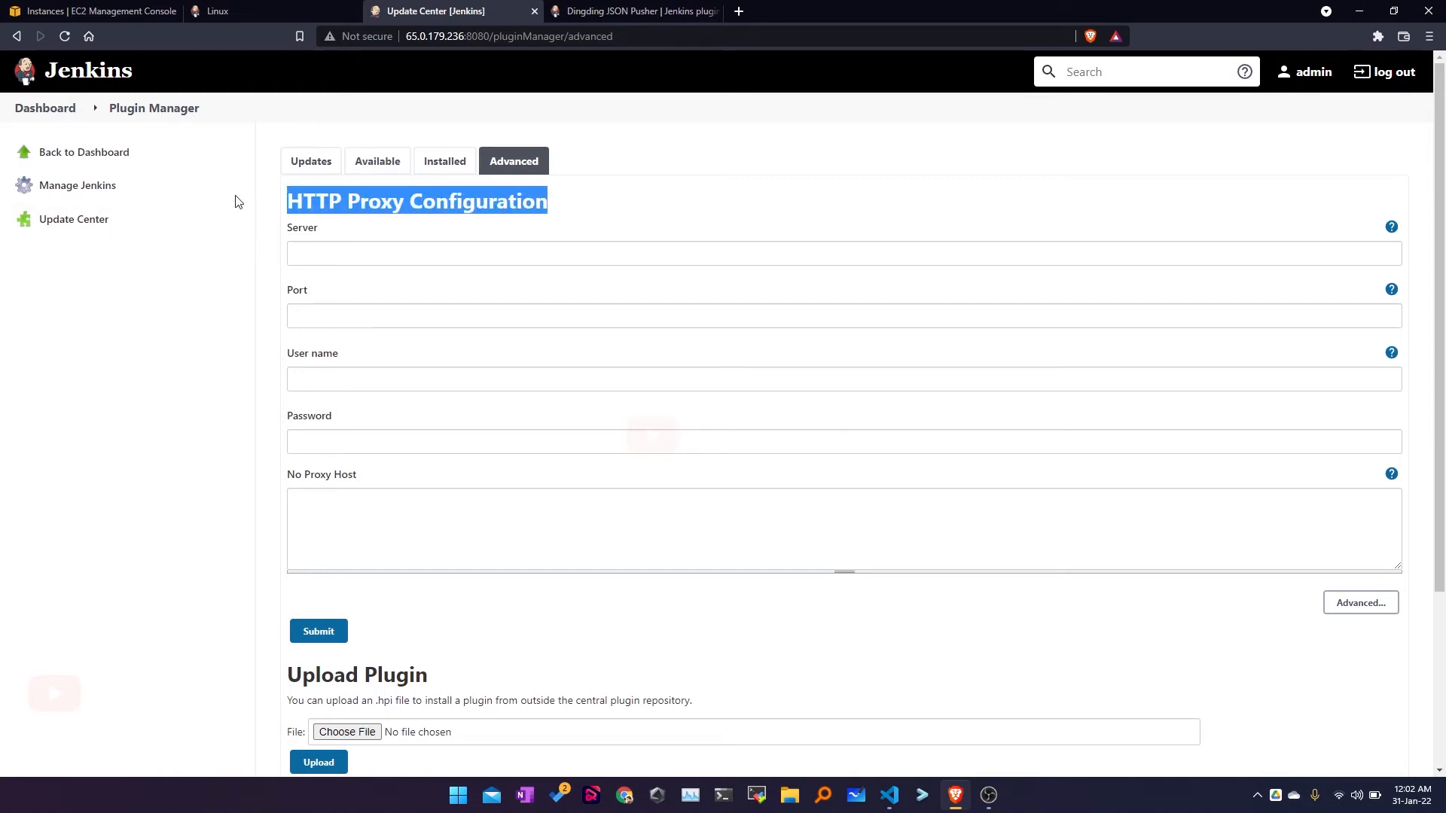
{"action": "left_click", "coordinate": [123, 283]}
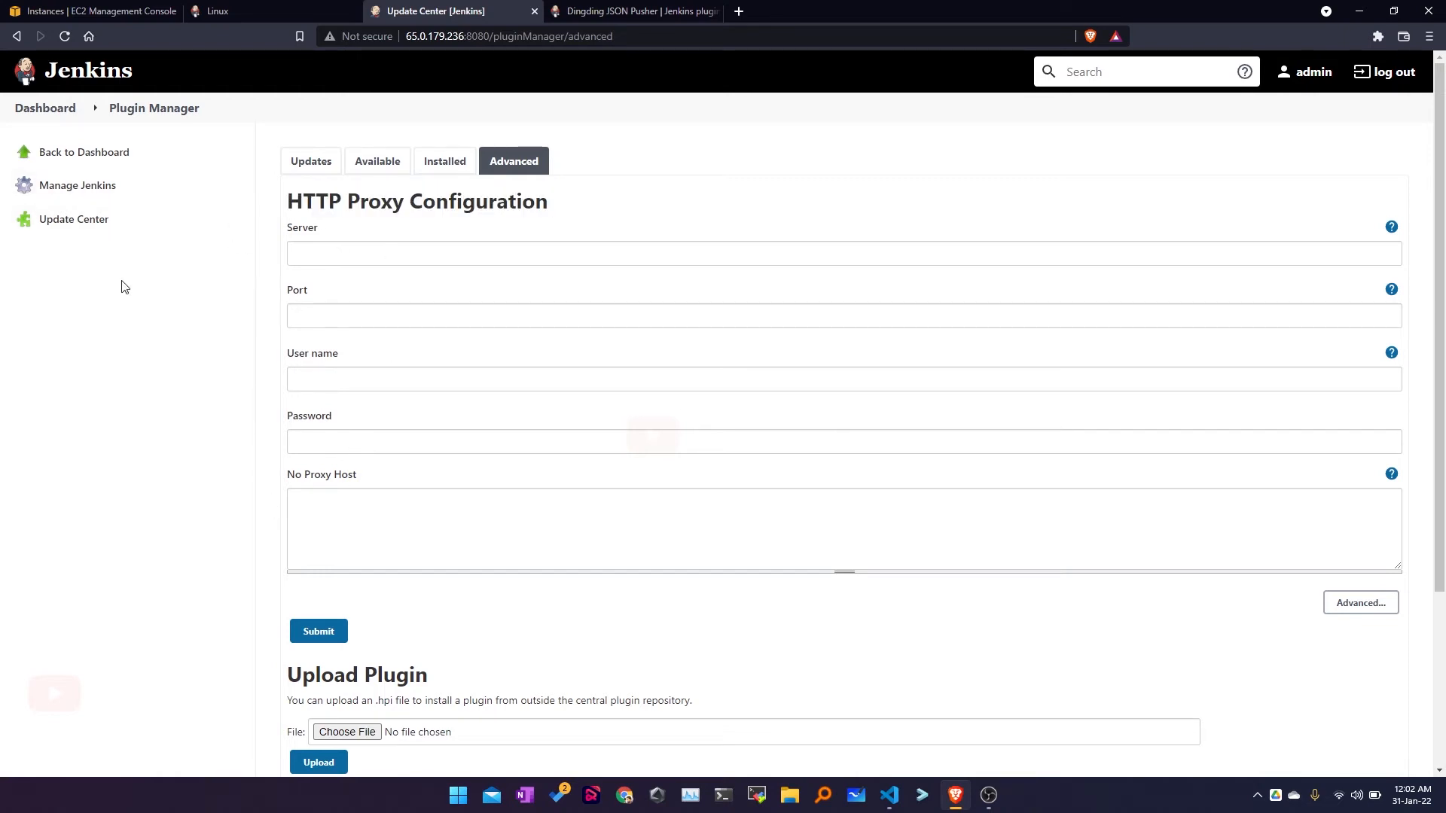
{"action": "left_click", "coordinate": [73, 219]}
{"action": "left_click", "coordinate": [88, 190]}
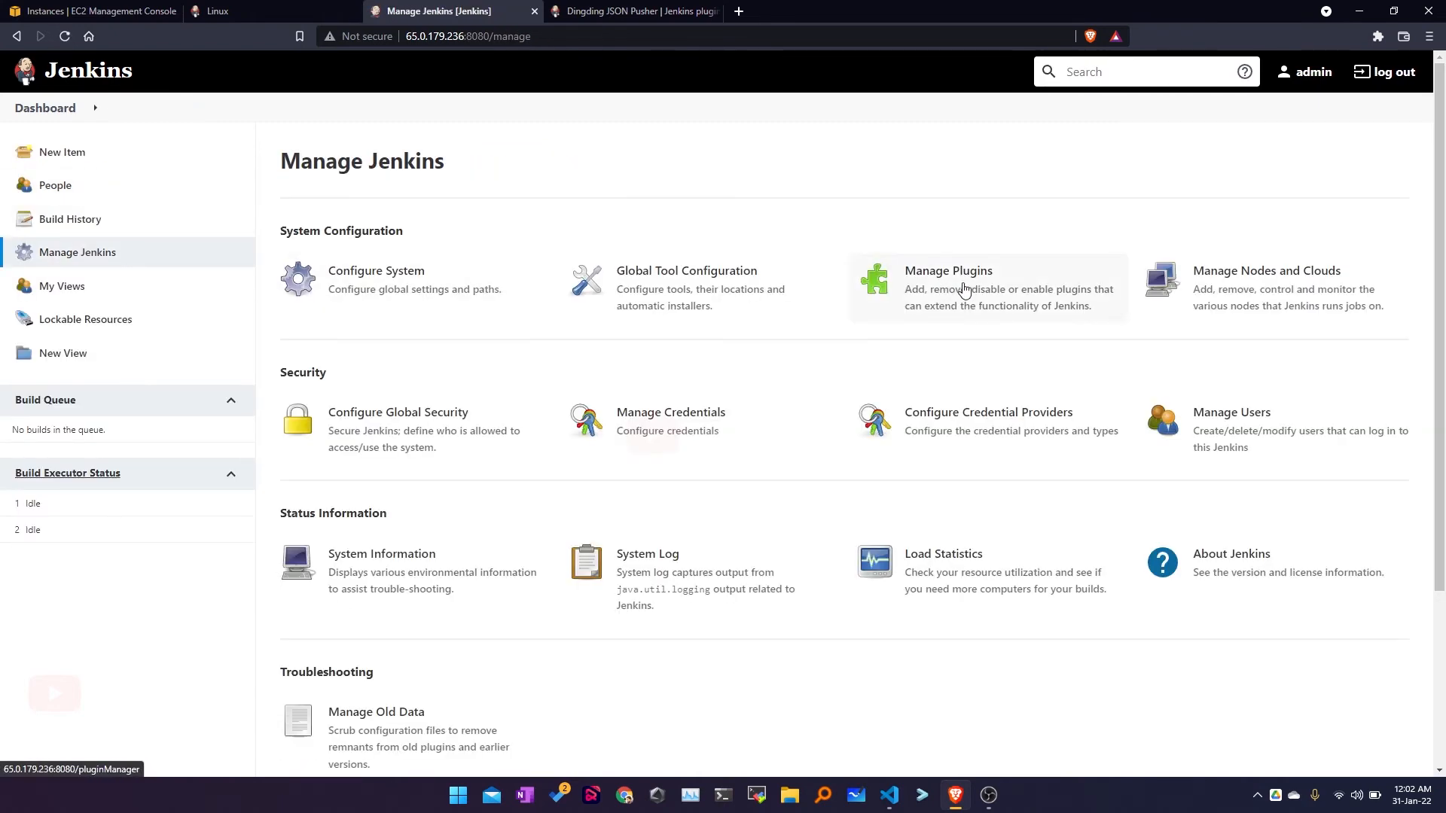
Step: View Manage Nodes and Clouds, then return to Manage Jenkins and its Security section
{"action": "left_click", "coordinate": [1267, 287]}
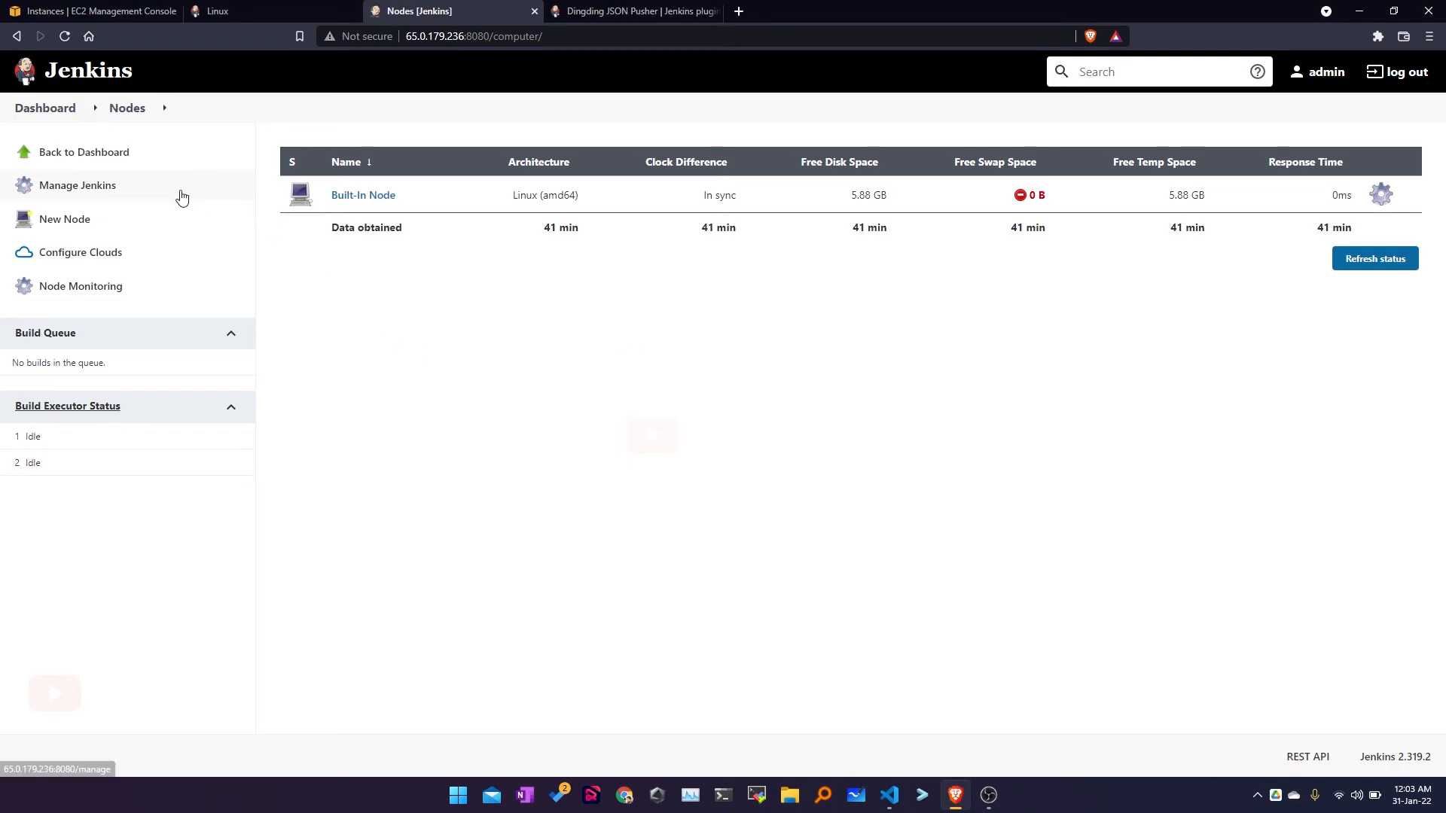
{"action": "left_click", "coordinate": [95, 188]}
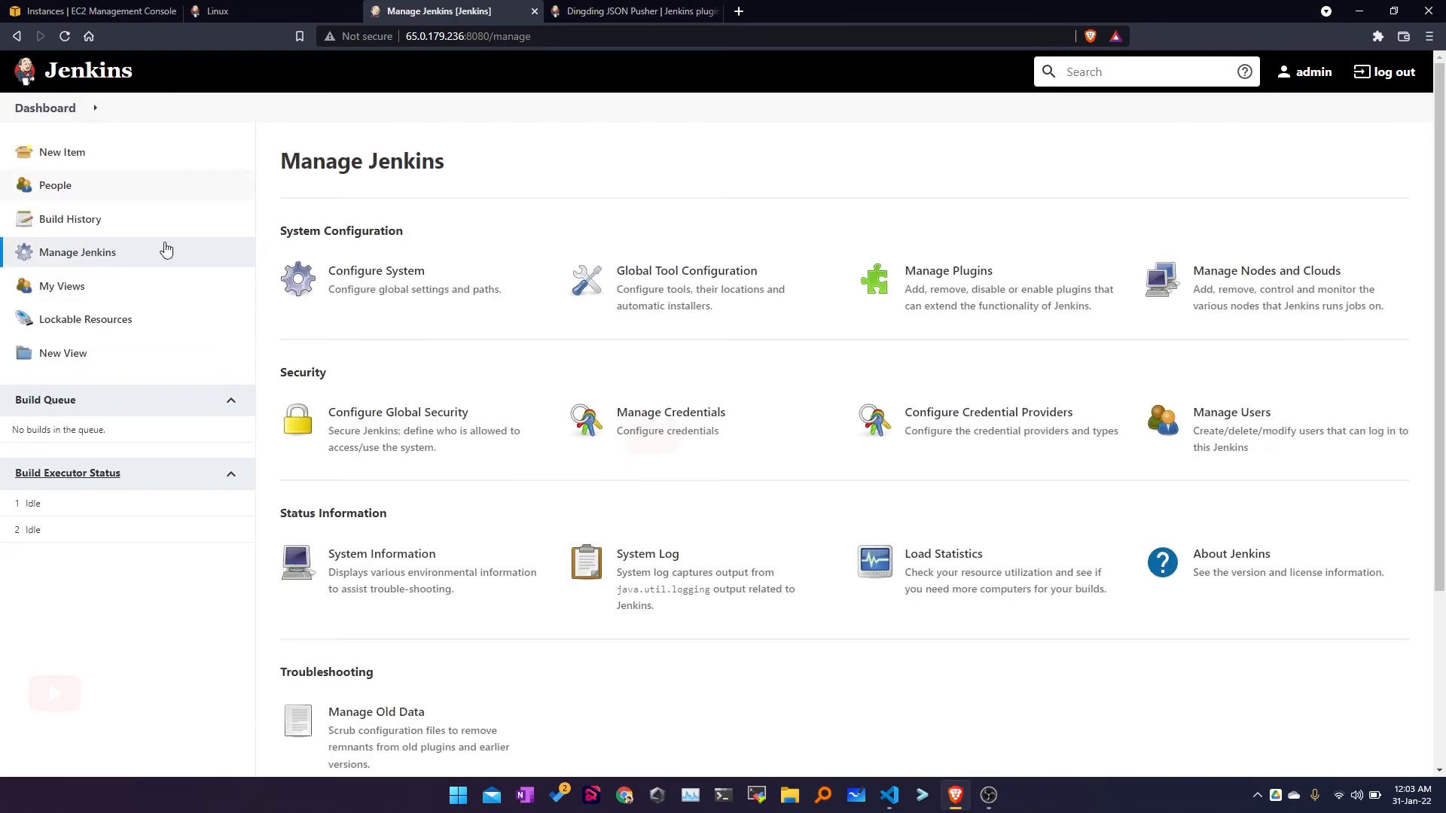
{"action": "scroll", "coordinate": [336, 394], "scroll_direction": "down", "scroll_amount": 3}
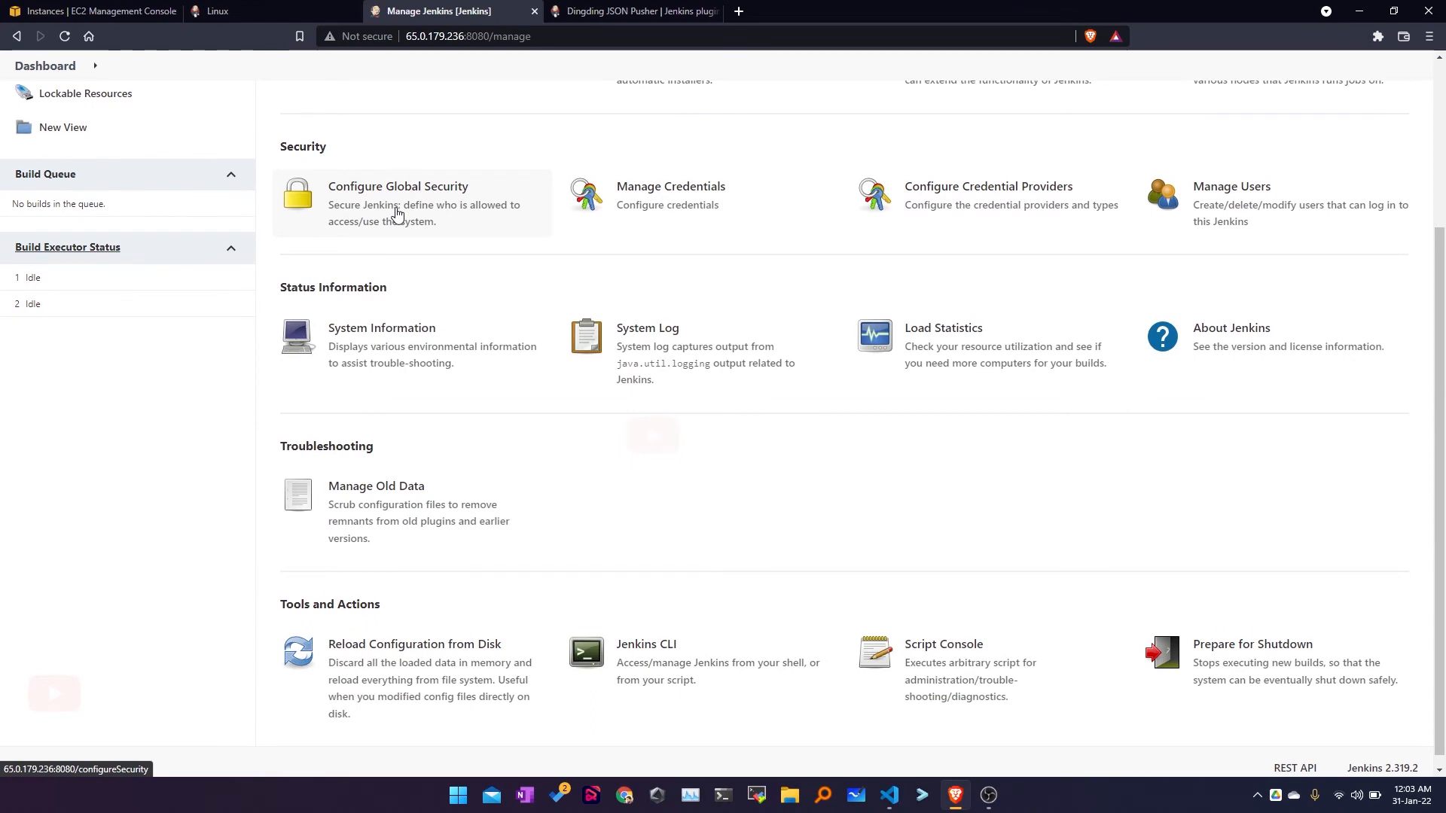
{"action": "left_click_drag", "start_coordinate": [334, 160], "coordinate": [260, 148]}
{"action": "left_click", "coordinate": [390, 198]}
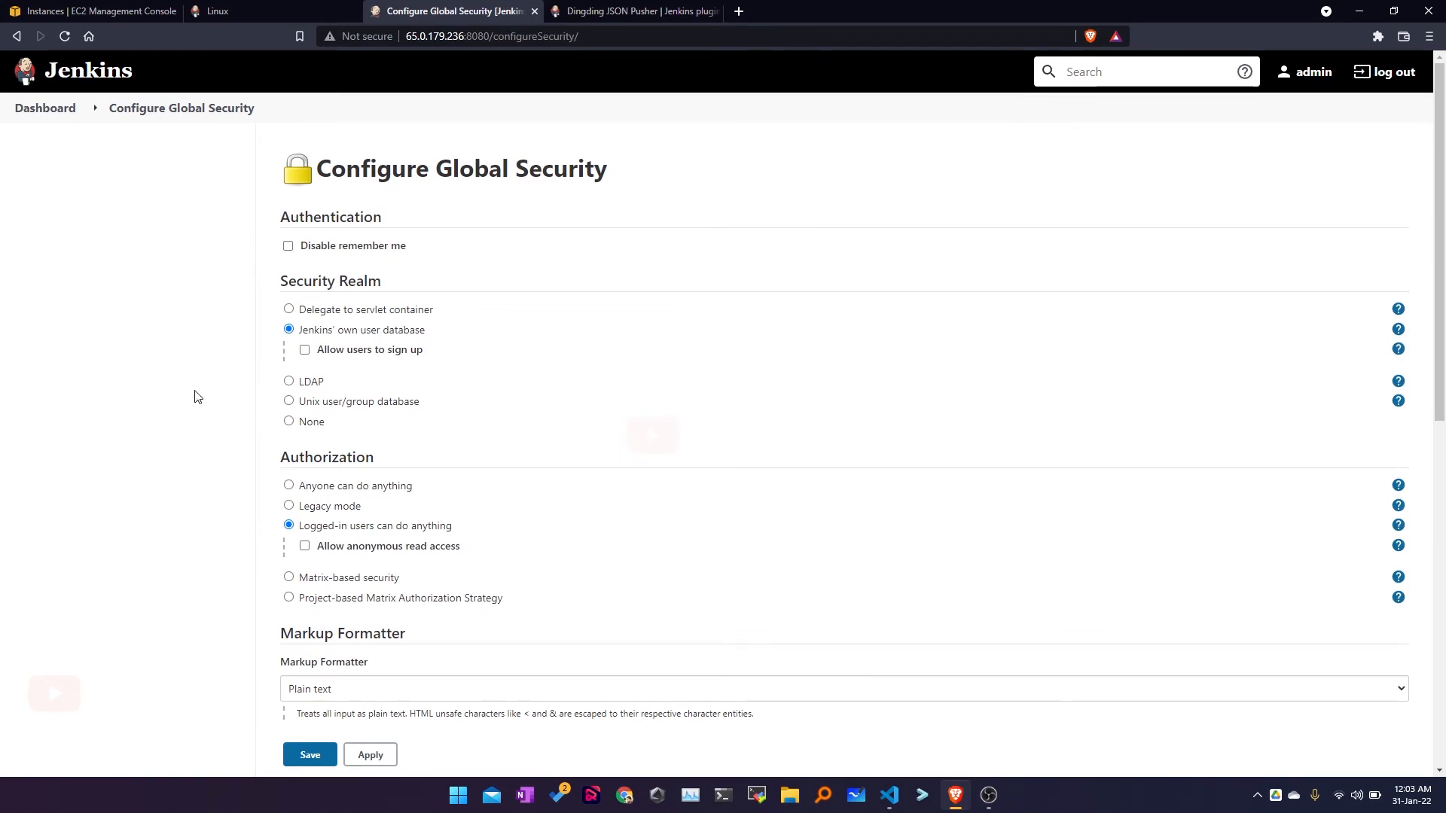
{"action": "scroll", "coordinate": [197, 397], "scroll_direction": "down", "scroll_amount": 5}
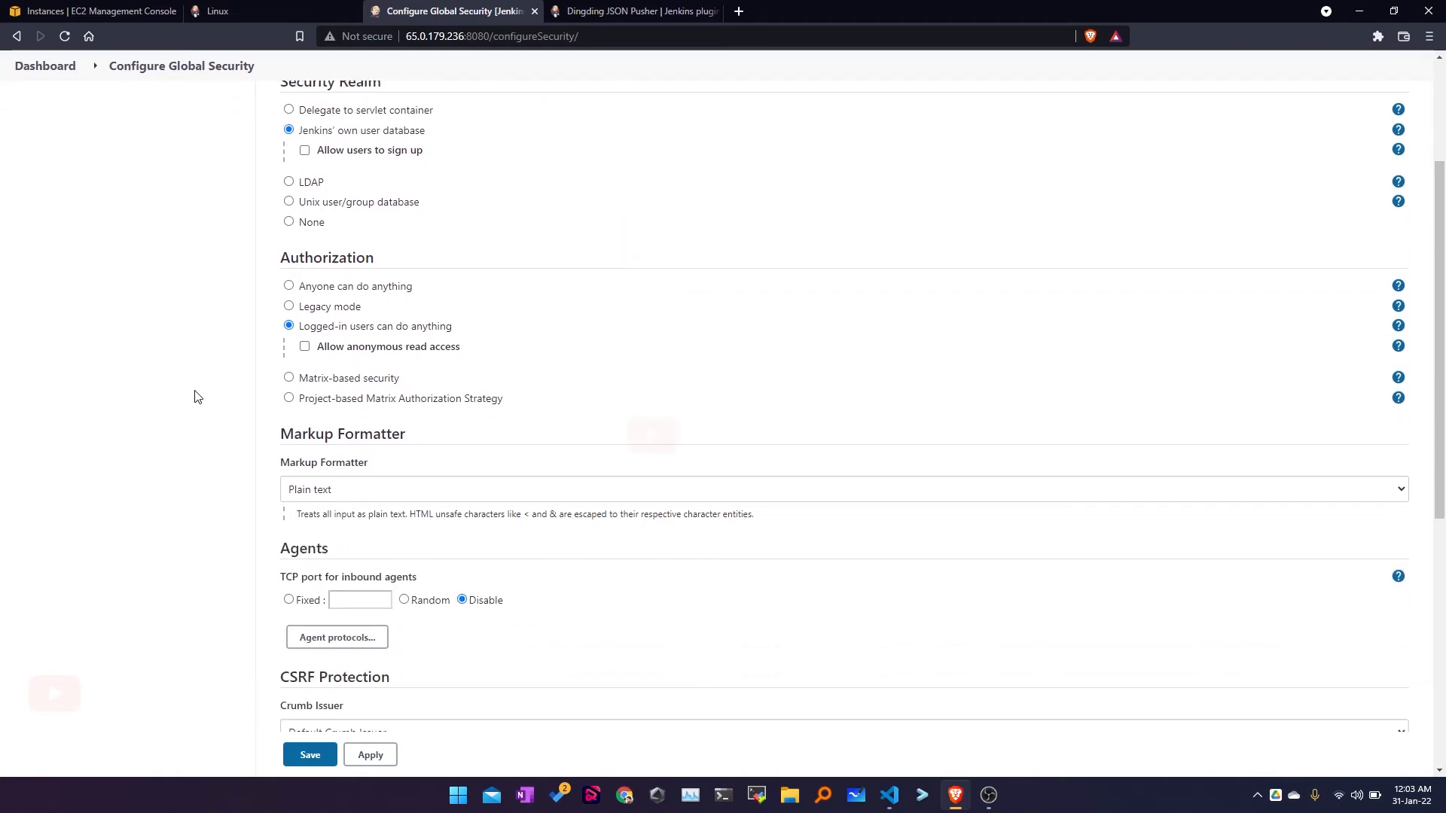
{"action": "scroll", "coordinate": [196, 397], "scroll_direction": "up", "scroll_amount": 5}
{"action": "scroll", "coordinate": [197, 397], "scroll_direction": "down", "scroll_amount": 1}
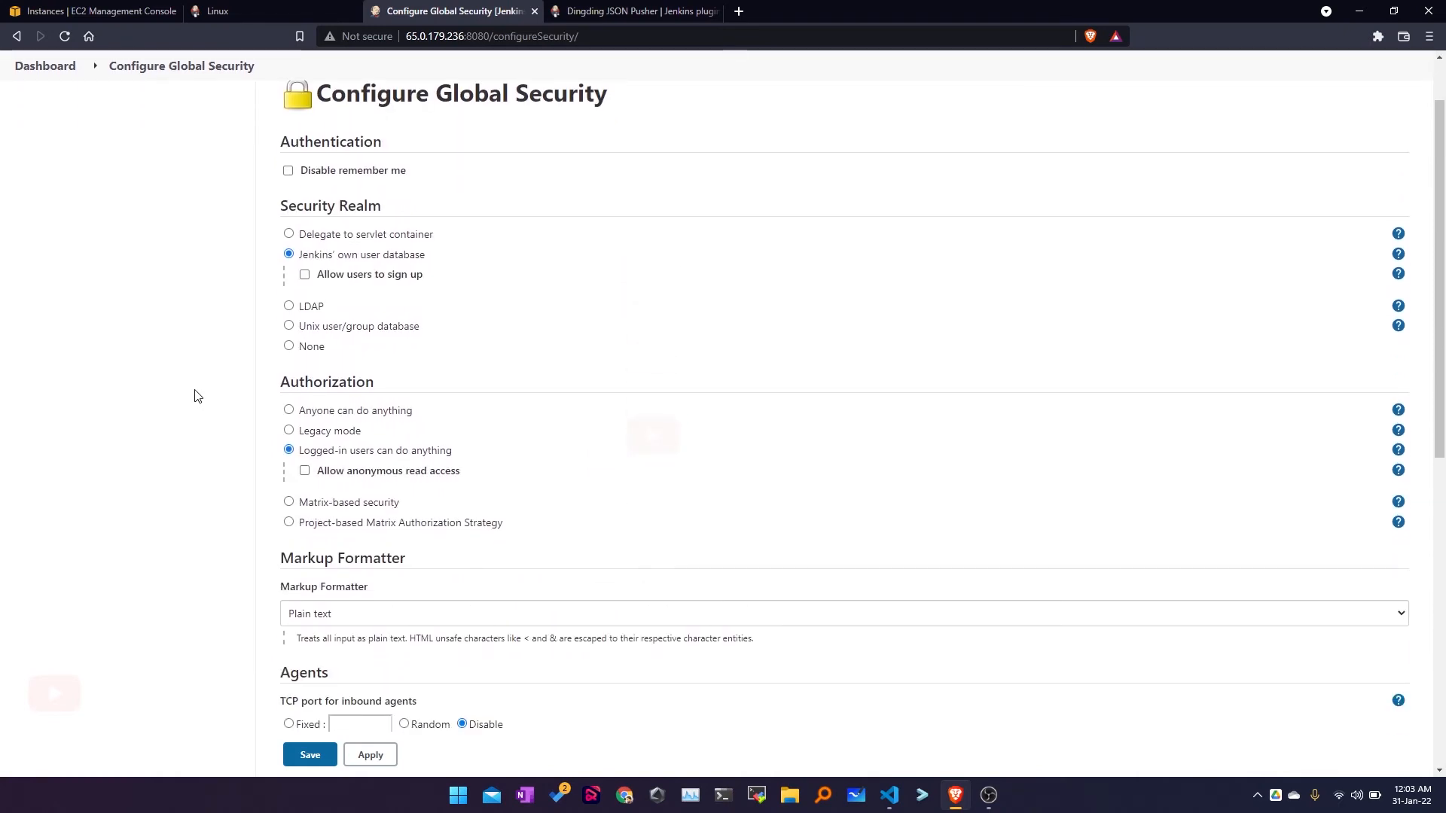
{"action": "scroll", "coordinate": [196, 397], "scroll_direction": "down", "scroll_amount": 3}
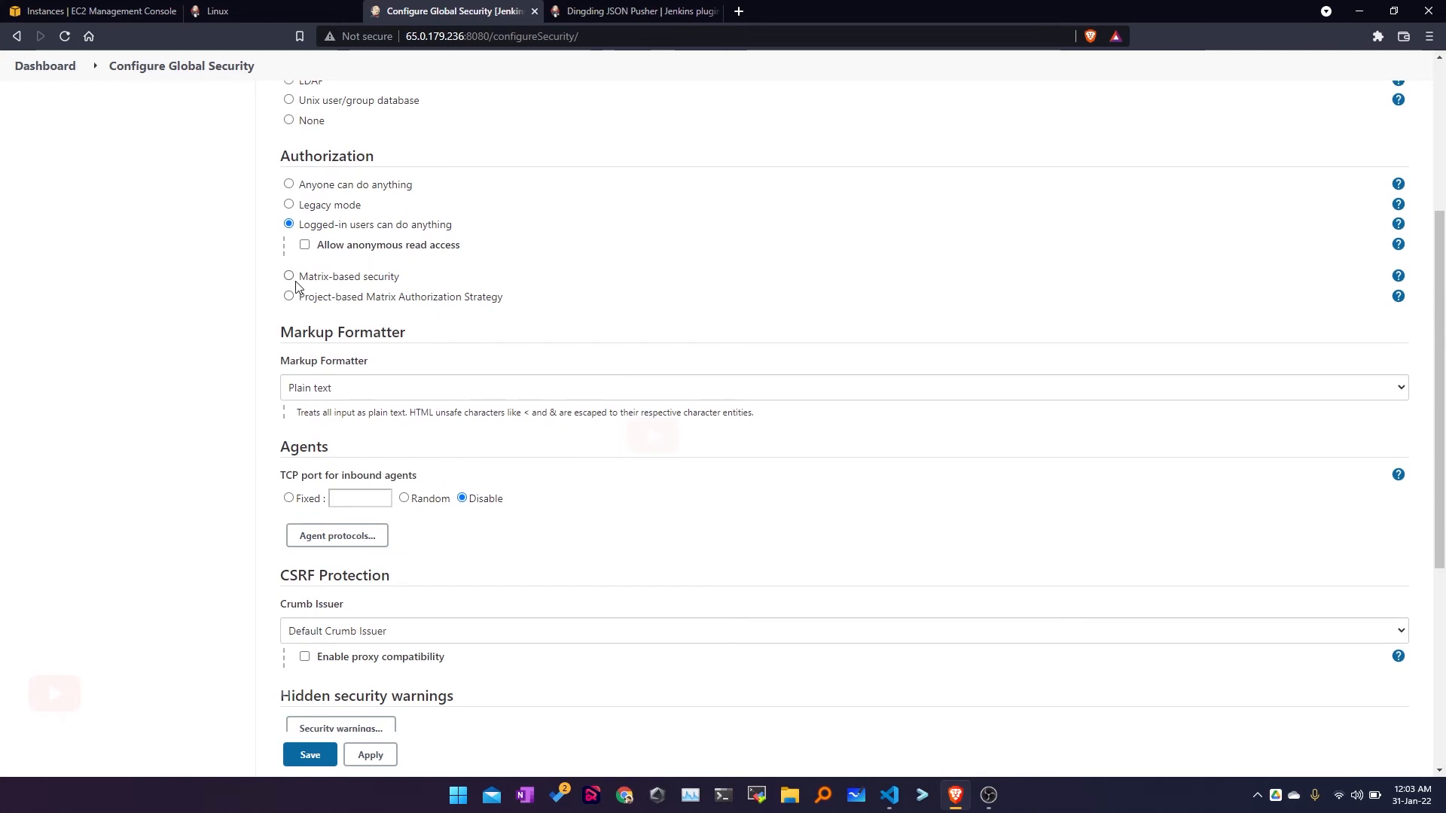
{"action": "left_click_drag", "start_coordinate": [304, 281], "coordinate": [398, 277]}
{"action": "left_click_drag", "start_coordinate": [300, 298], "coordinate": [517, 303]}
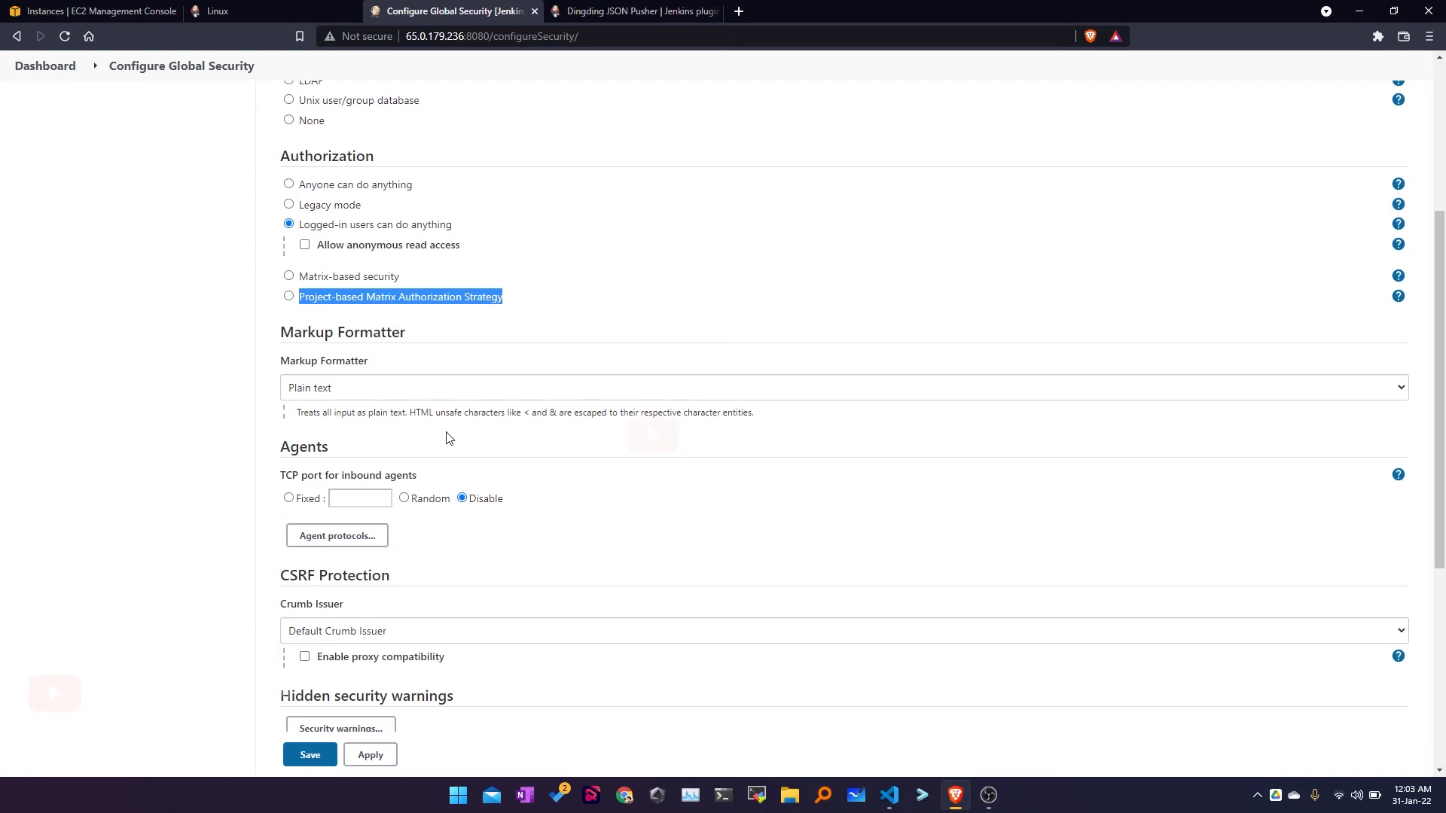
{"action": "scroll", "coordinate": [449, 437], "scroll_direction": "up", "scroll_amount": 3}
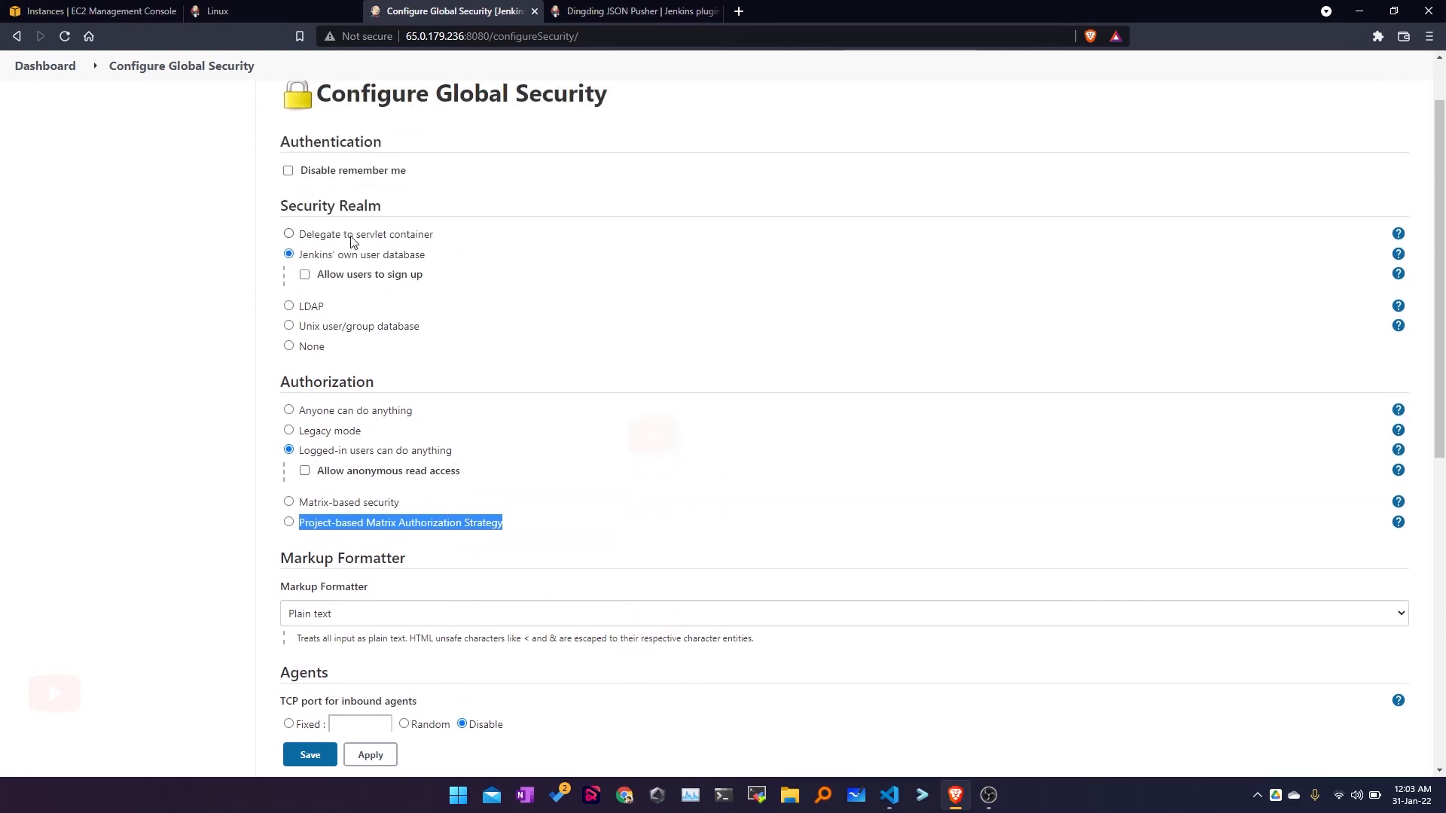
{"action": "left_click_drag", "start_coordinate": [287, 156], "coordinate": [398, 149]}
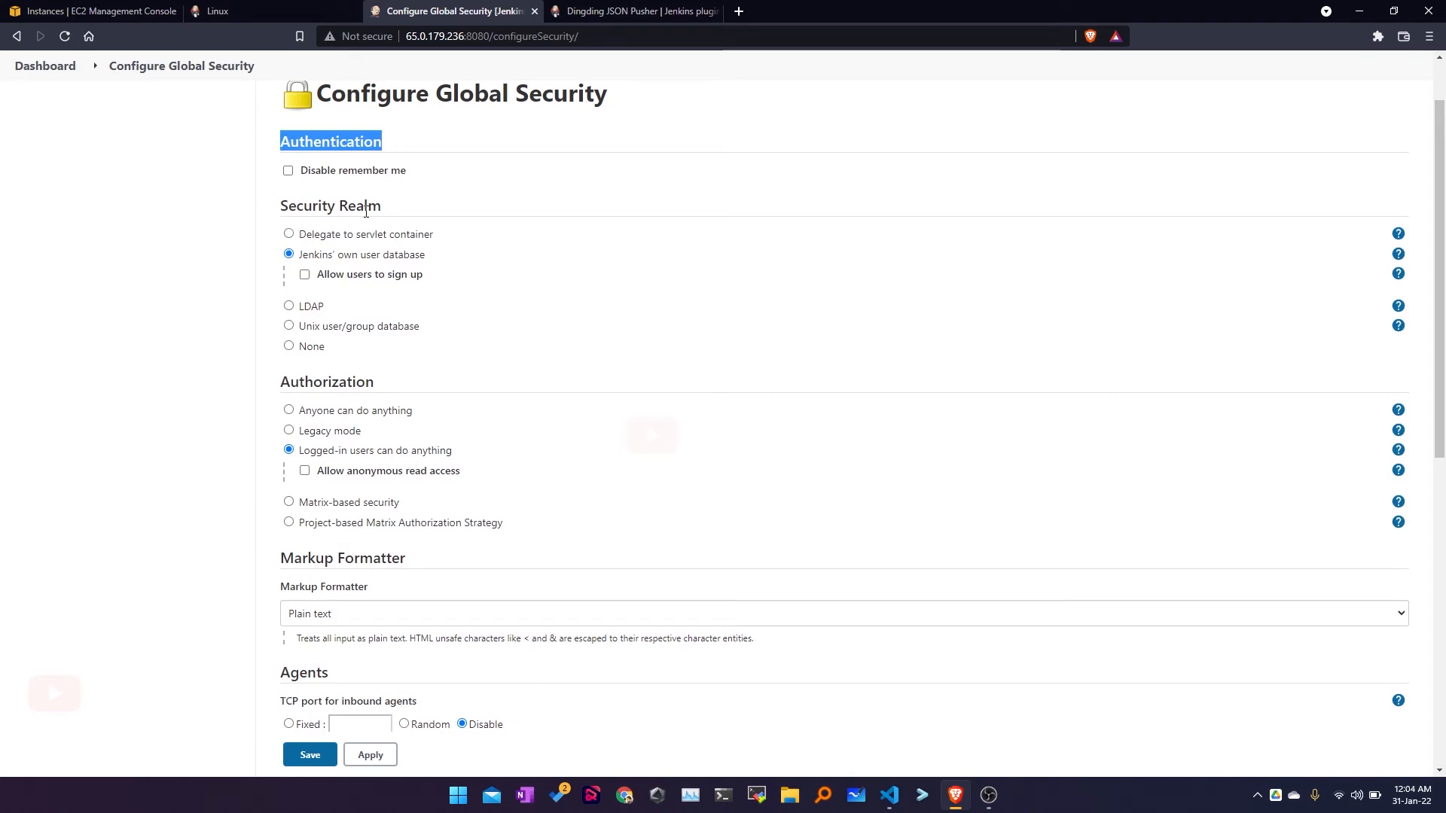
{"action": "left_click_drag", "start_coordinate": [301, 256], "coordinate": [421, 260]}
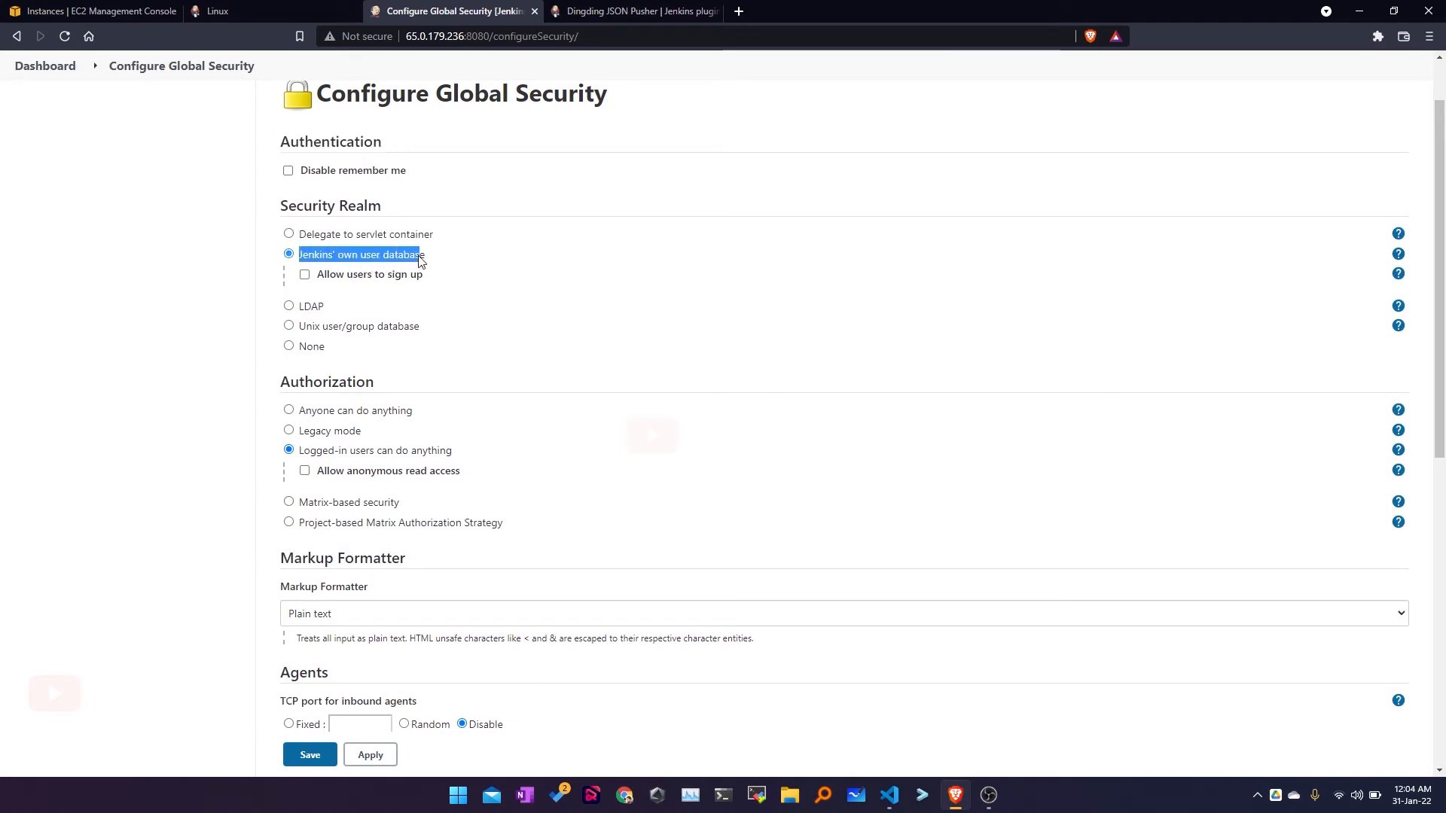
{"action": "left_click_drag", "start_coordinate": [333, 303], "coordinate": [296, 315]}
{"action": "left_click", "coordinate": [202, 328]}
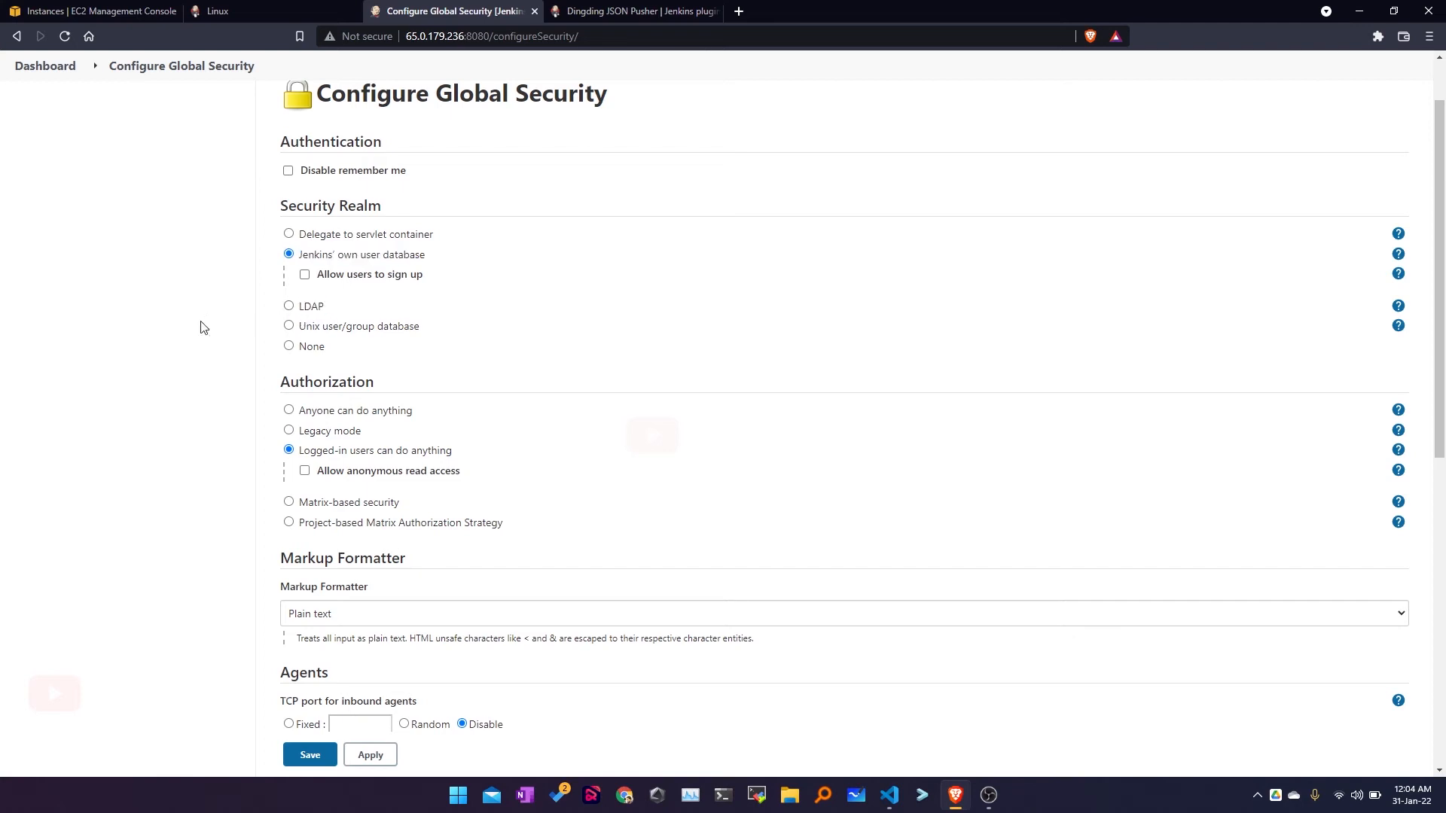
{"action": "left_click_drag", "start_coordinate": [303, 334], "coordinate": [430, 333]}
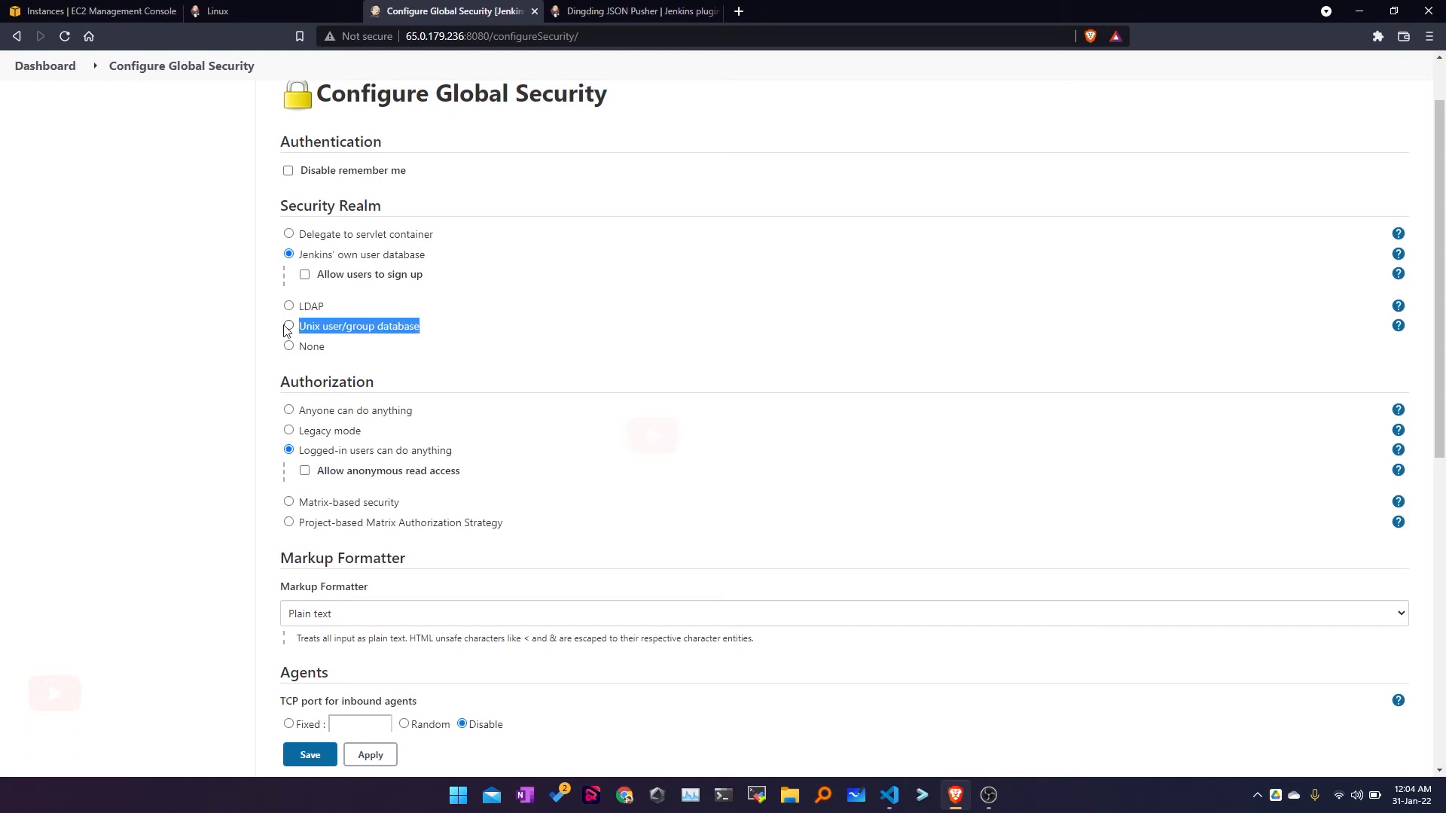
{"action": "scroll", "coordinate": [316, 317], "scroll_direction": "down", "scroll_amount": 2}
{"action": "left_click_drag", "start_coordinate": [279, 233], "coordinate": [369, 234]}
{"action": "left_click_drag", "start_coordinate": [296, 302], "coordinate": [456, 308]}
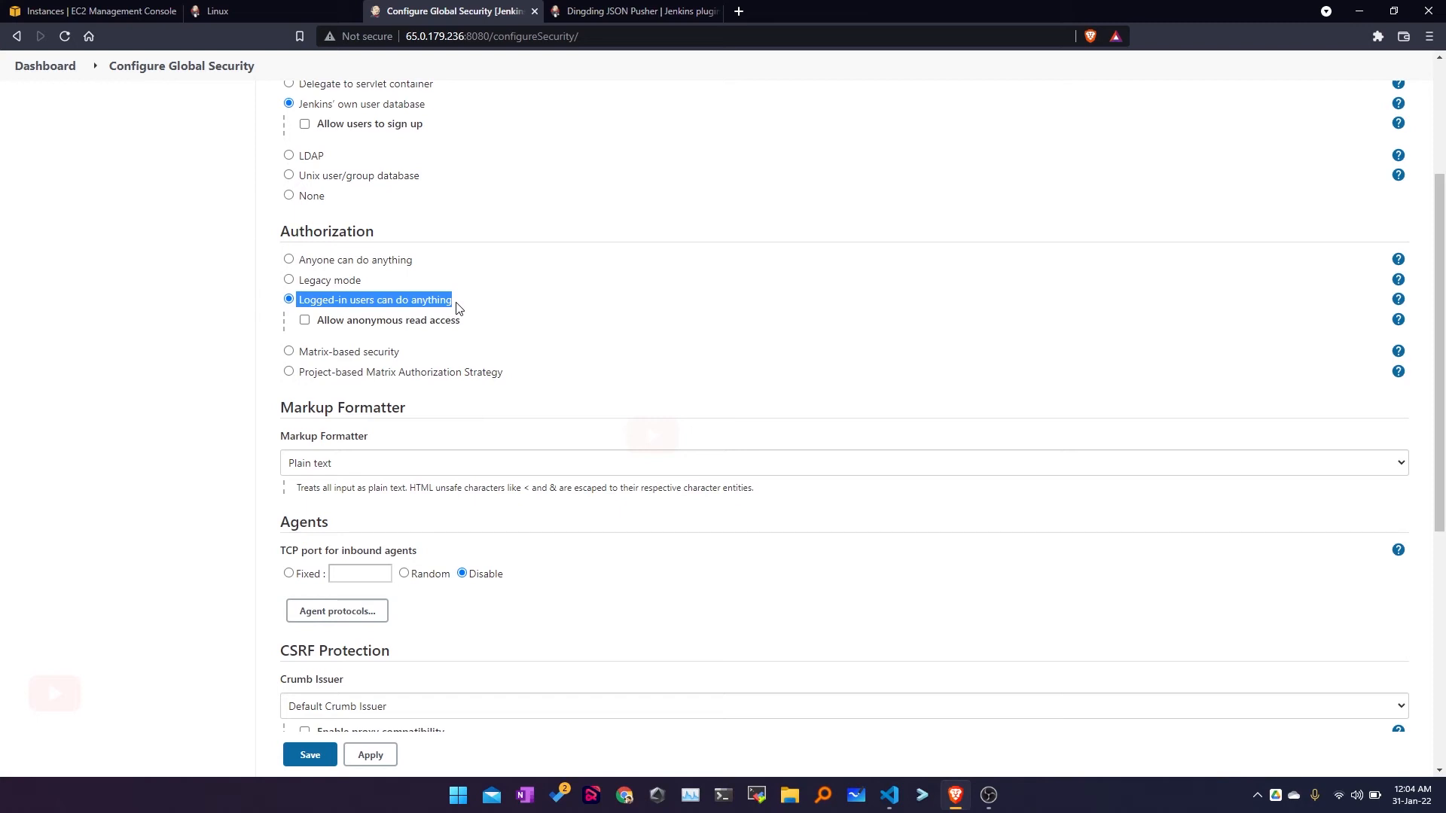
{"action": "scroll", "coordinate": [456, 309], "scroll_direction": "down", "scroll_amount": 5}
{"action": "double_click", "coordinate": [305, 143]}
{"action": "scroll", "coordinate": [210, 314], "scroll_direction": "up", "scroll_amount": 3}
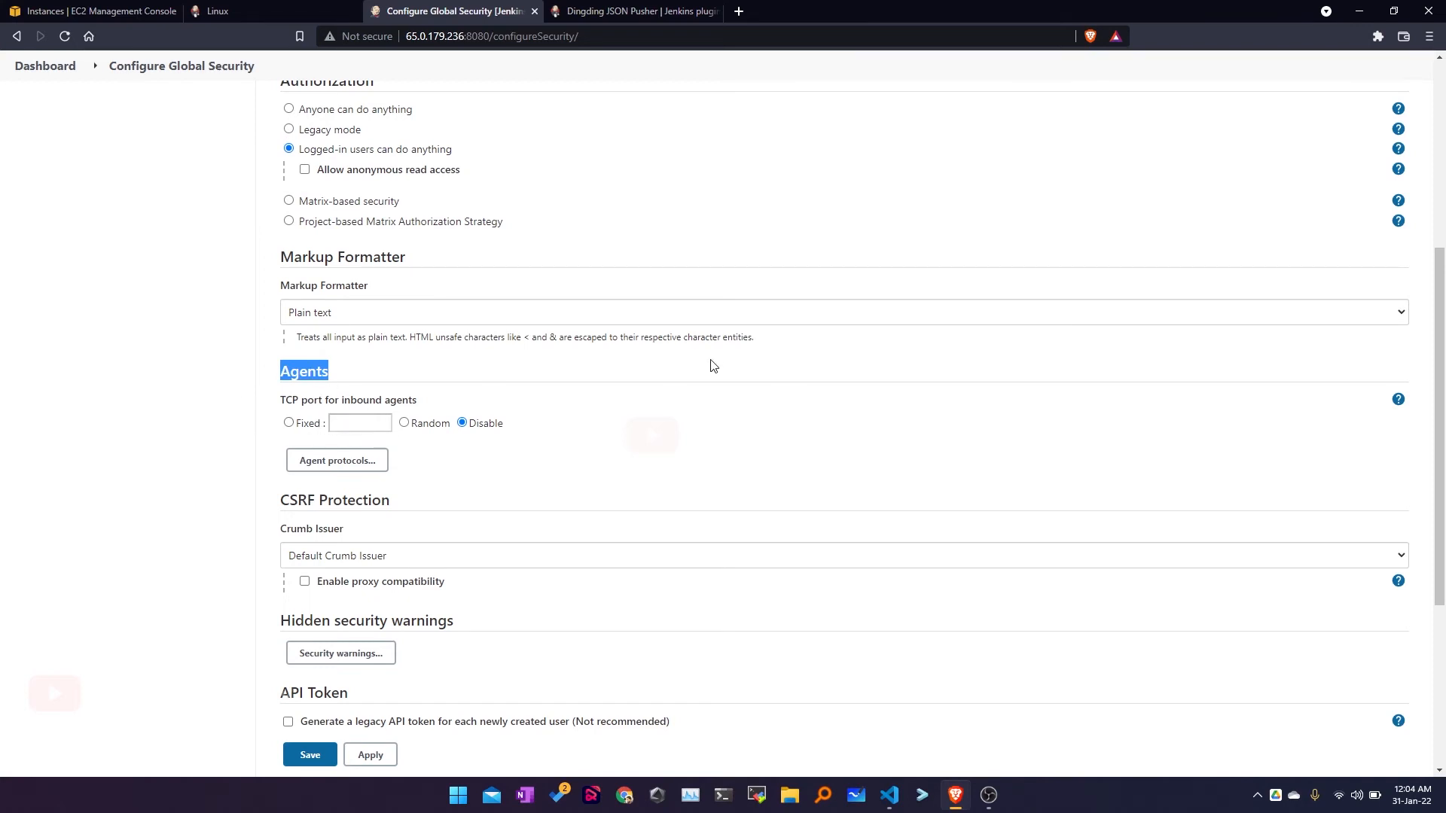
{"action": "scroll", "coordinate": [717, 362], "scroll_direction": "down", "scroll_amount": 3}
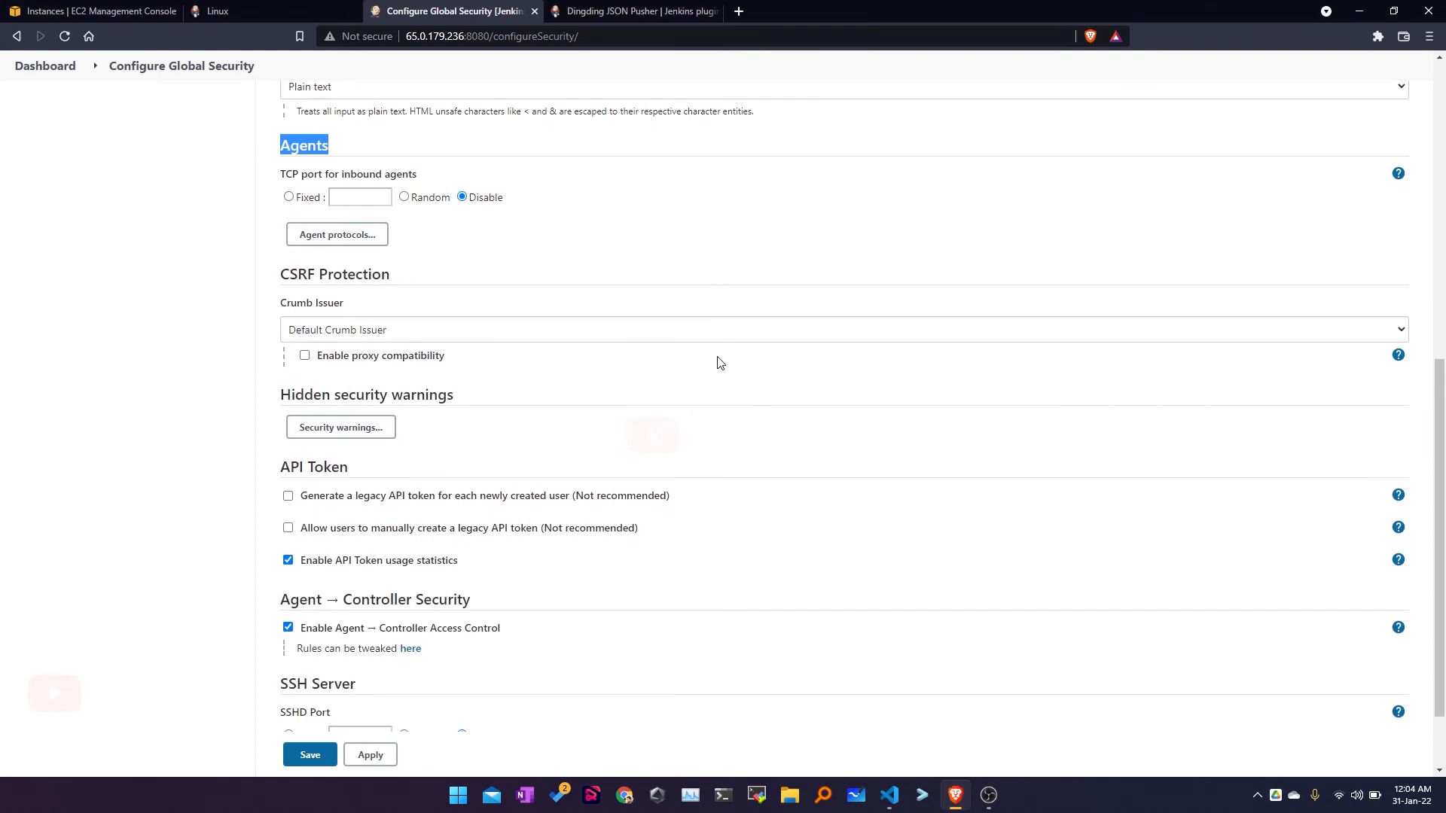
{"action": "scroll", "coordinate": [717, 363], "scroll_direction": "down", "scroll_amount": 2}
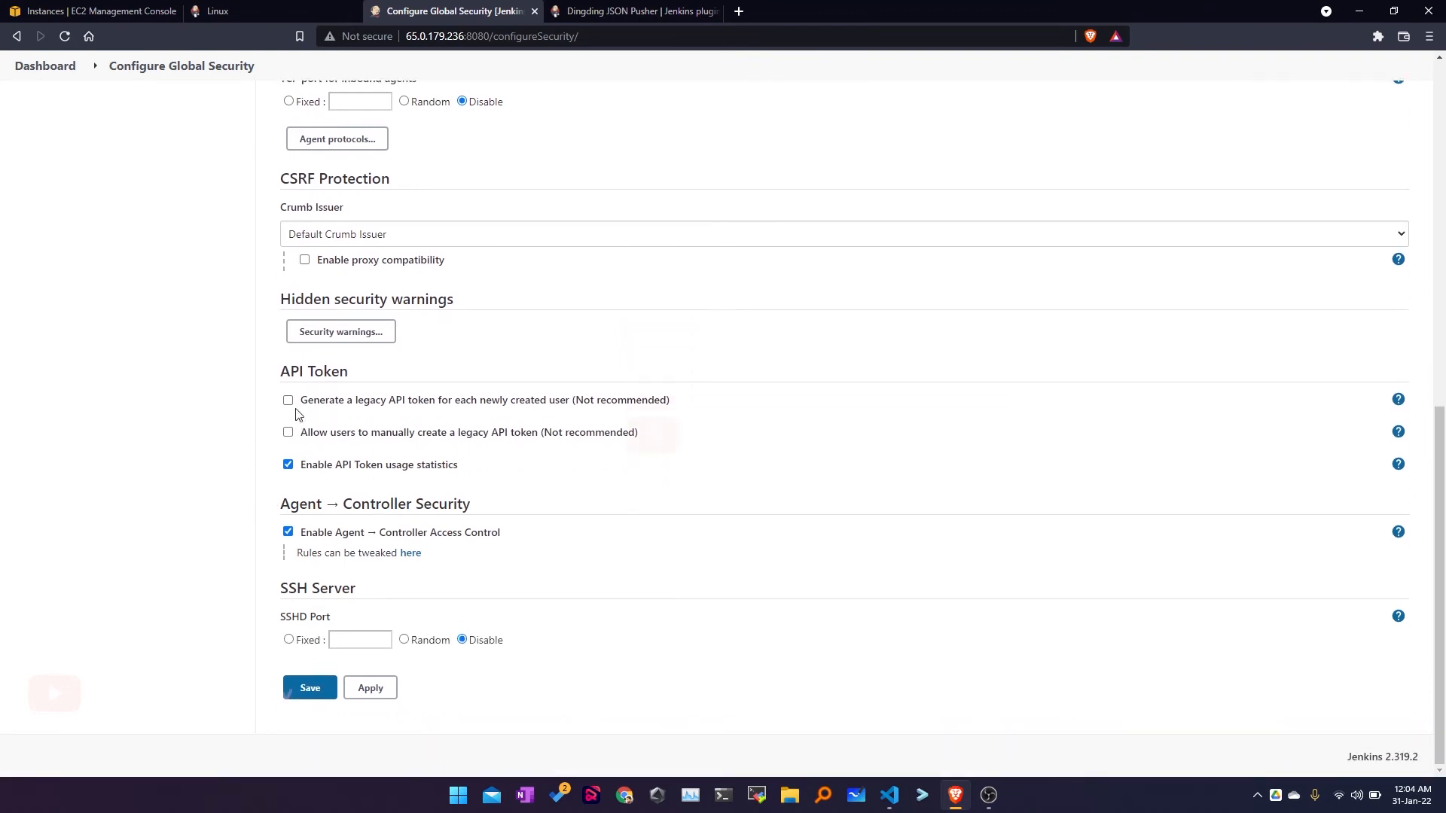
{"action": "left_click_drag", "start_coordinate": [307, 467], "coordinate": [500, 472]}
{"action": "left_click", "coordinate": [500, 472]}
{"action": "scroll", "coordinate": [213, 505], "scroll_direction": "up", "scroll_amount": 10}
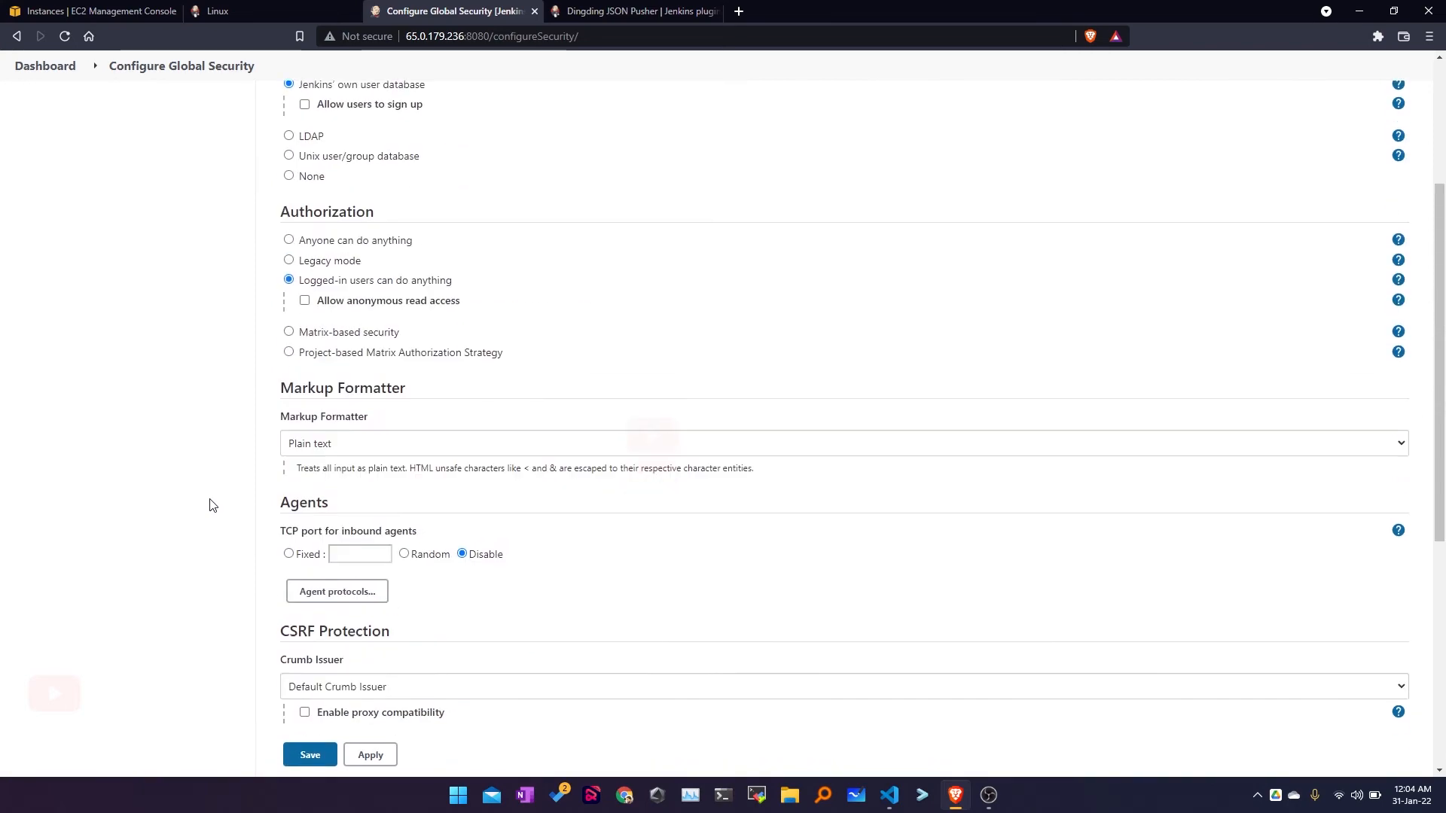
{"action": "scroll", "coordinate": [212, 505], "scroll_direction": "down", "scroll_amount": 3}
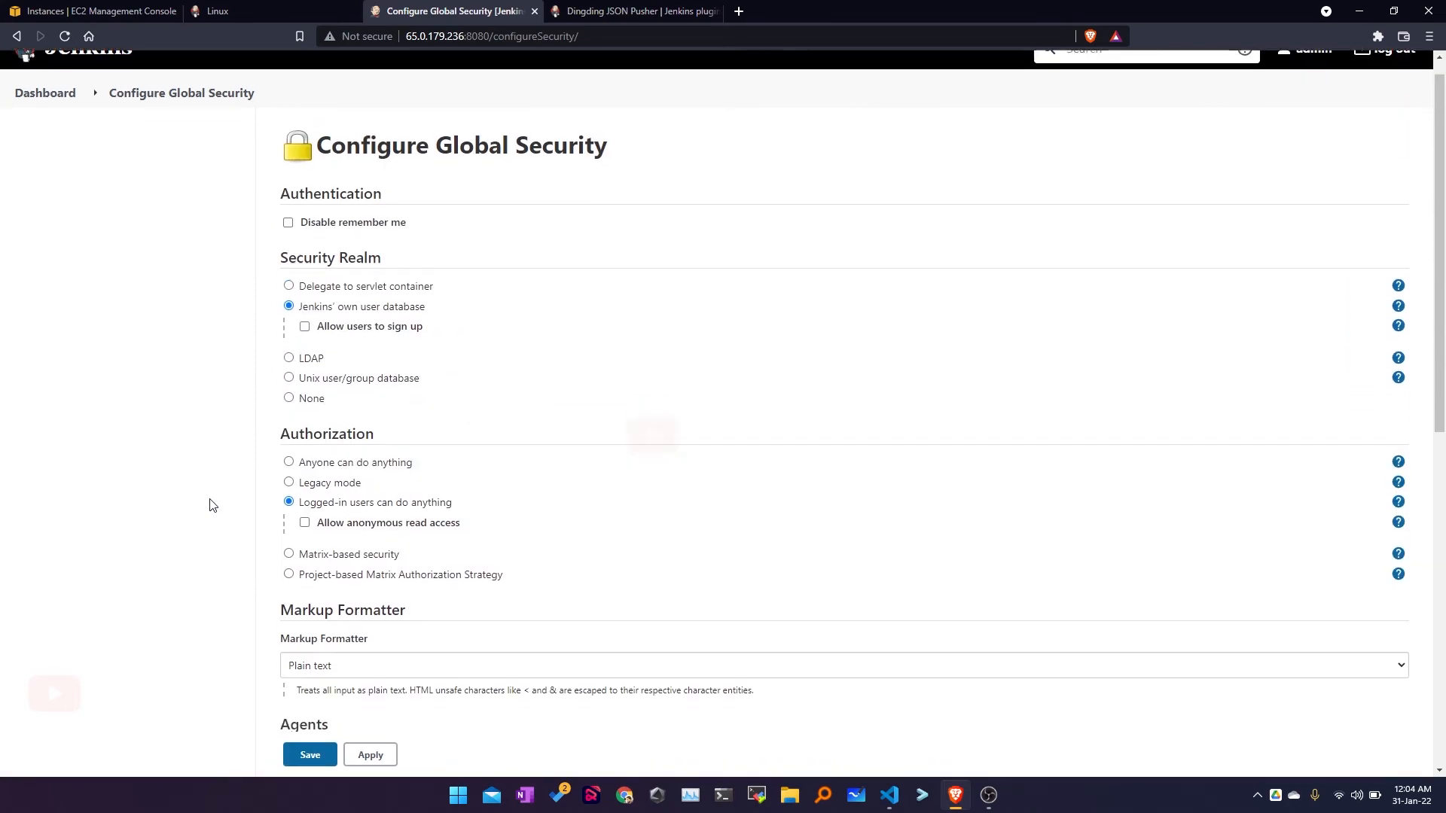
Step: Switch authorization to Matrix-based security, toggling Authenticated Users' Overall/Read on and off
{"action": "left_click", "coordinate": [289, 352]}
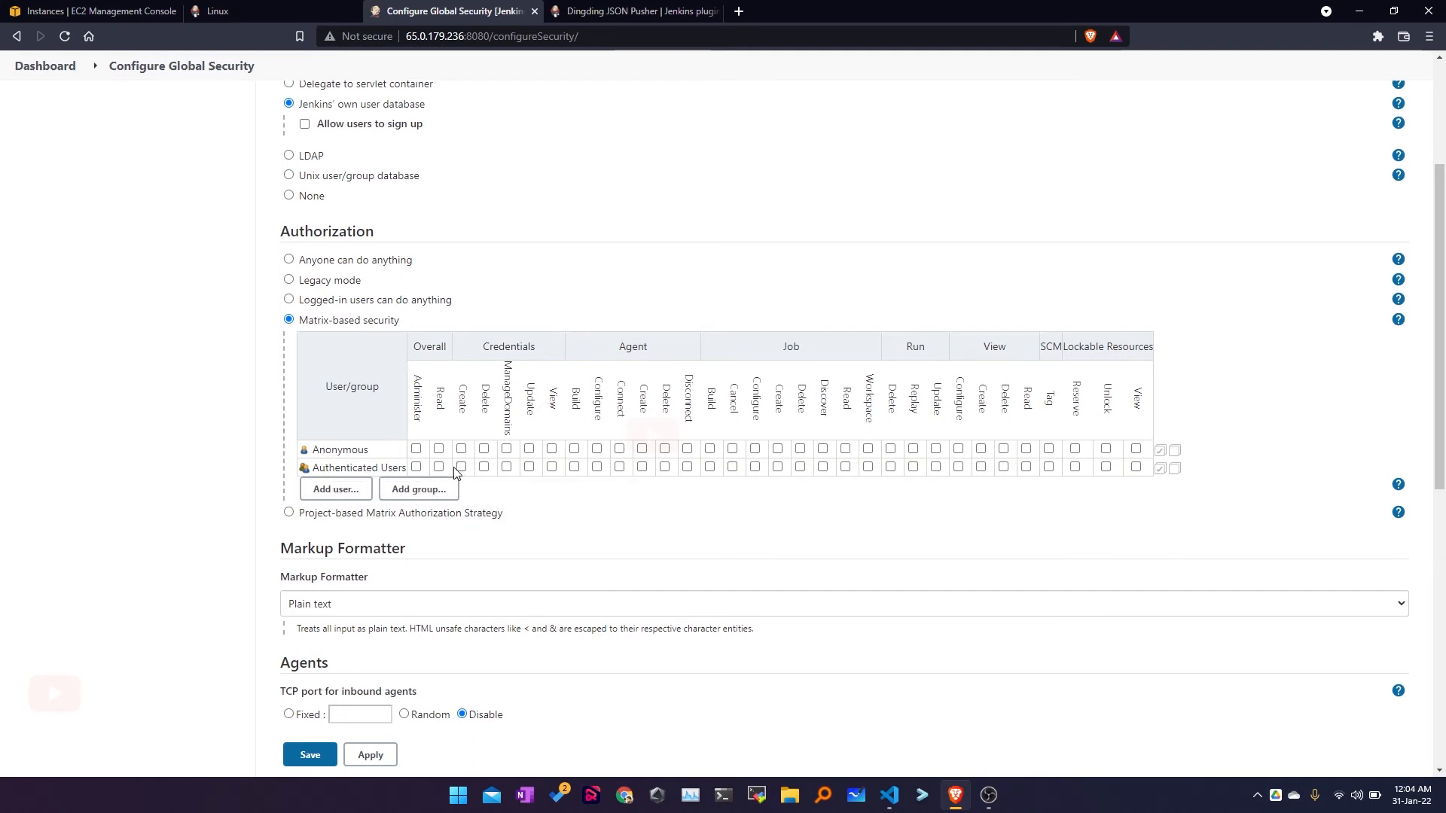
{"action": "left_click_drag", "start_coordinate": [319, 468], "coordinate": [410, 468]}
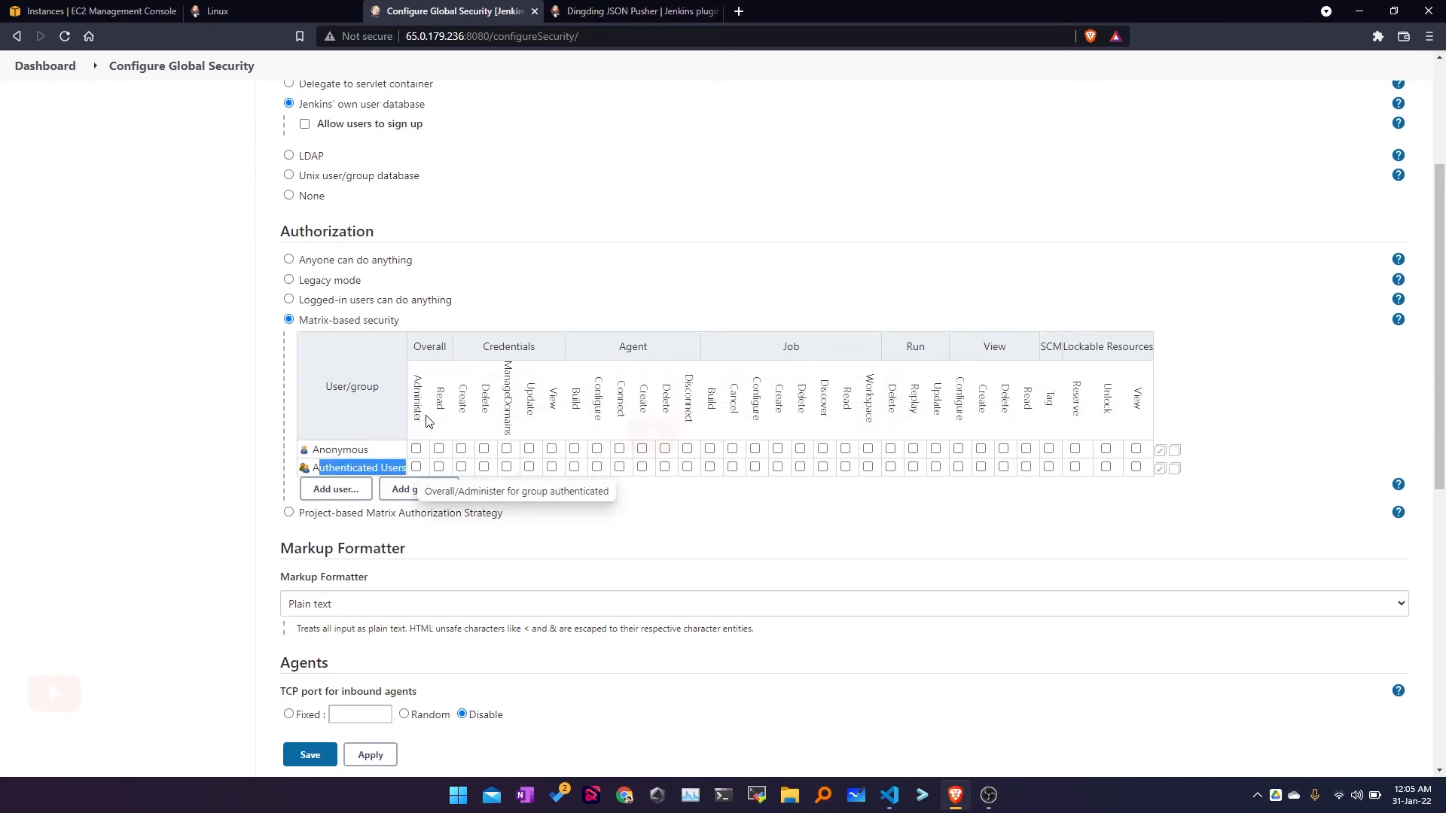
{"action": "left_click", "coordinate": [440, 467]}
{"action": "left_click", "coordinate": [440, 467]}
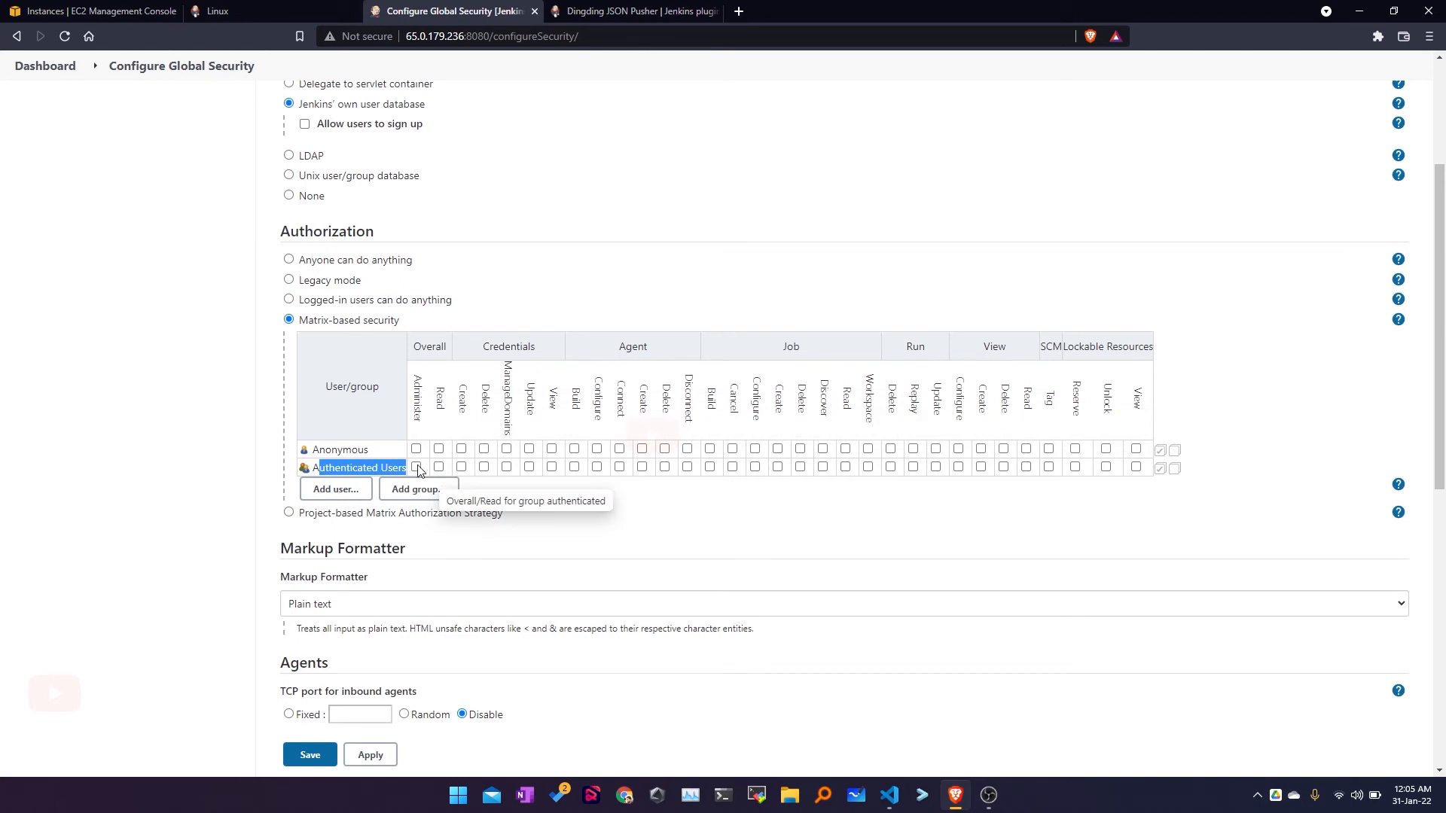
Step: Add user 'dev' to the permission matrix, then delete its 'User not found' row
{"action": "left_click", "coordinate": [338, 498]}
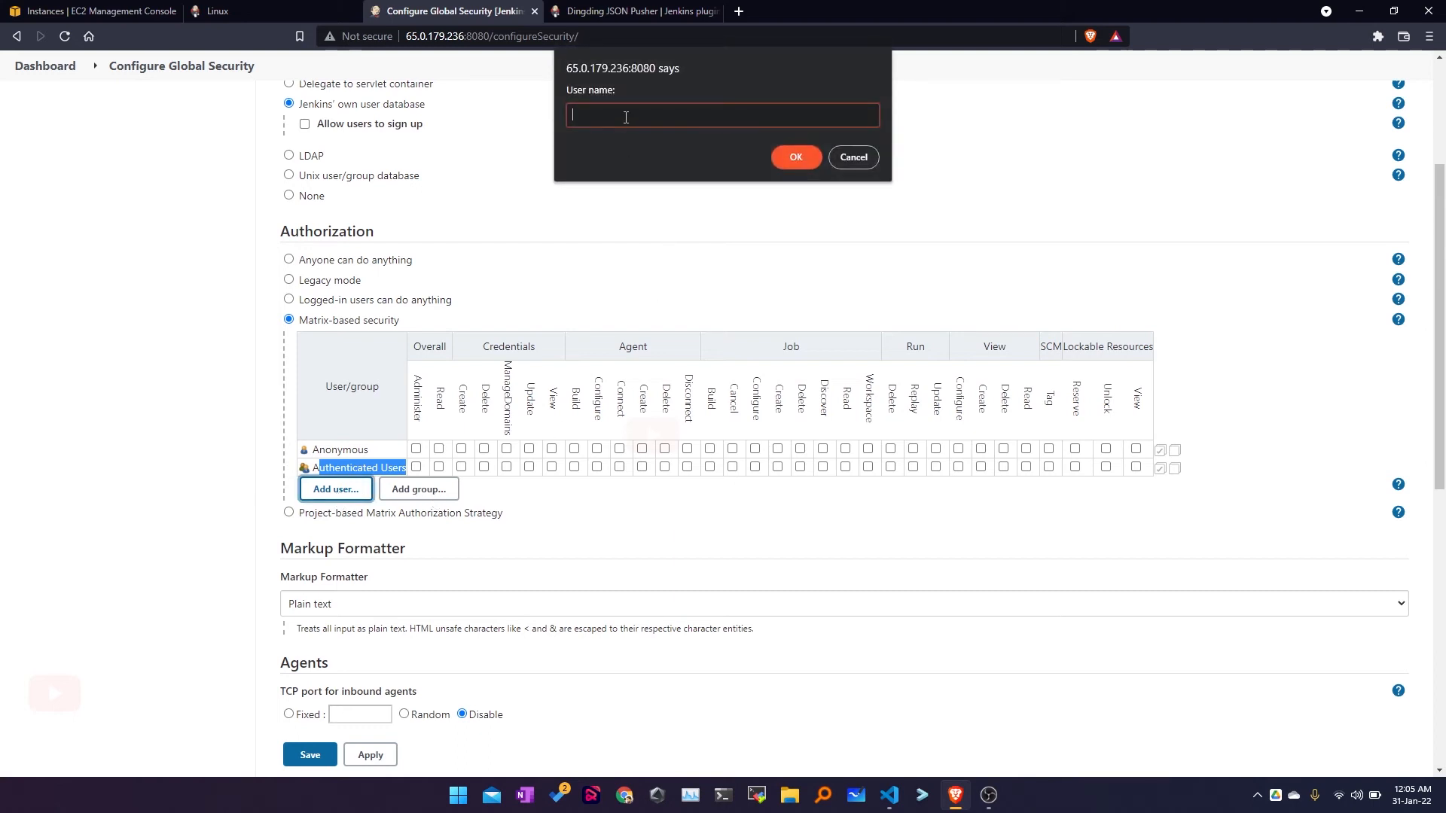
{"action": "type", "text": "dev"}
{"action": "left_click", "coordinate": [786, 156]}
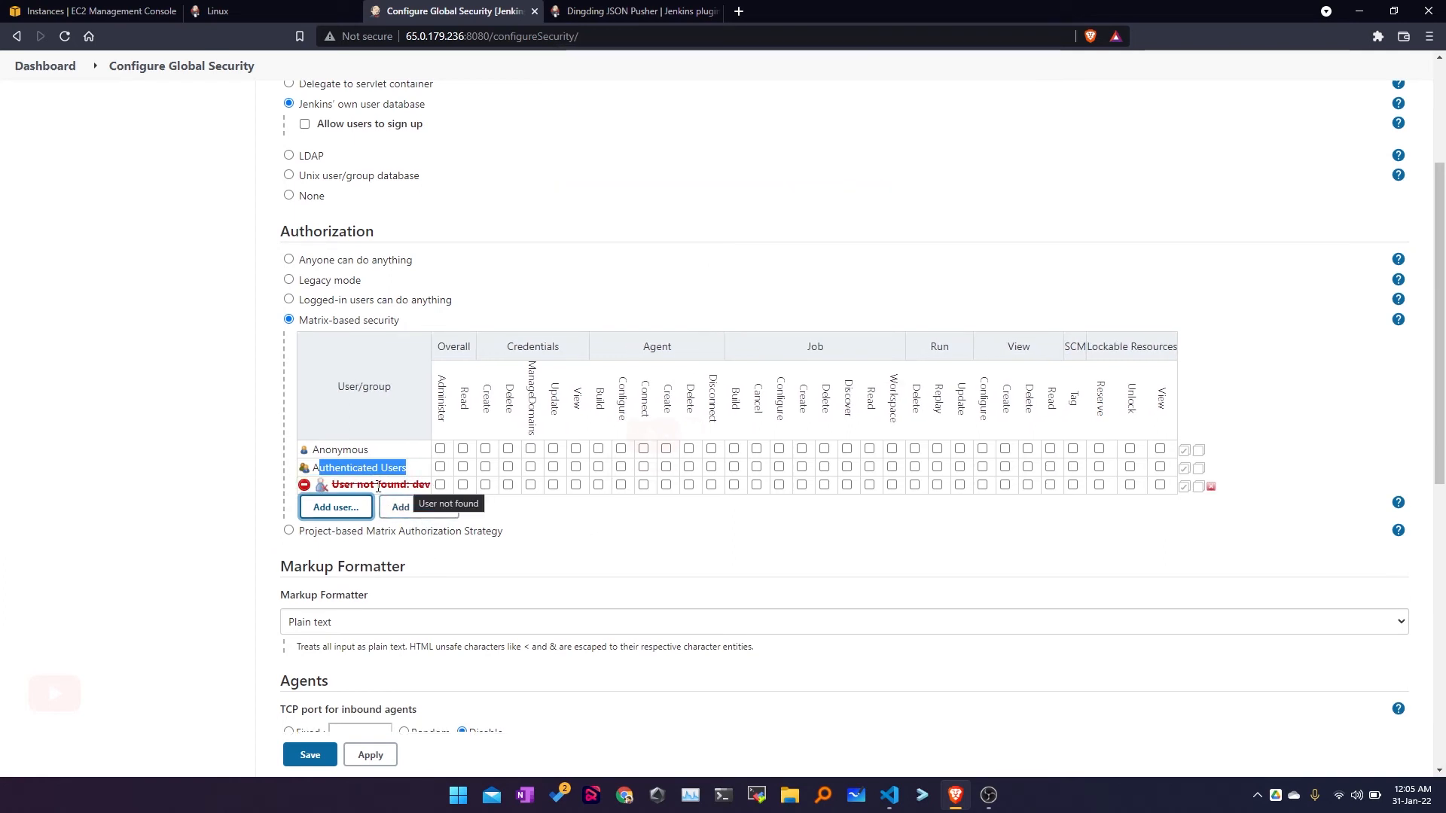
{"action": "left_click", "coordinate": [305, 486]}
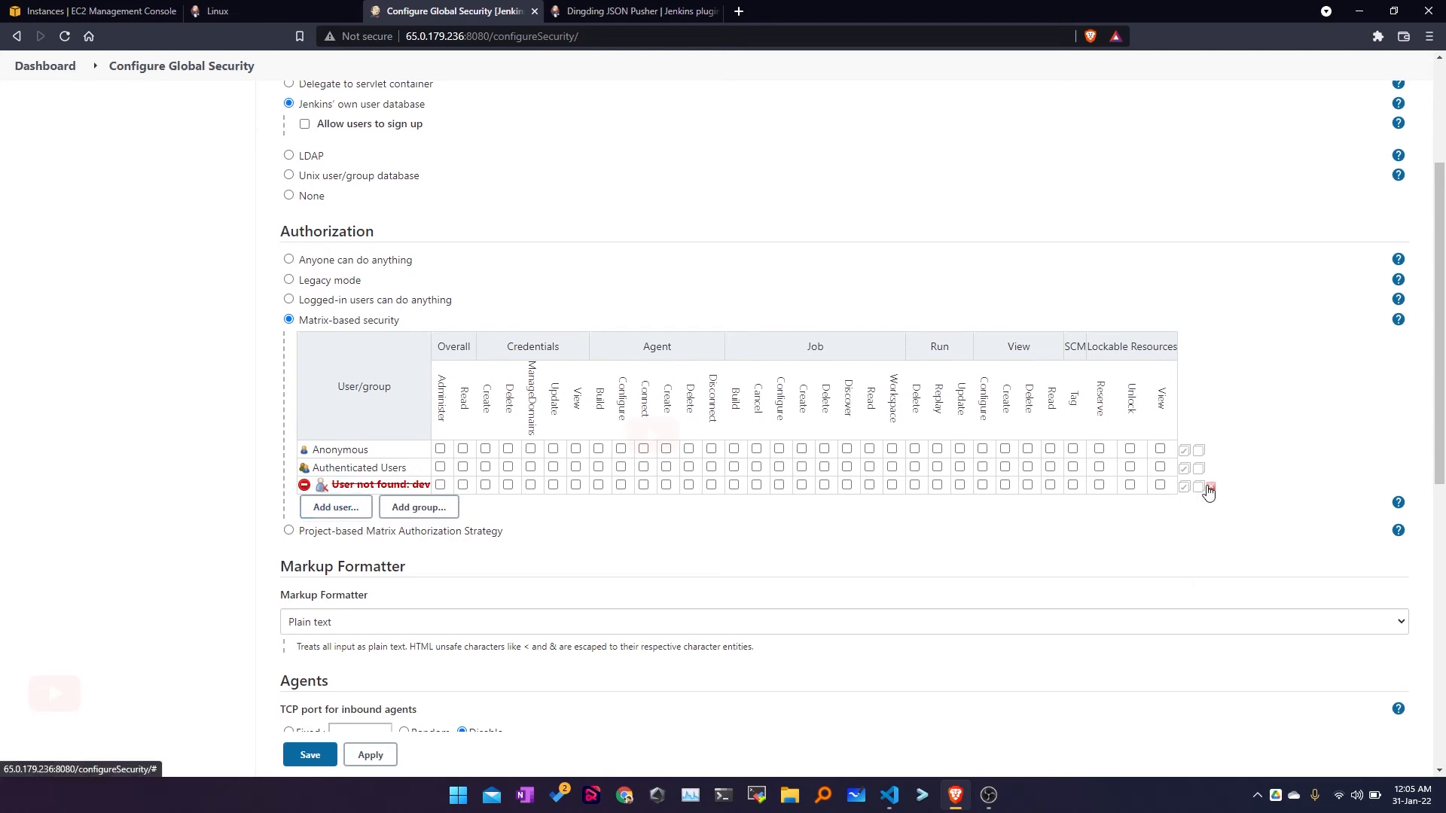
{"action": "left_click", "coordinate": [1209, 489]}
{"action": "scroll", "coordinate": [452, 543], "scroll_direction": "up", "scroll_amount": 3}
Step: Discard the unsaved security changes by leaving for the Dashboard, then open Manage Jenkins
{"action": "scroll", "coordinate": [451, 542], "scroll_direction": "down", "scroll_amount": 6}
{"action": "scroll", "coordinate": [452, 543], "scroll_direction": "up", "scroll_amount": 6}
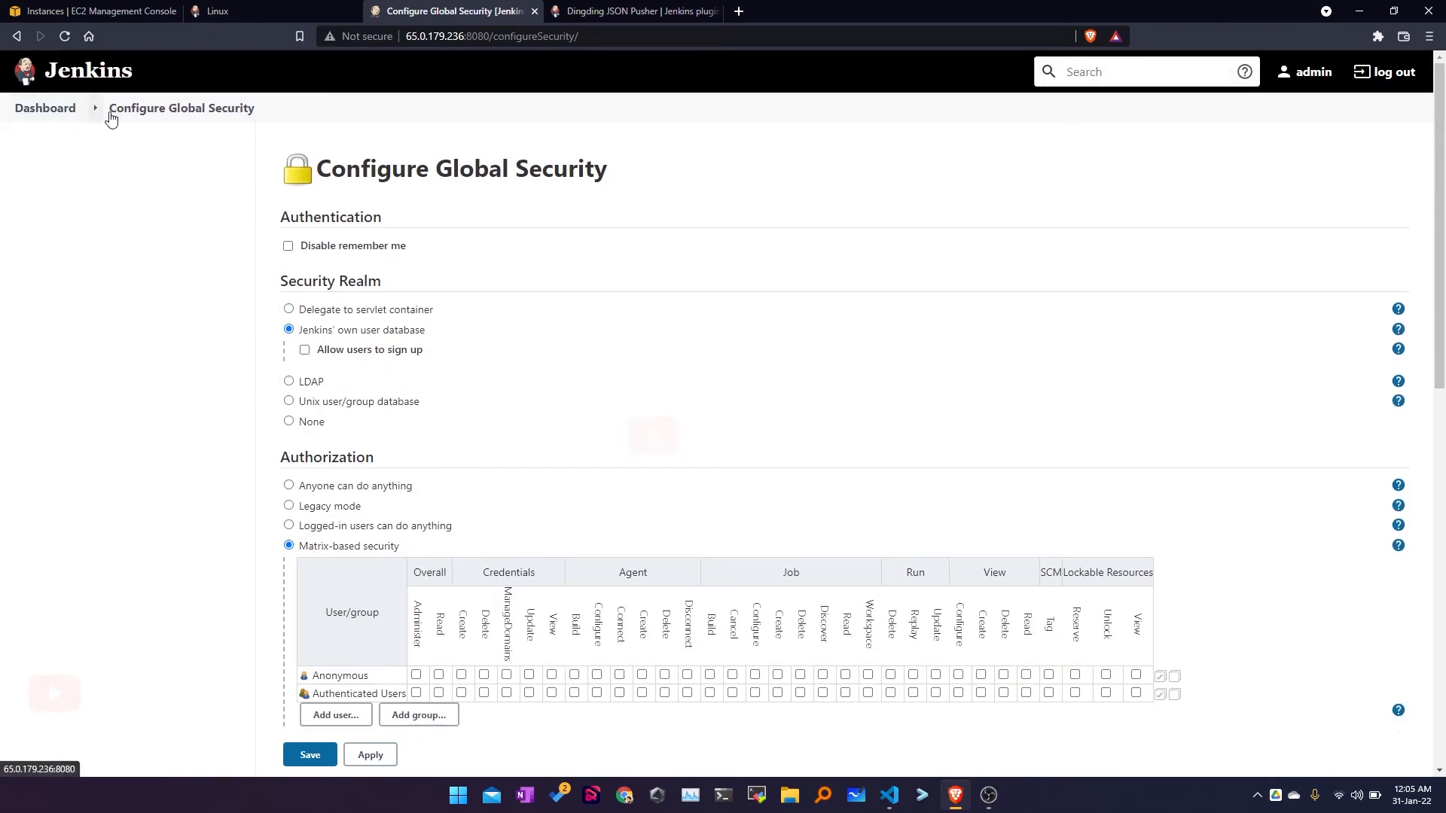
{"action": "left_click", "coordinate": [46, 113]}
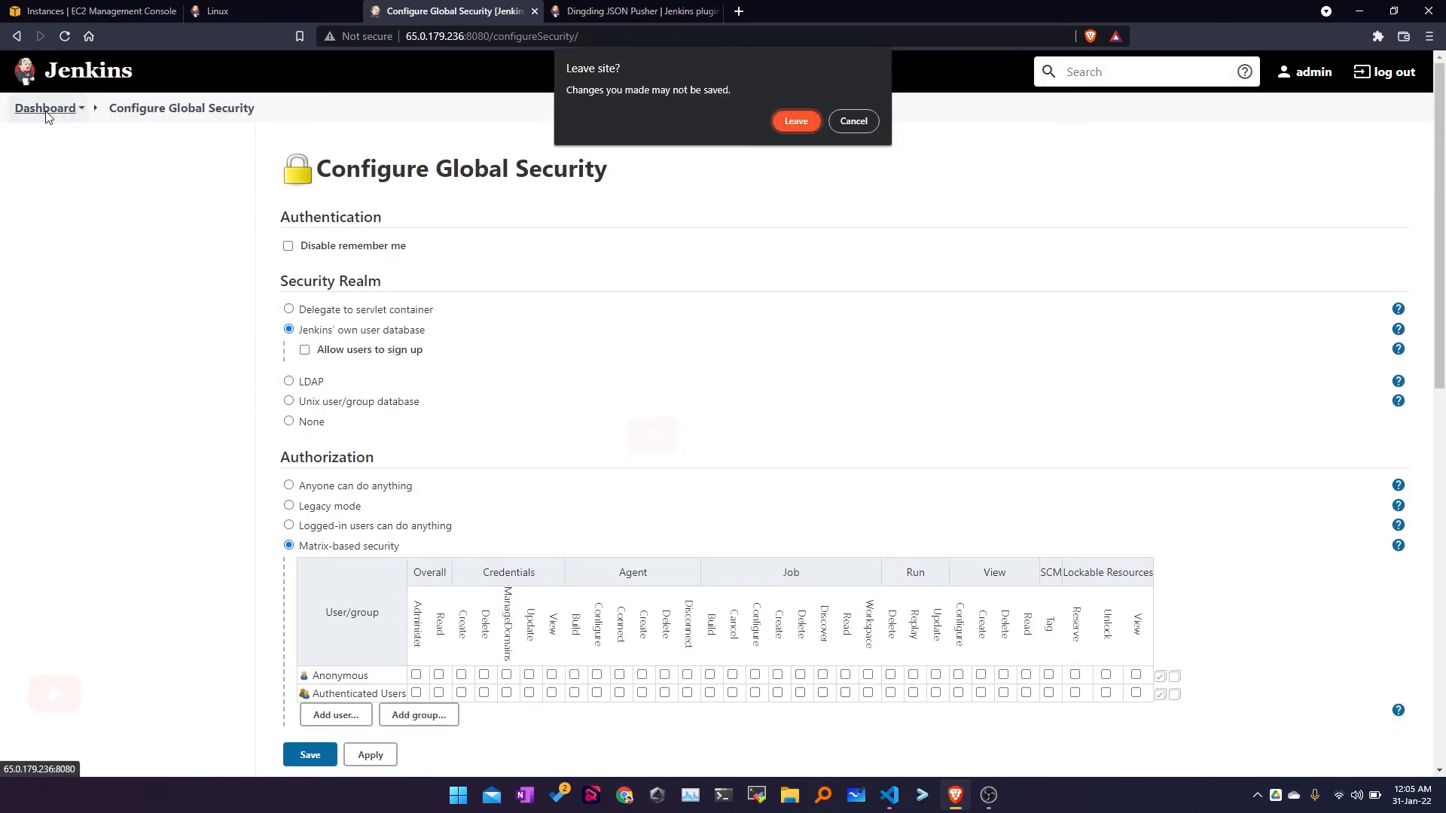
{"action": "left_click", "coordinate": [797, 122]}
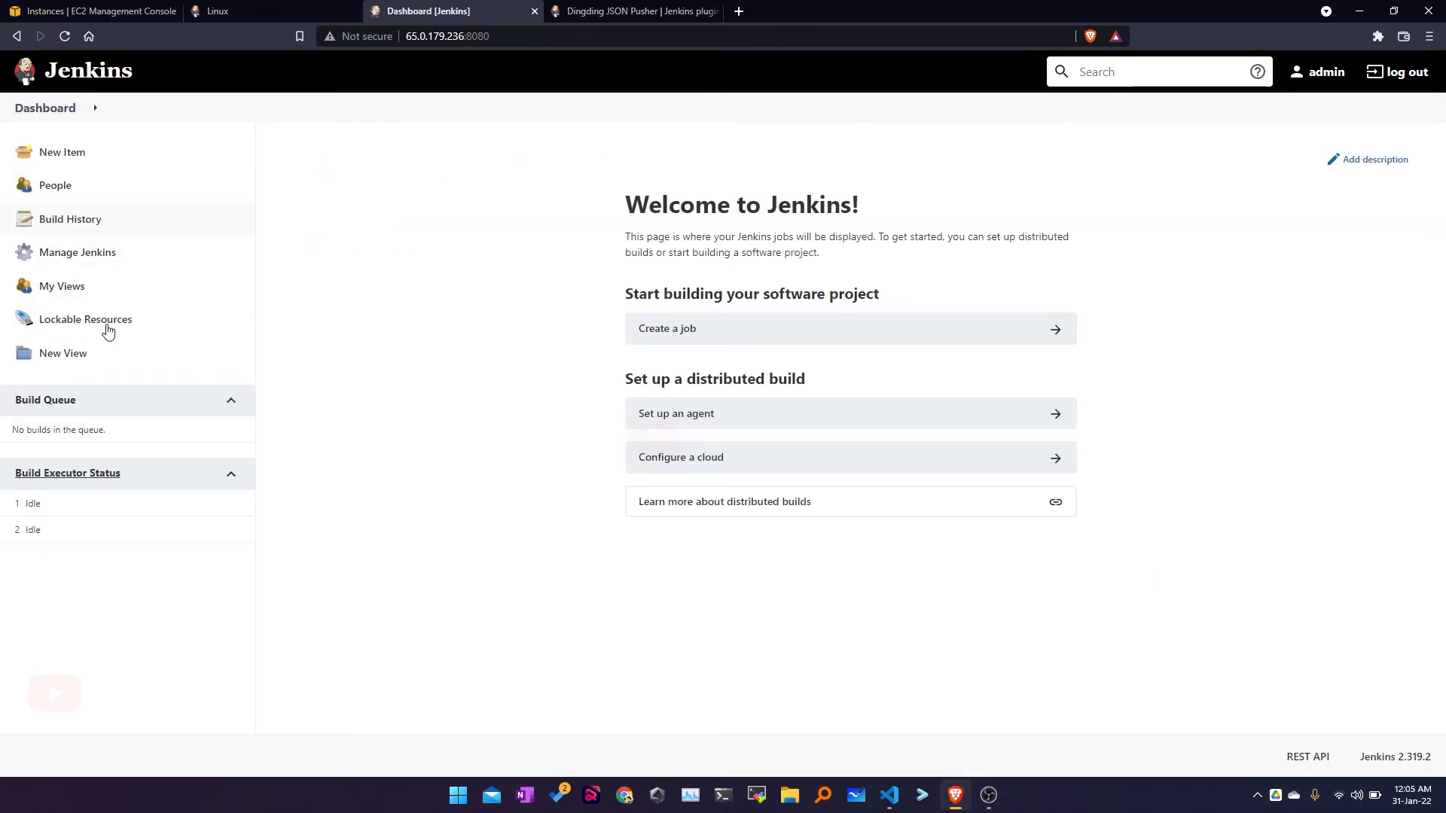
{"action": "left_click", "coordinate": [93, 253]}
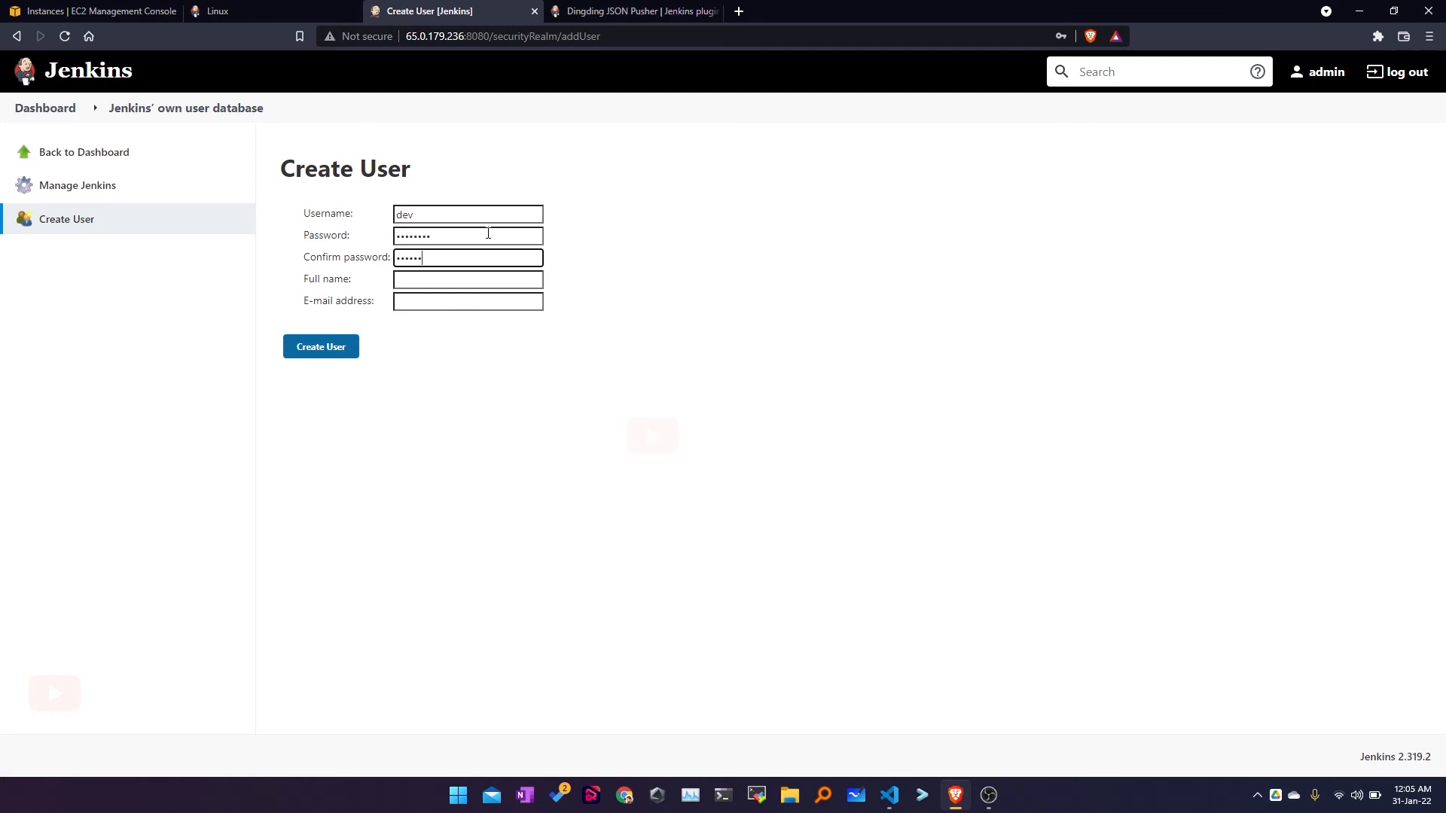
Step: Create user 'dev' with a password, full name dev and an e-mail address, then return to Manage Jenkins
{"action": "type", "text": "34"}
{"action": "key", "text": "Tab"}
{"action": "type", "text": "dev"}
{"action": "key", "text": "Tab"}
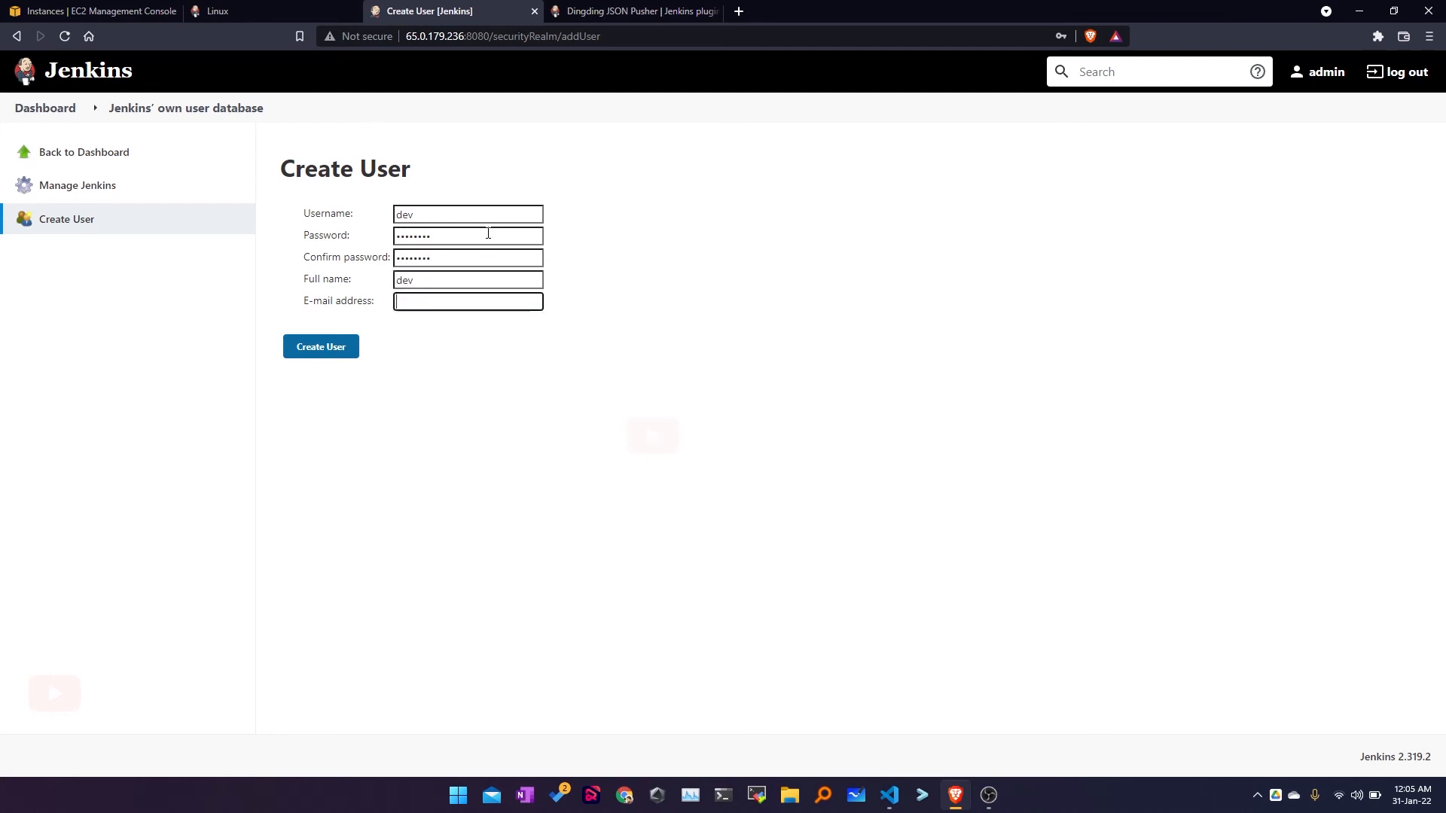
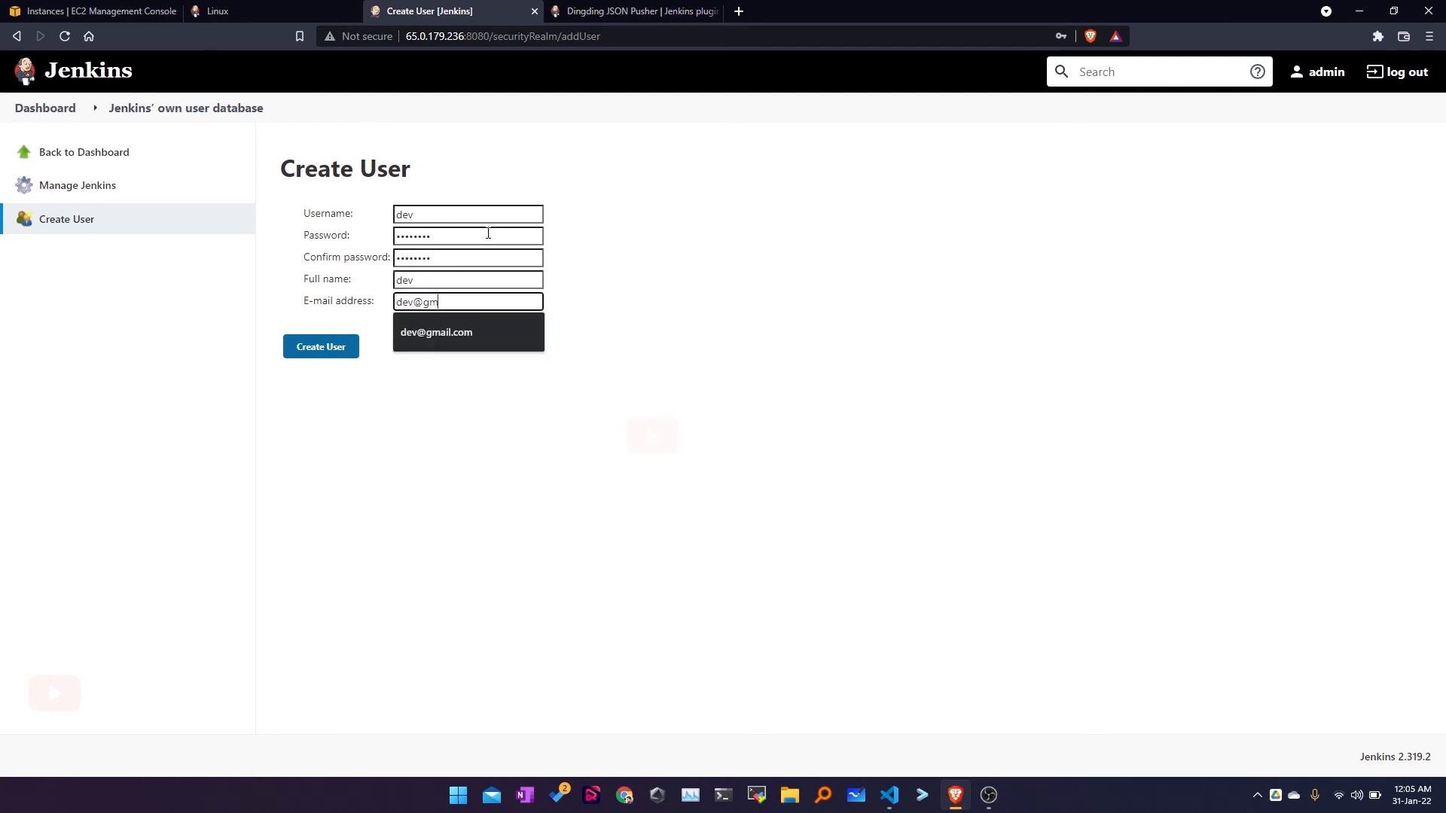
{"action": "left_click", "coordinate": [436, 332]}
{"action": "left_click", "coordinate": [321, 347]}
{"action": "left_click", "coordinate": [58, 186]}
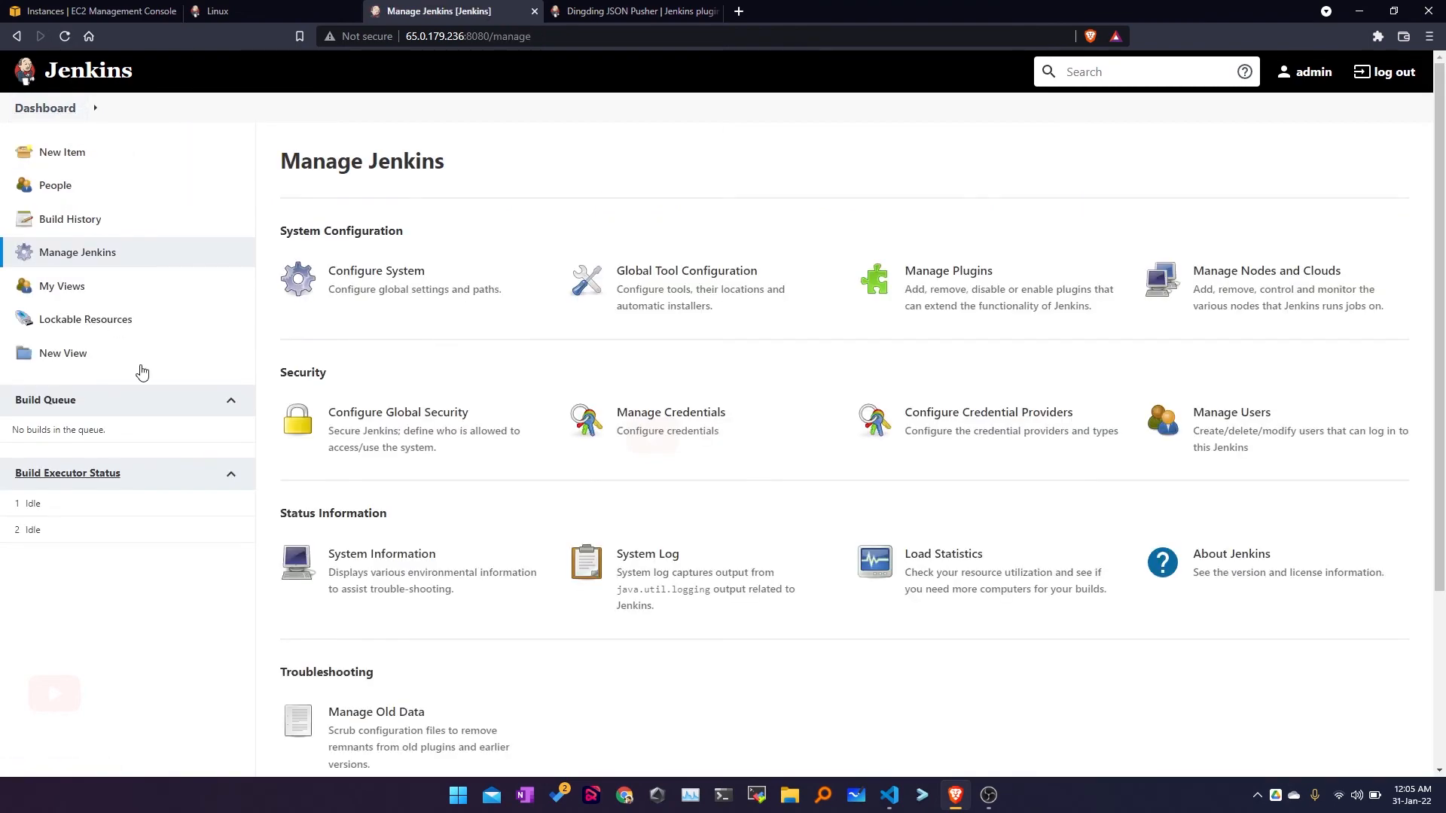
Step: In Configure Global Security, choose Matrix-based security and toggle dev's Overall/Read permission
{"action": "left_click", "coordinate": [370, 419]}
{"action": "scroll", "coordinate": [371, 419], "scroll_direction": "down", "scroll_amount": 10}
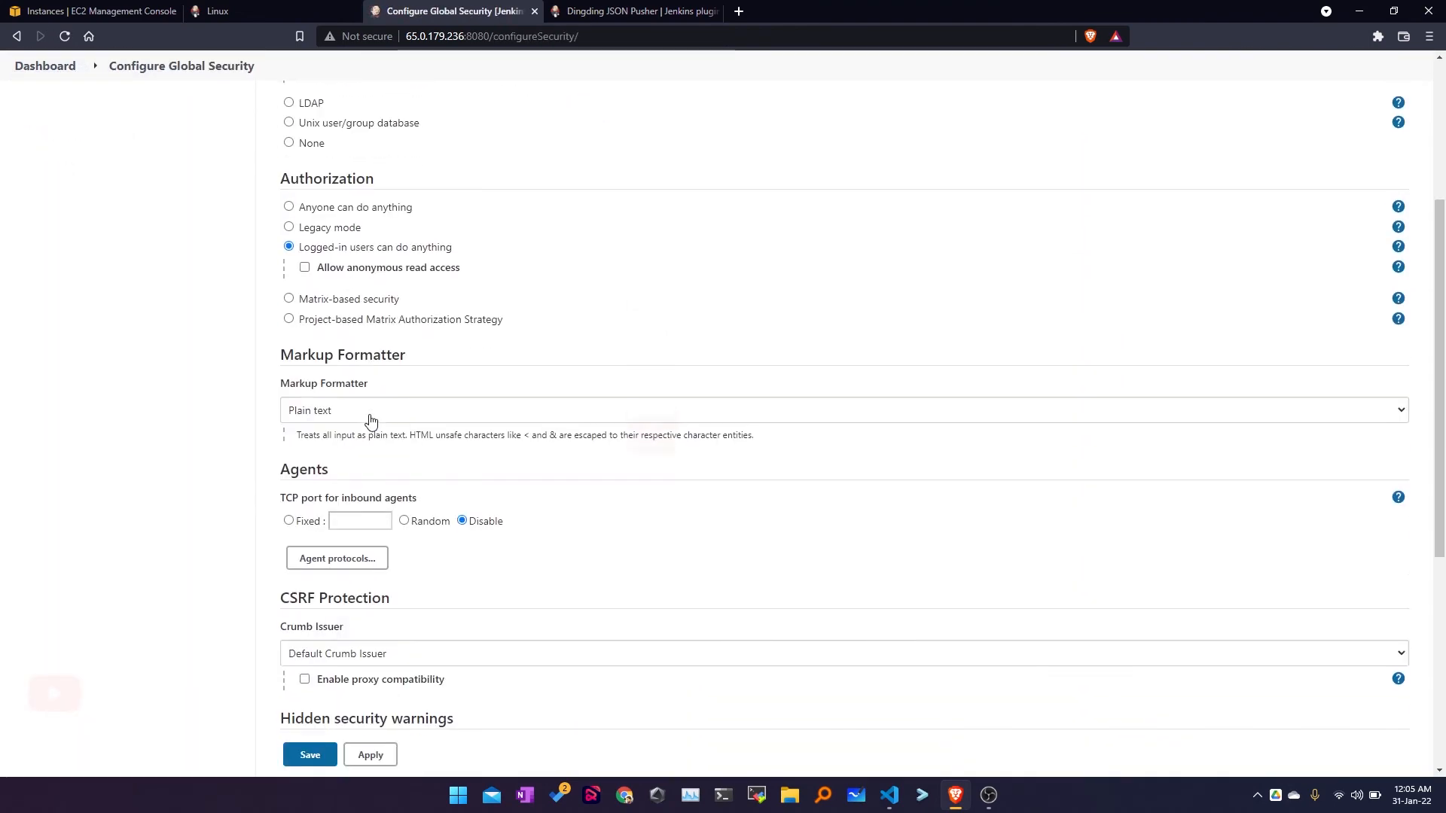
{"action": "left_click", "coordinate": [289, 201]}
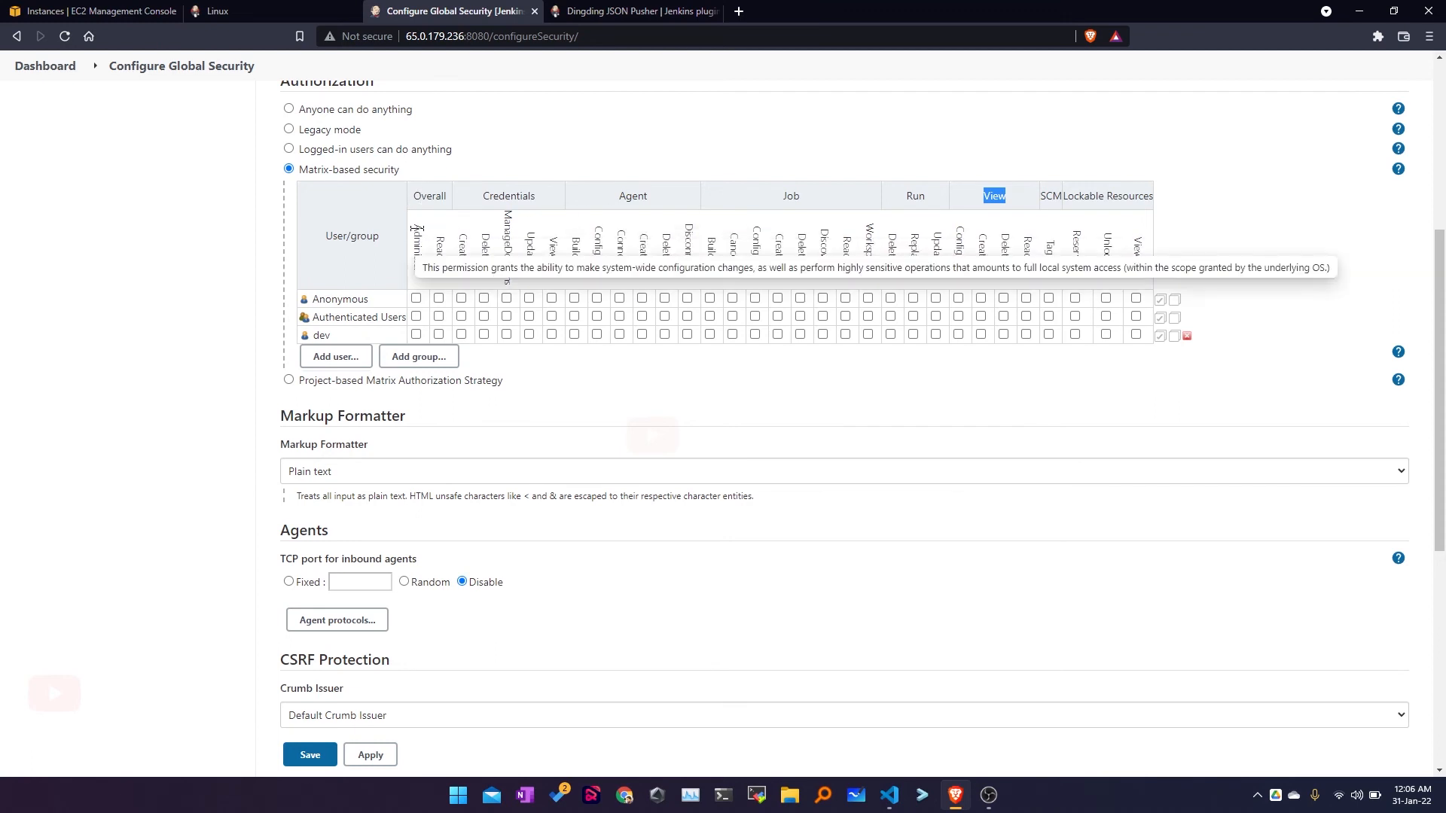
{"action": "left_click", "coordinate": [439, 334]}
{"action": "left_click", "coordinate": [439, 335]}
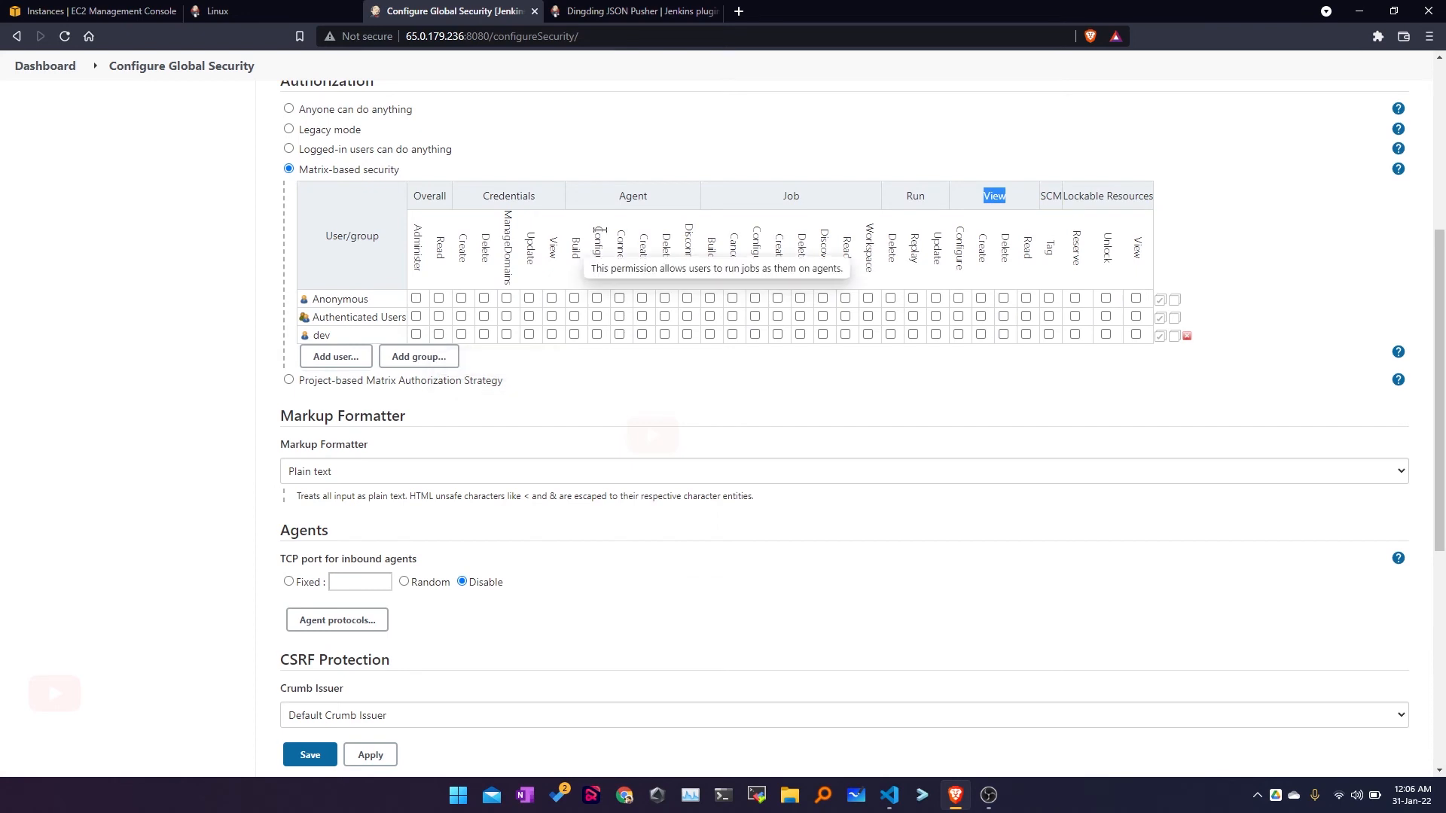
Step: Toggle dev's Job/Read and Run/Replay permissions, then grant dev Administer
{"action": "double_click", "coordinate": [787, 198]}
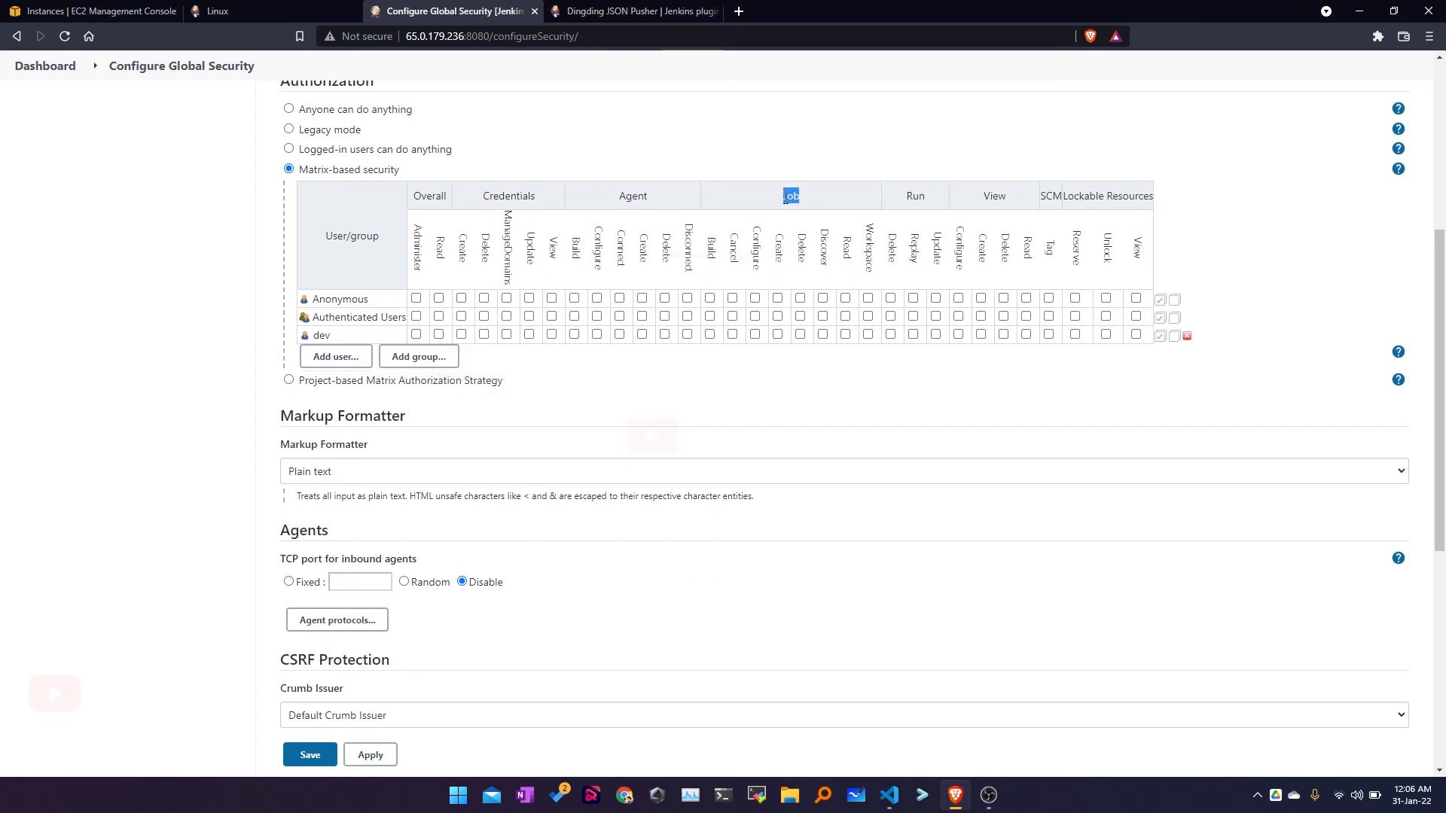
{"action": "left_click", "coordinate": [845, 335]}
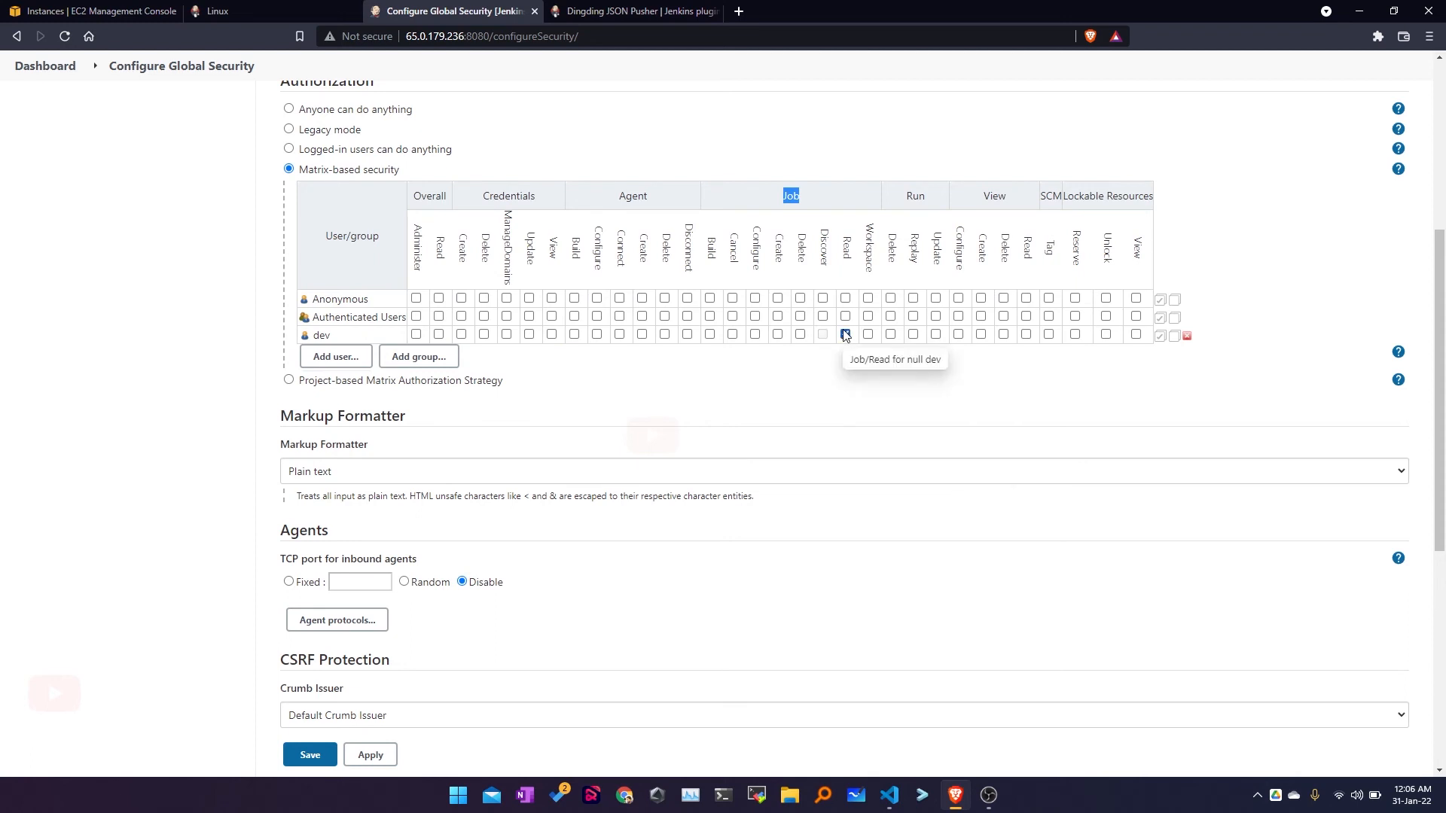
{"action": "left_click", "coordinate": [846, 335]}
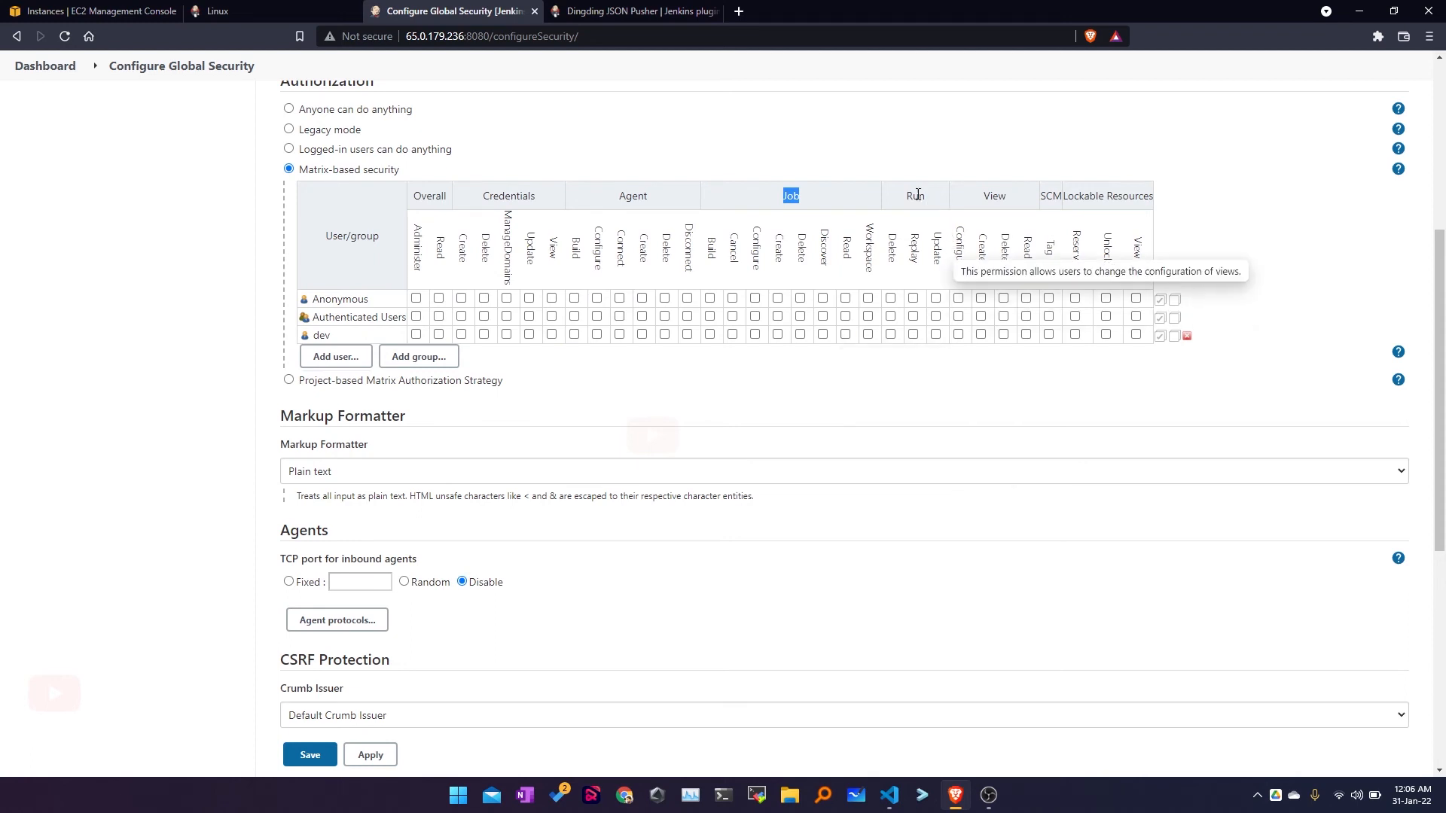
{"action": "left_click", "coordinate": [913, 334]}
{"action": "left_click", "coordinate": [914, 334]}
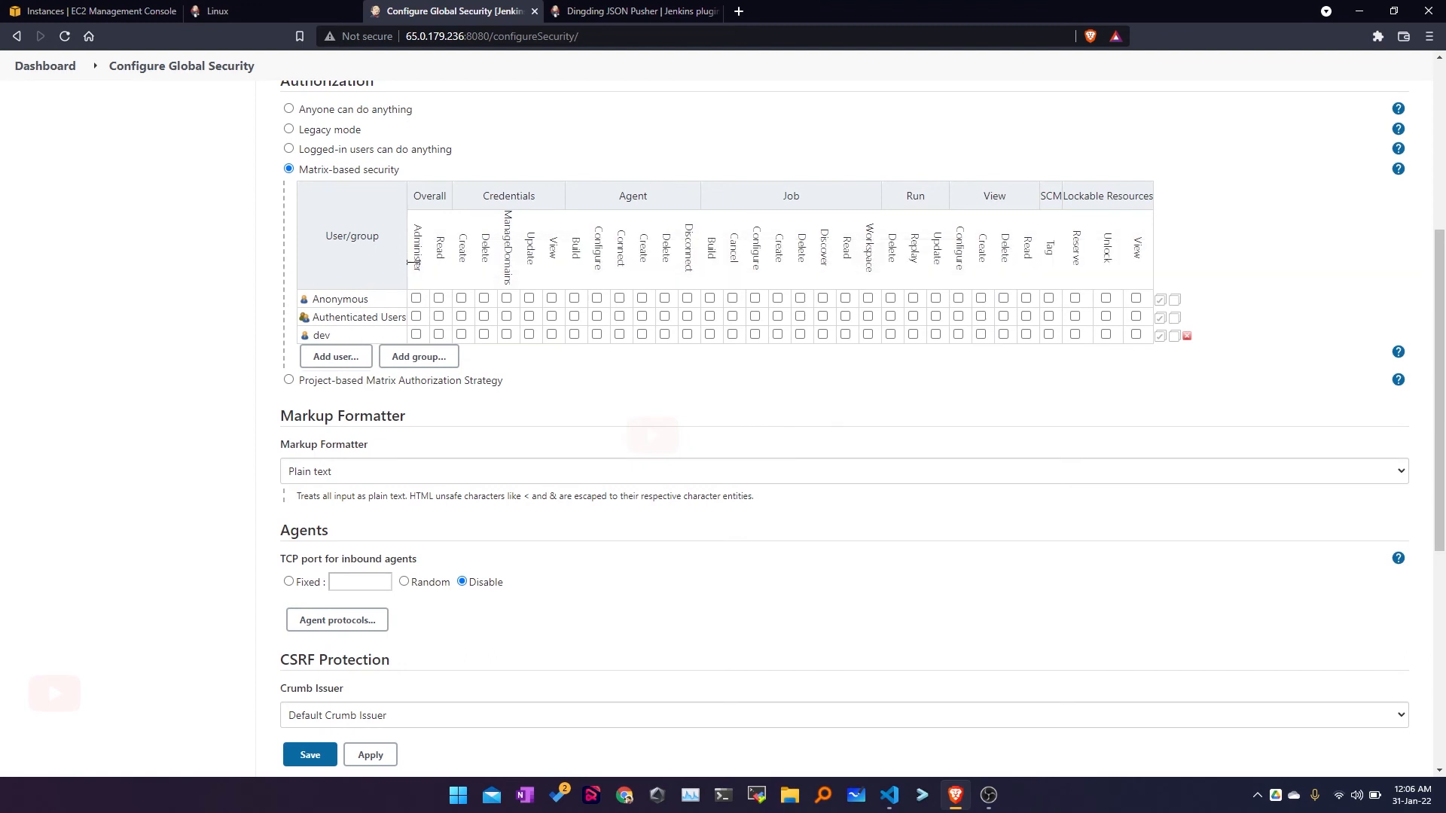
{"action": "left_click", "coordinate": [415, 336]}
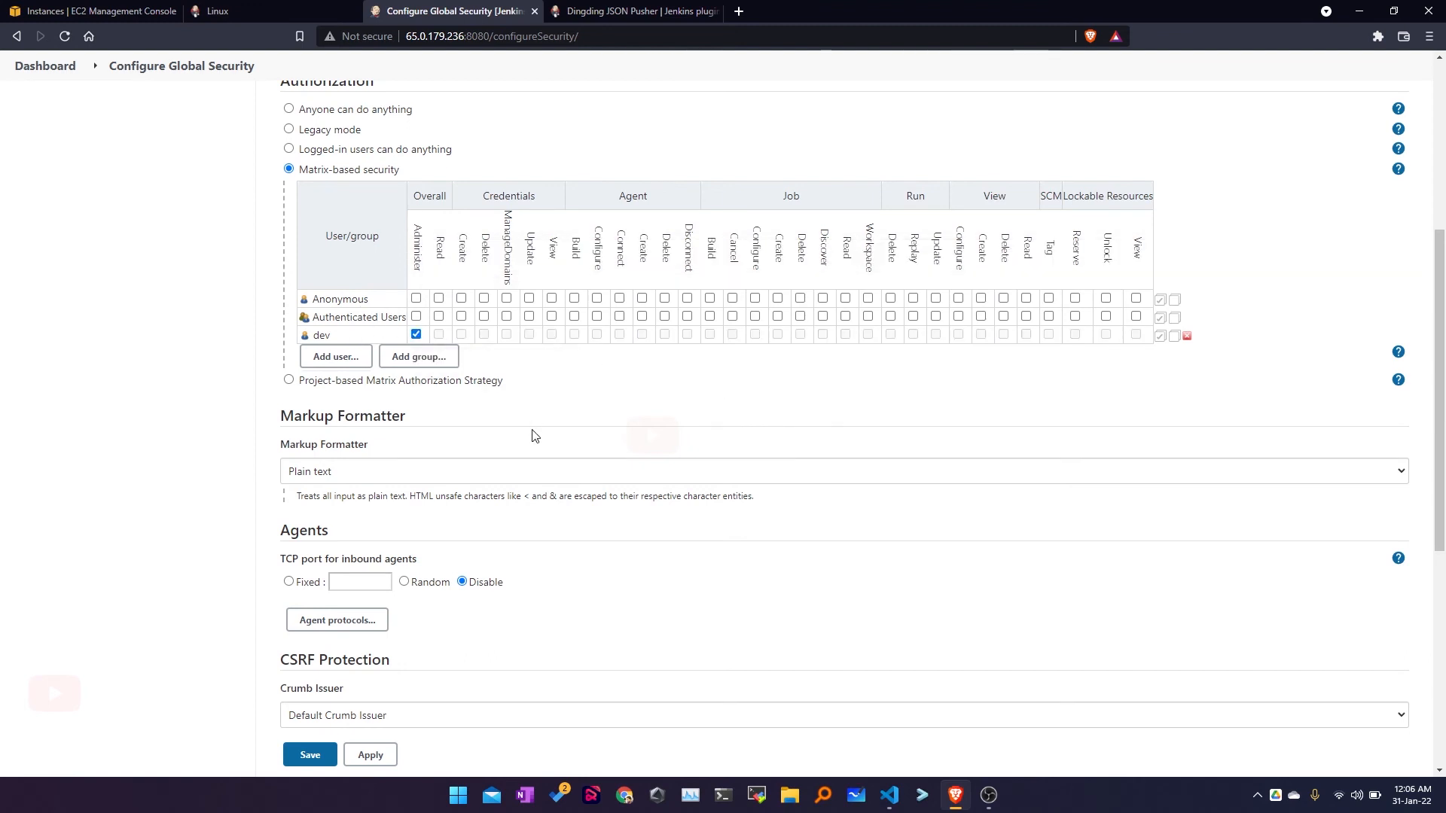
Step: Switch authorization to 'Logged-in users can do anything' and save
{"action": "scroll", "coordinate": [532, 435], "scroll_direction": "up", "scroll_amount": 2}
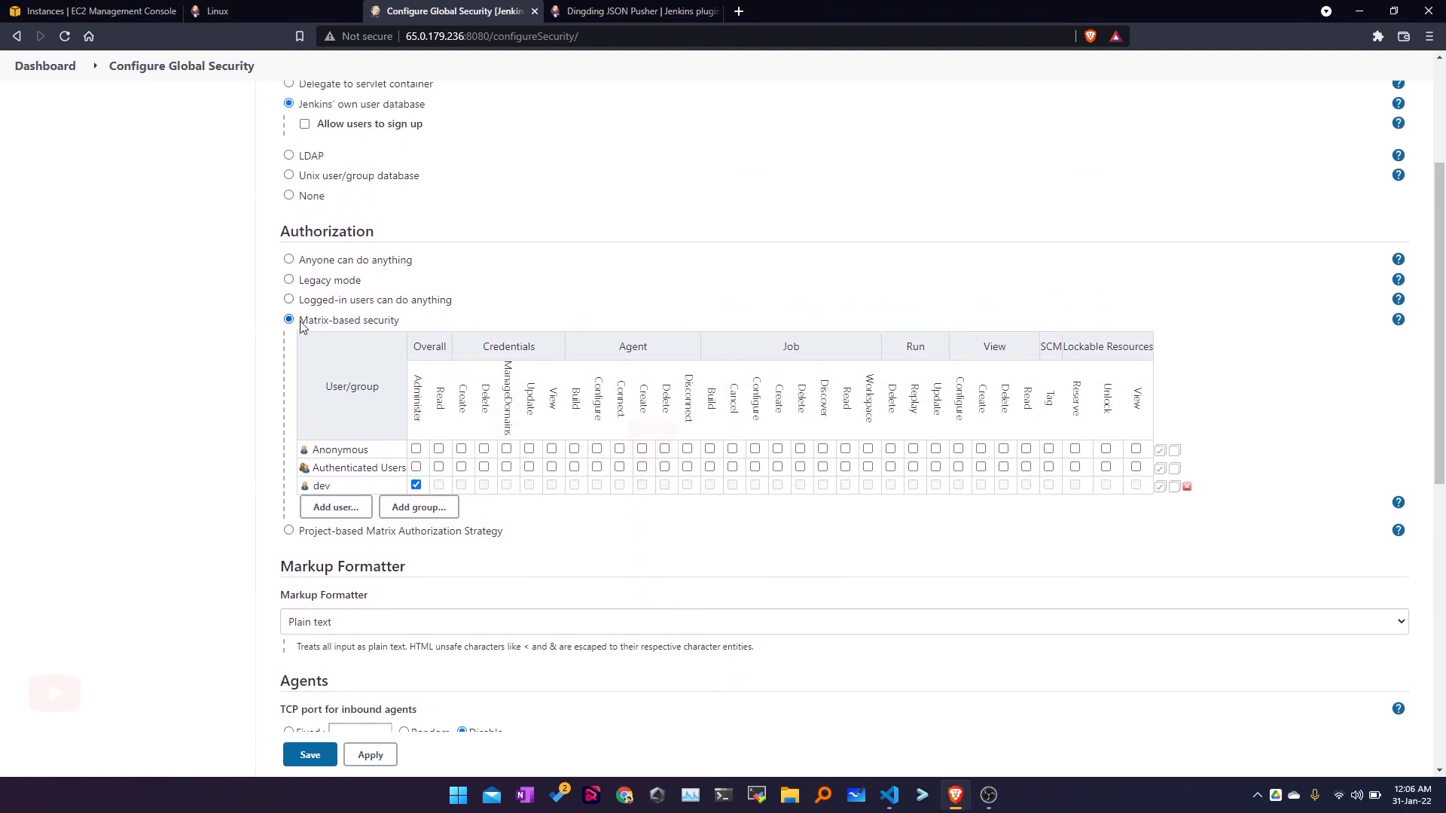
{"action": "left_click", "coordinate": [289, 300]}
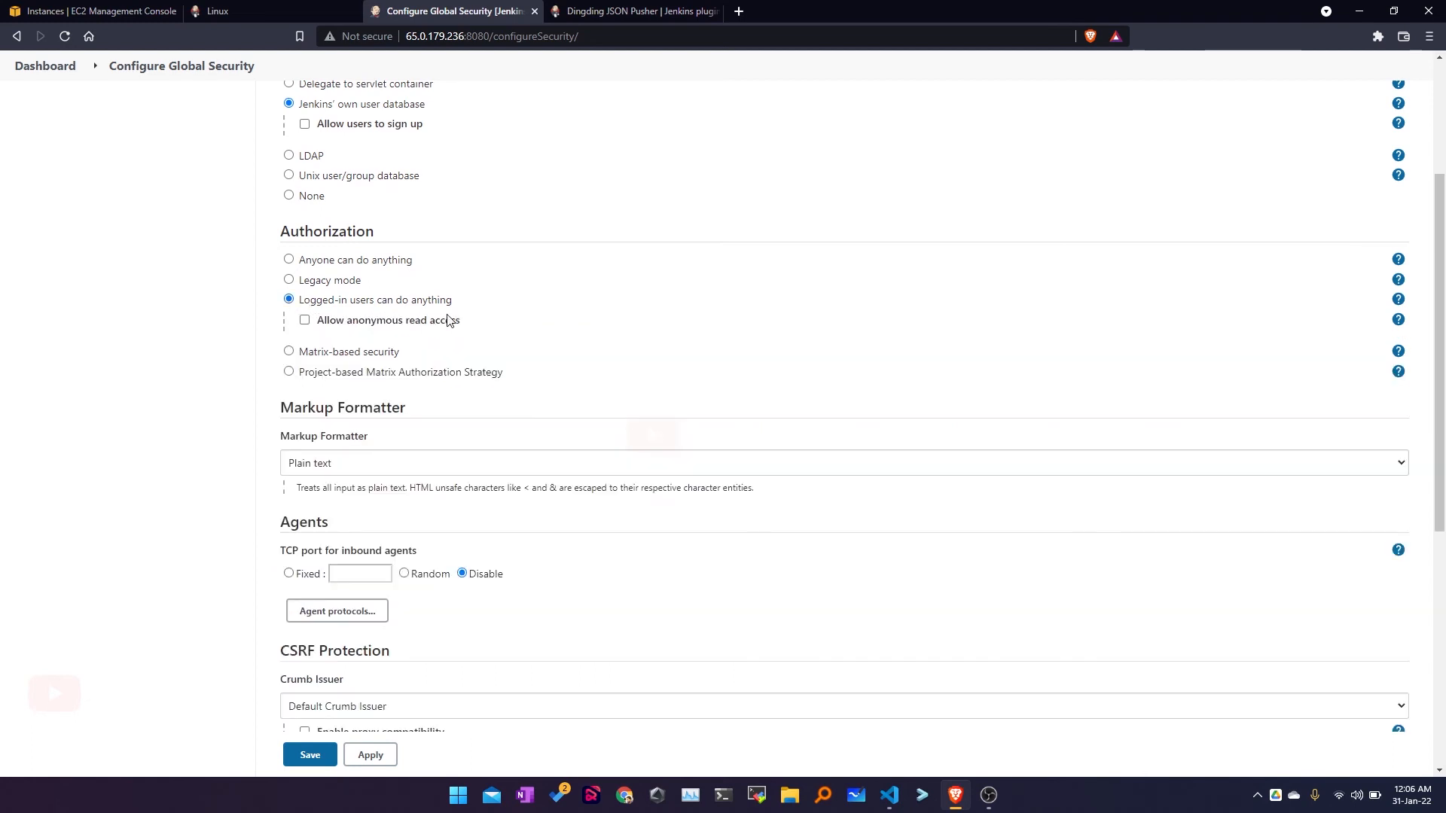
{"action": "left_click", "coordinate": [308, 756]}
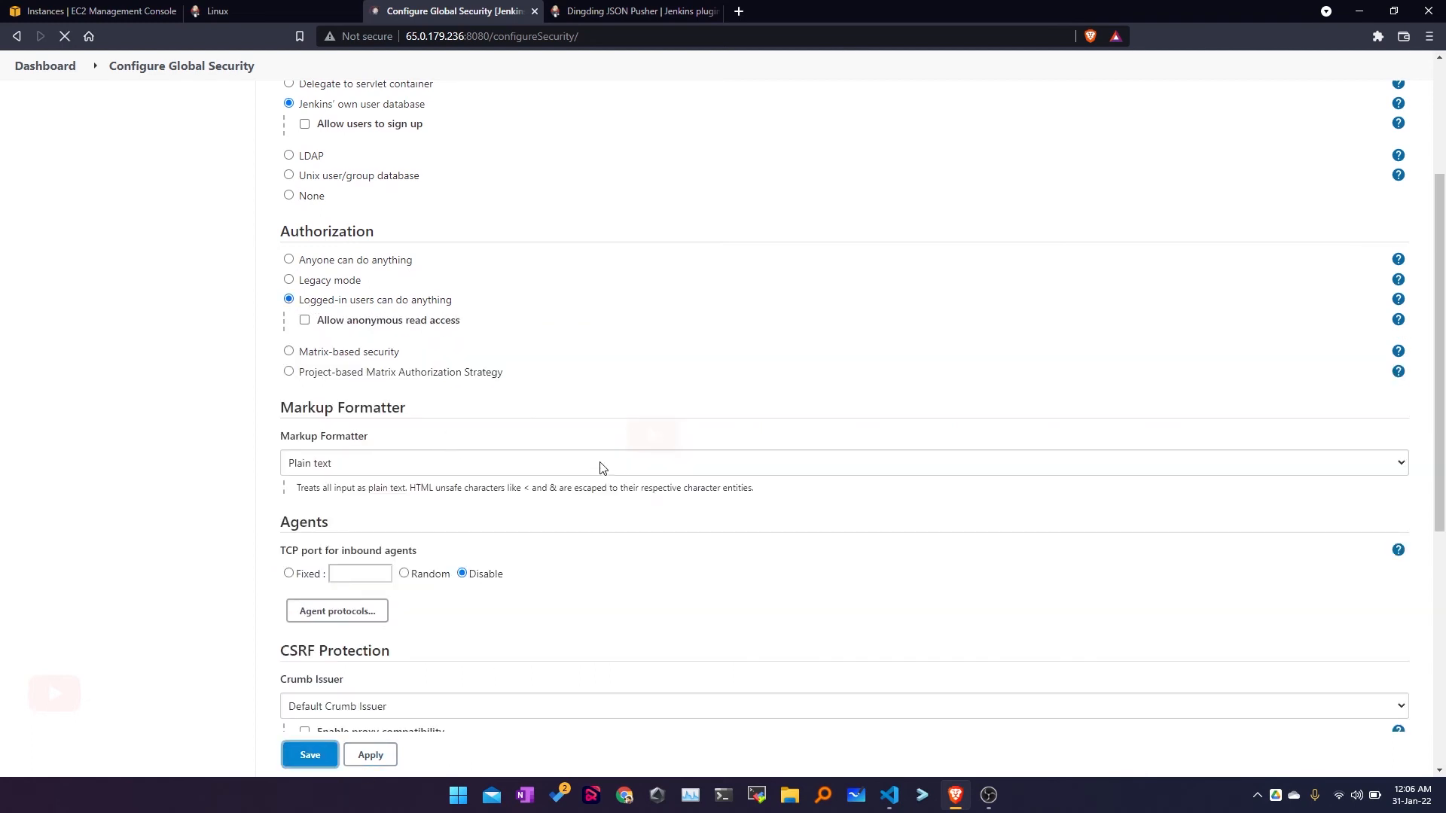
{"action": "left_click", "coordinate": [691, 428]}
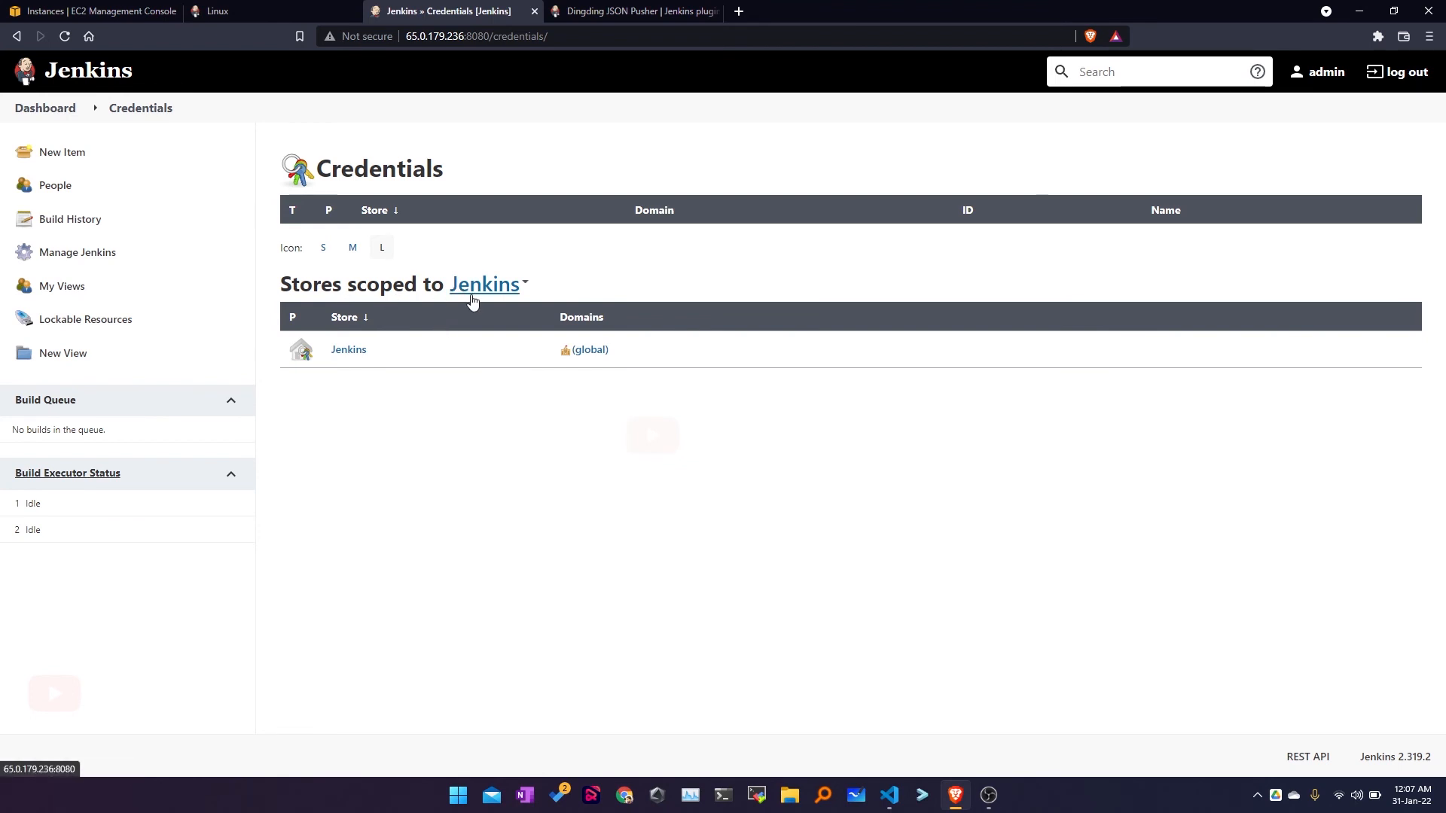
{"action": "left_click", "coordinate": [351, 352]}
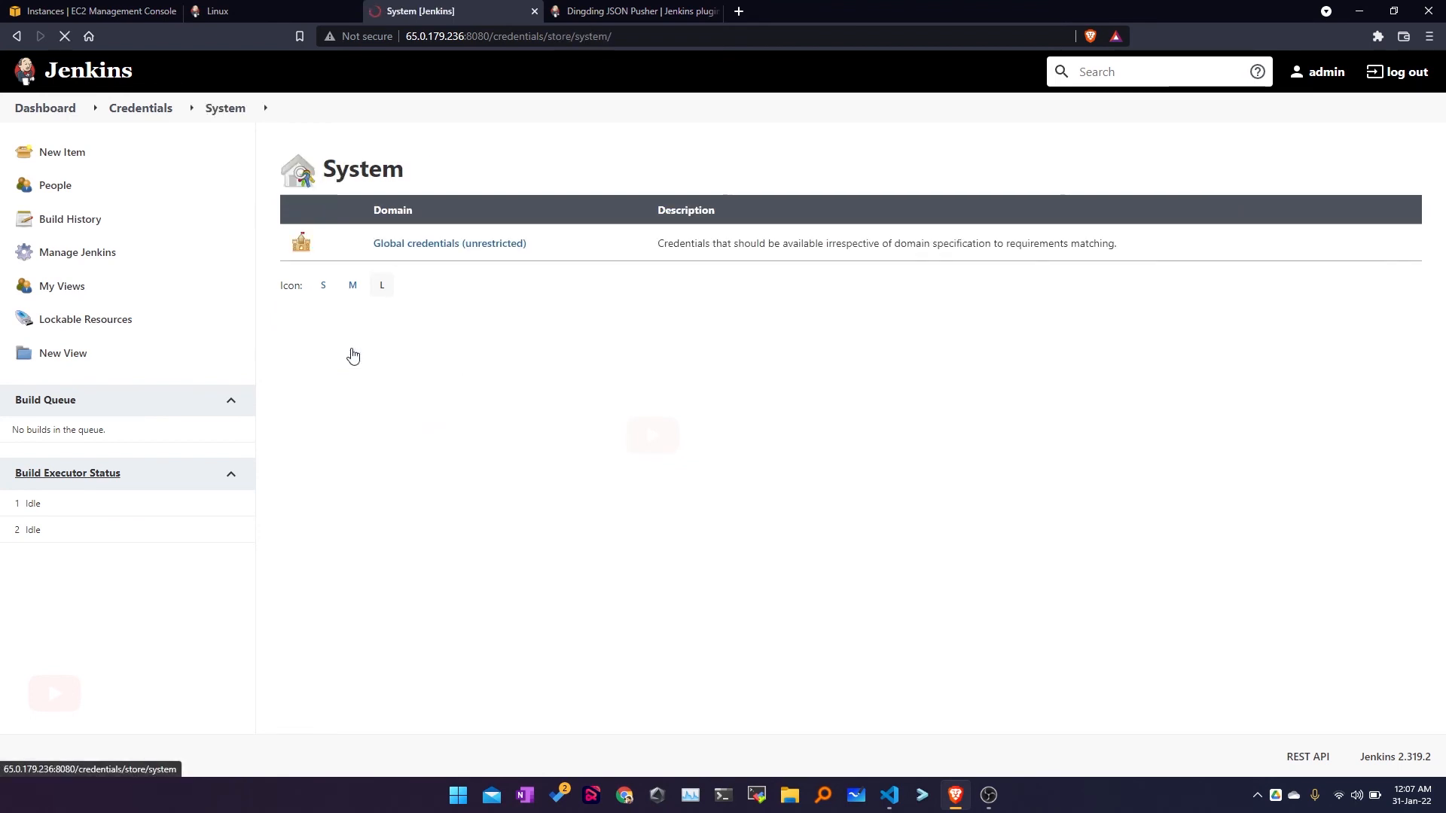
{"action": "left_click", "coordinate": [436, 244]}
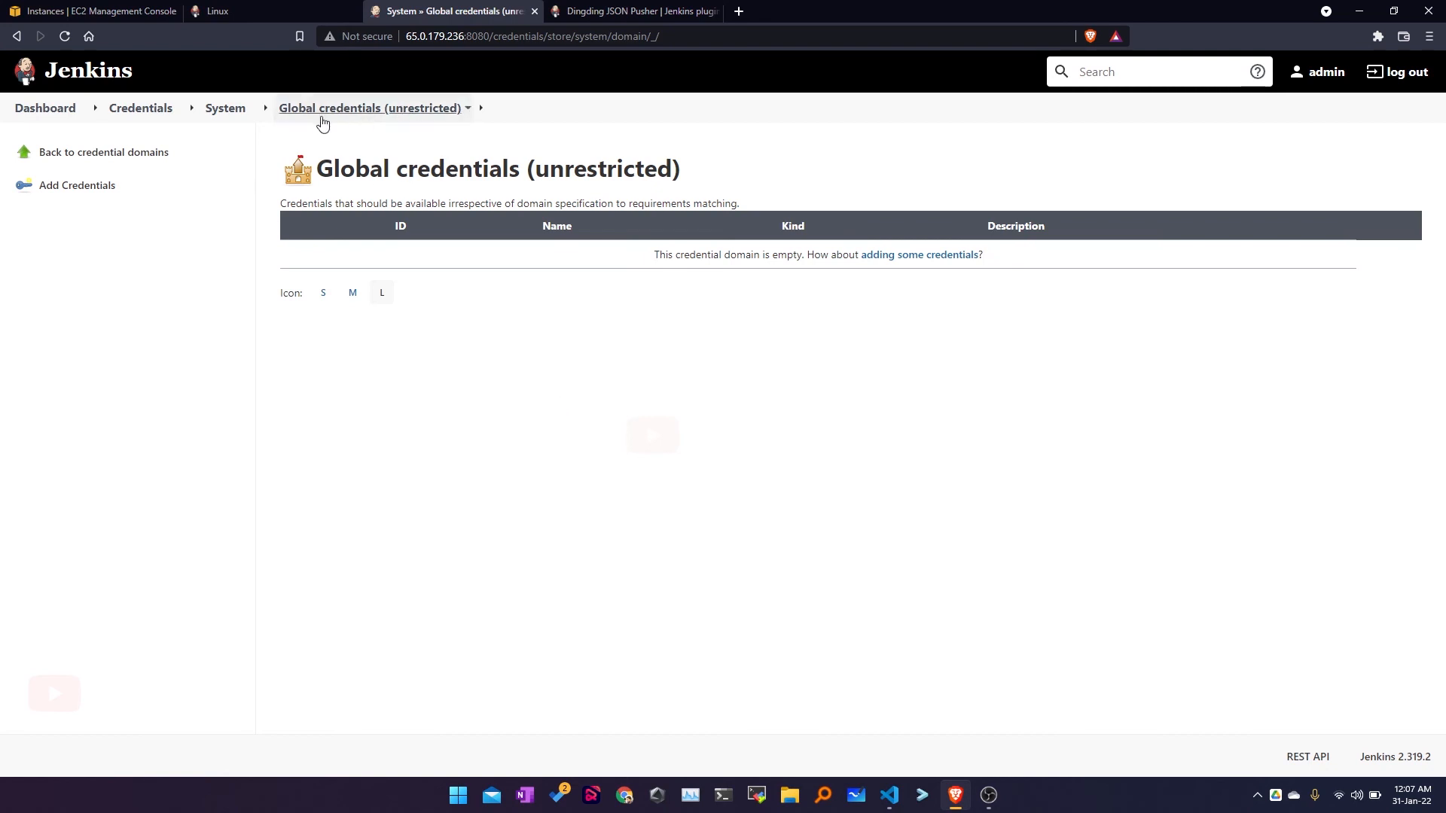
{"action": "left_click", "coordinate": [155, 111]}
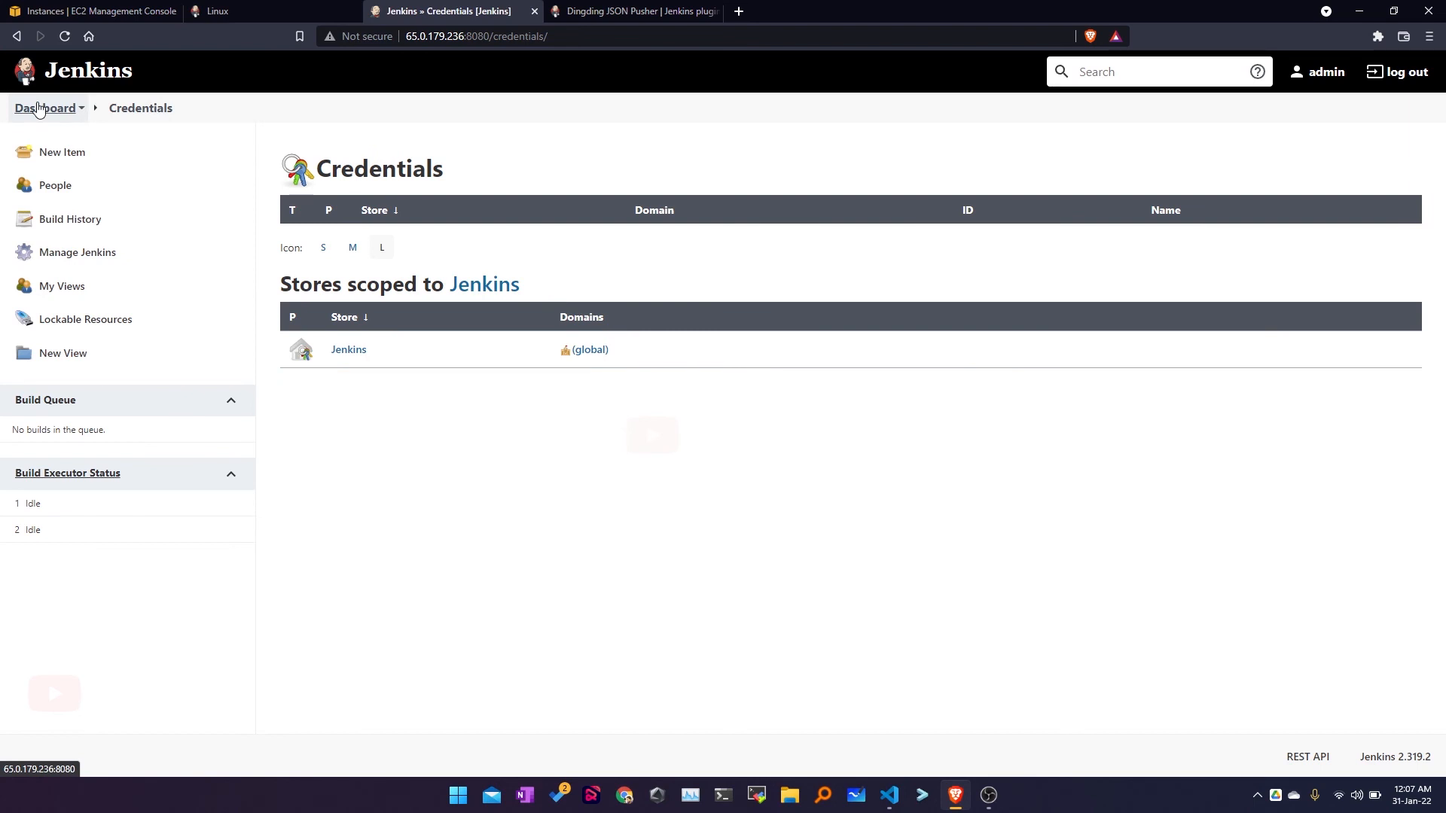
{"action": "left_click", "coordinate": [90, 252]}
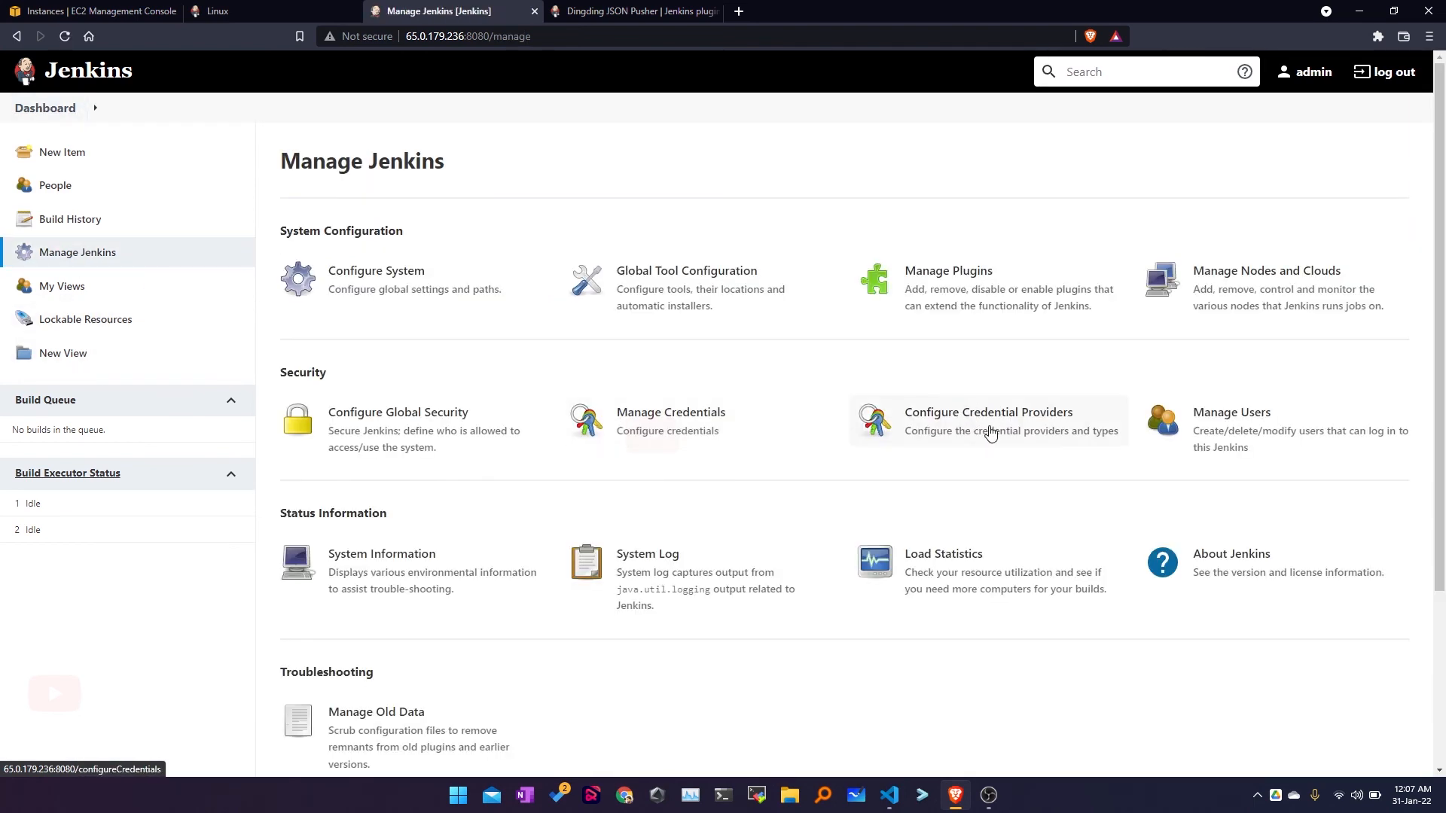
{"action": "scroll", "coordinate": [990, 433], "scroll_direction": "down", "scroll_amount": 2}
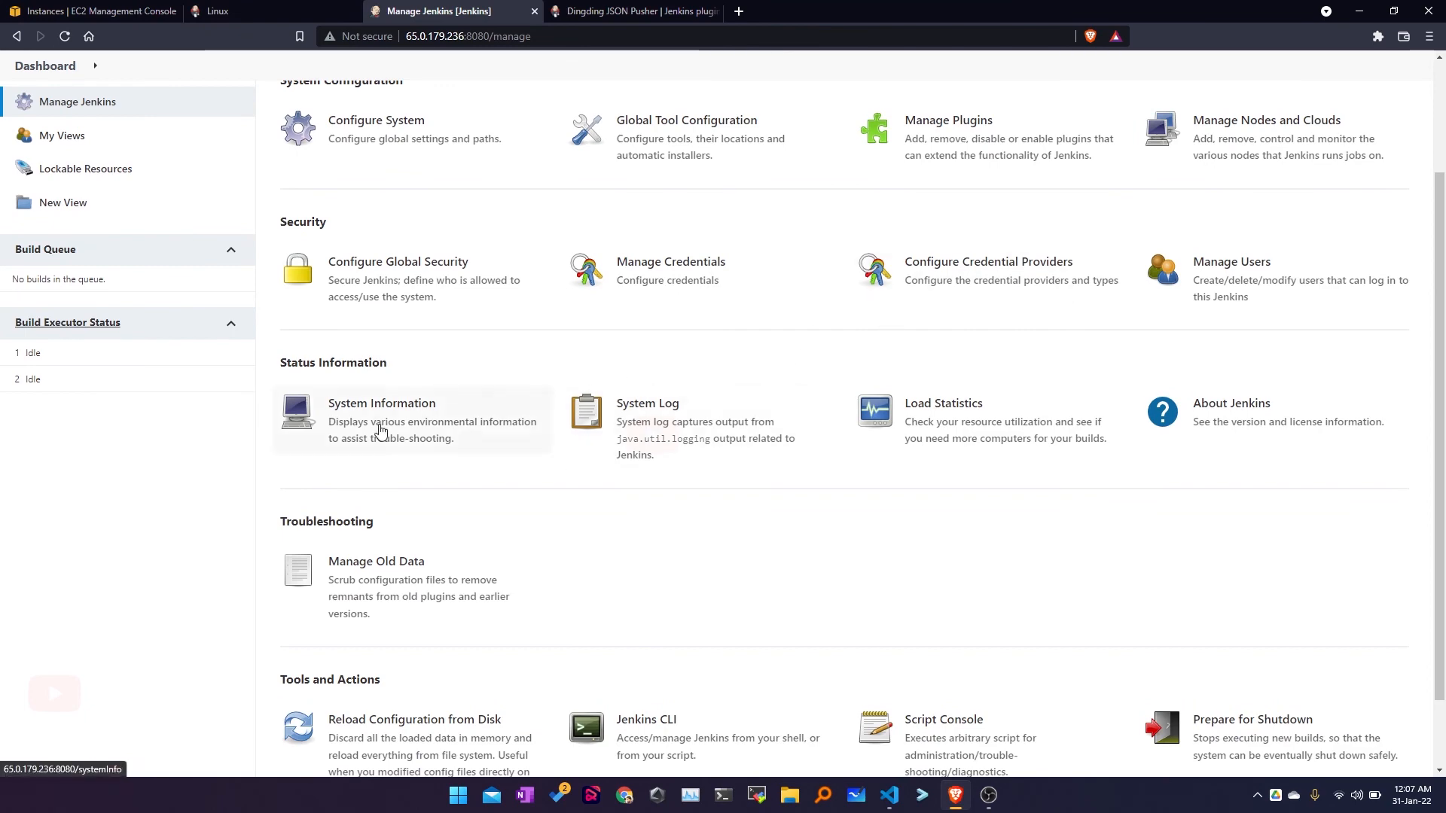
{"action": "left_click", "coordinate": [351, 429]}
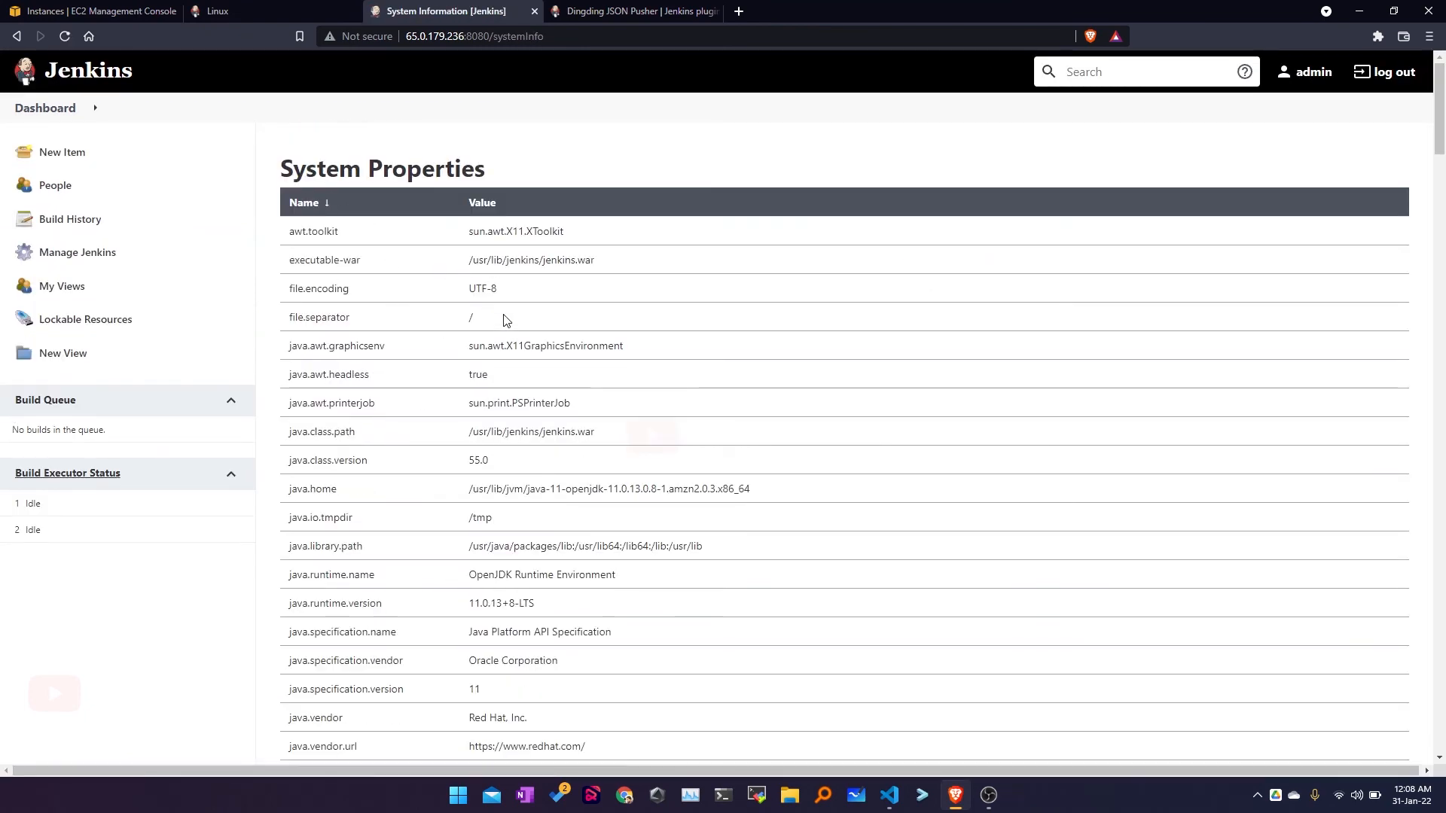
{"action": "scroll", "coordinate": [504, 320], "scroll_direction": "down", "scroll_amount": 1}
{"action": "left_click_drag", "start_coordinate": [467, 185], "coordinate": [676, 198]}
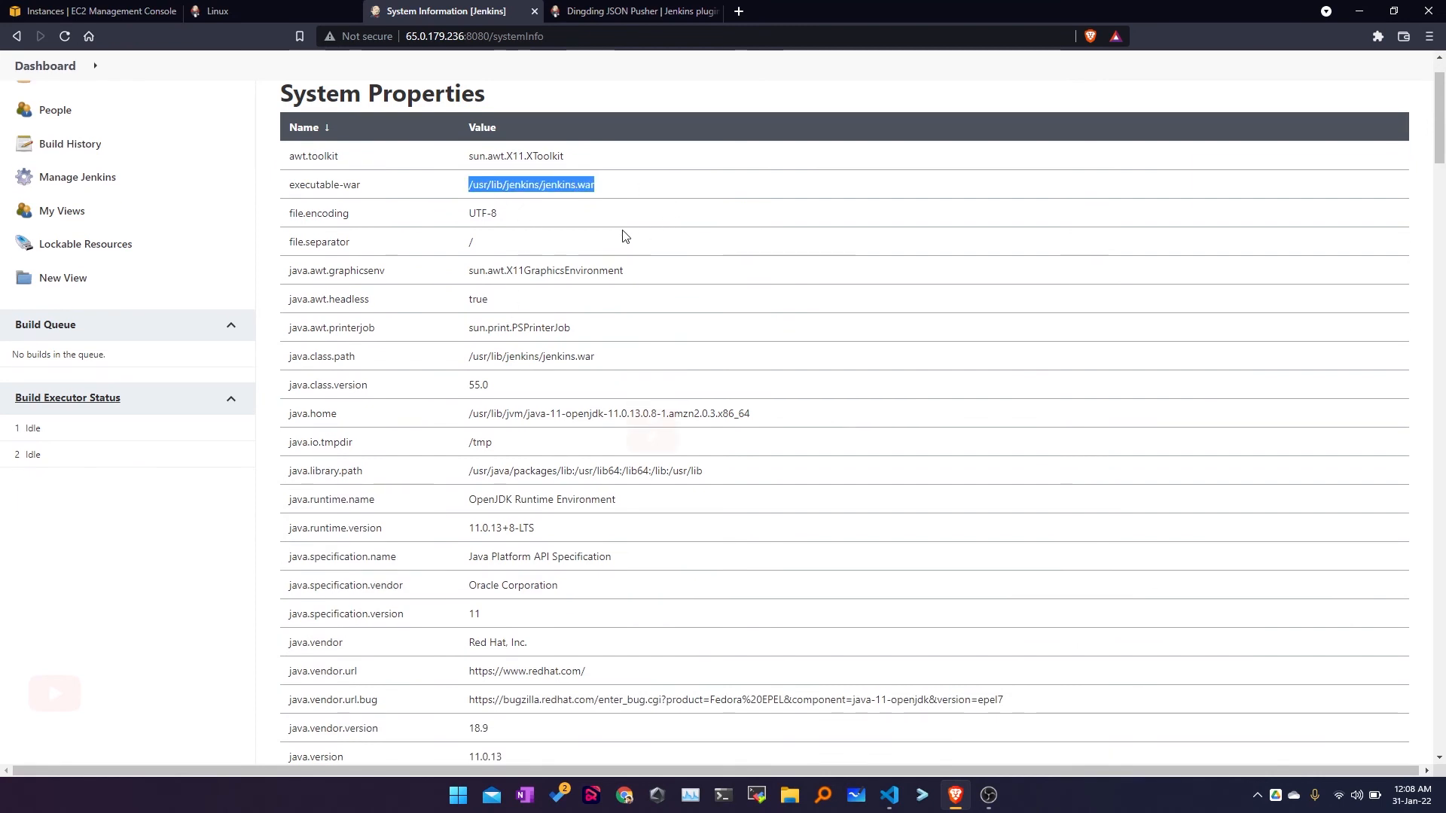
{"action": "scroll", "coordinate": [452, 405], "scroll_direction": "down", "scroll_amount": 2}
{"action": "scroll", "coordinate": [415, 384], "scroll_direction": "down", "scroll_amount": 10}
{"action": "left_click_drag", "start_coordinate": [289, 322], "coordinate": [510, 328]}
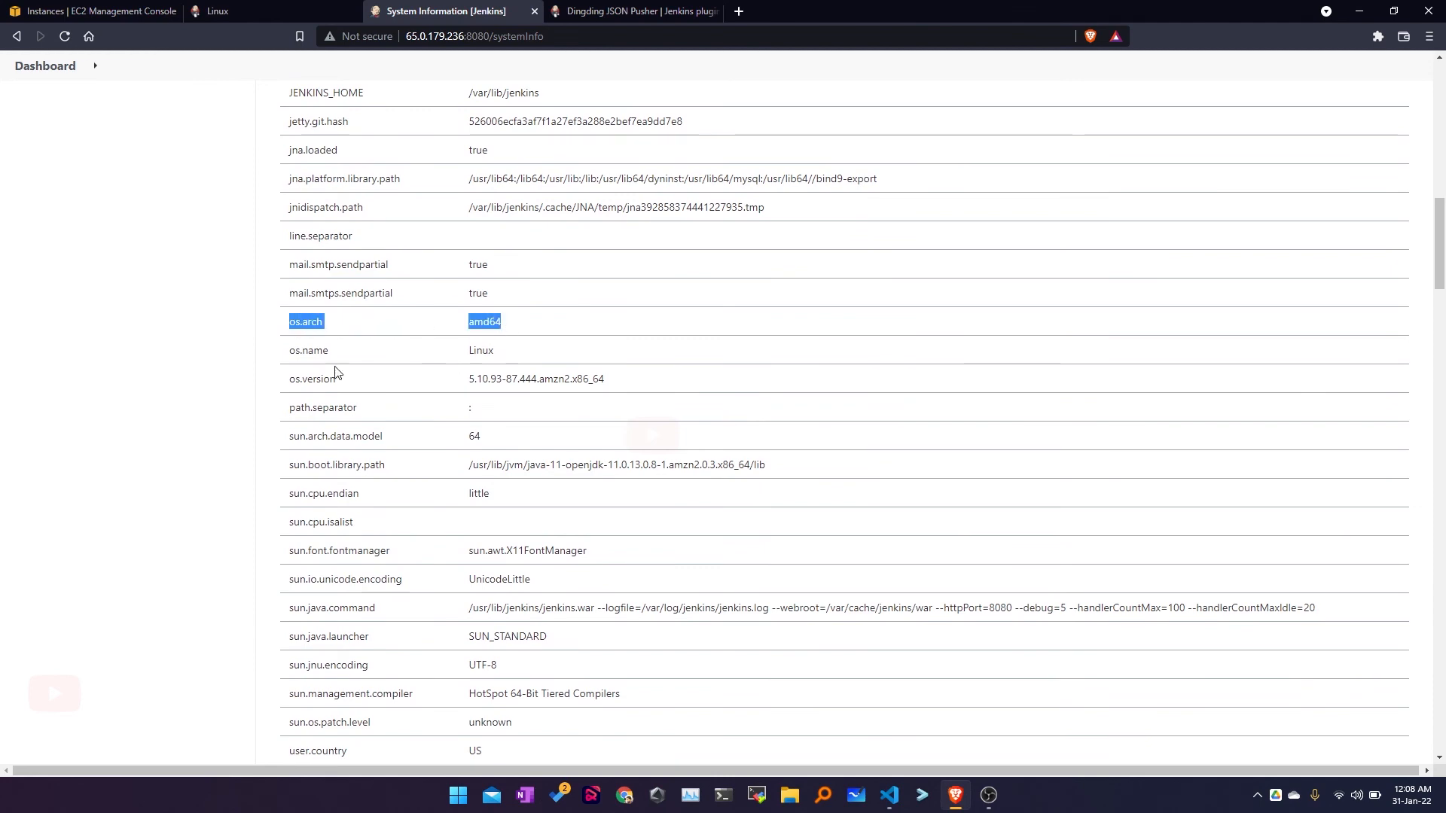
{"action": "double_click", "coordinate": [480, 350]}
{"action": "left_click", "coordinate": [468, 382]}
{"action": "left_click_drag", "start_coordinate": [467, 382], "coordinate": [655, 380]}
{"action": "scroll", "coordinate": [644, 467], "scroll_direction": "down", "scroll_amount": 5}
{"action": "key", "text": "alt+Left"}
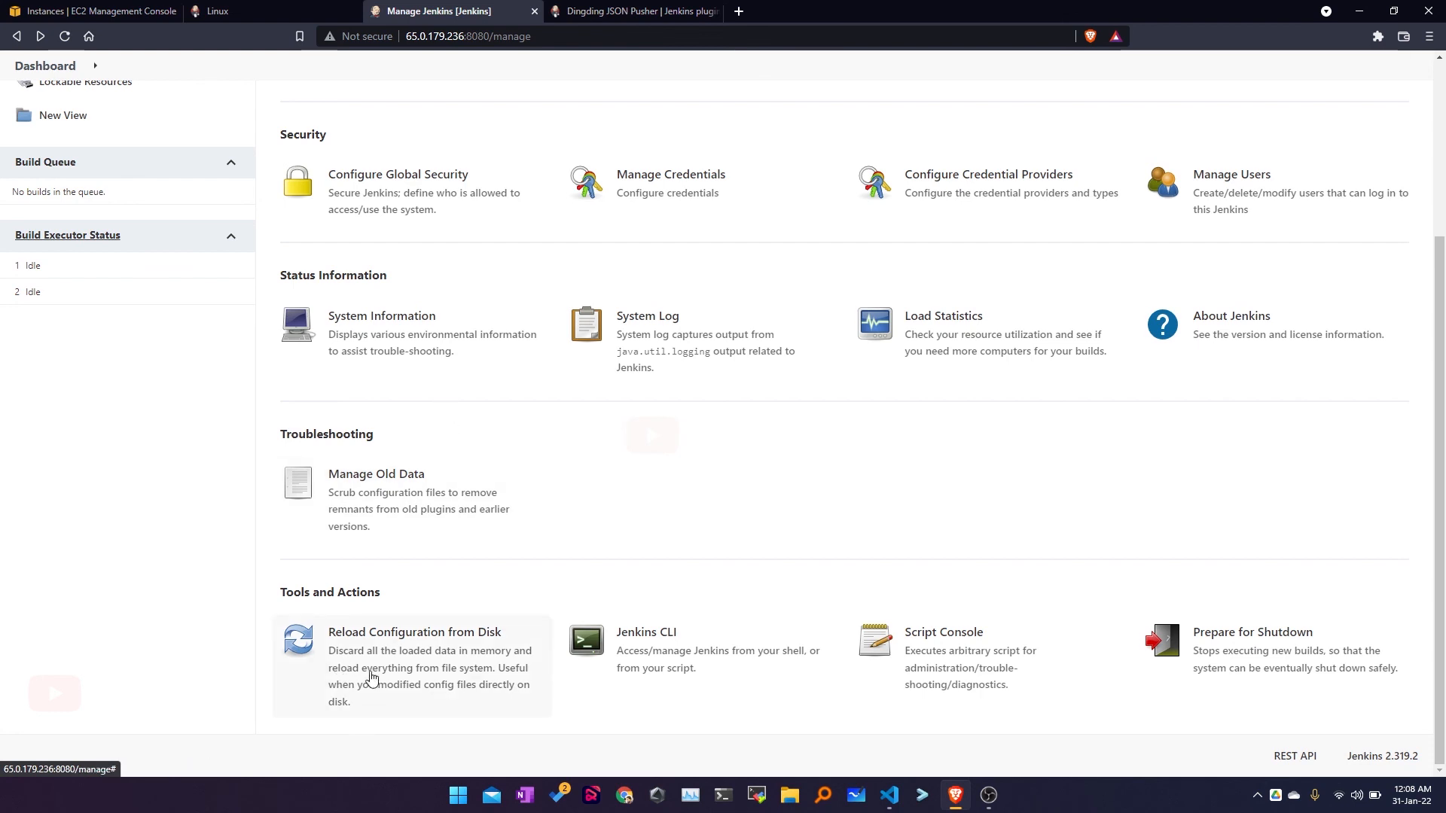
Step: Cancel the Reload Configuration from Disk prompt and open the Jenkins CLI page
{"action": "left_click", "coordinate": [375, 644]}
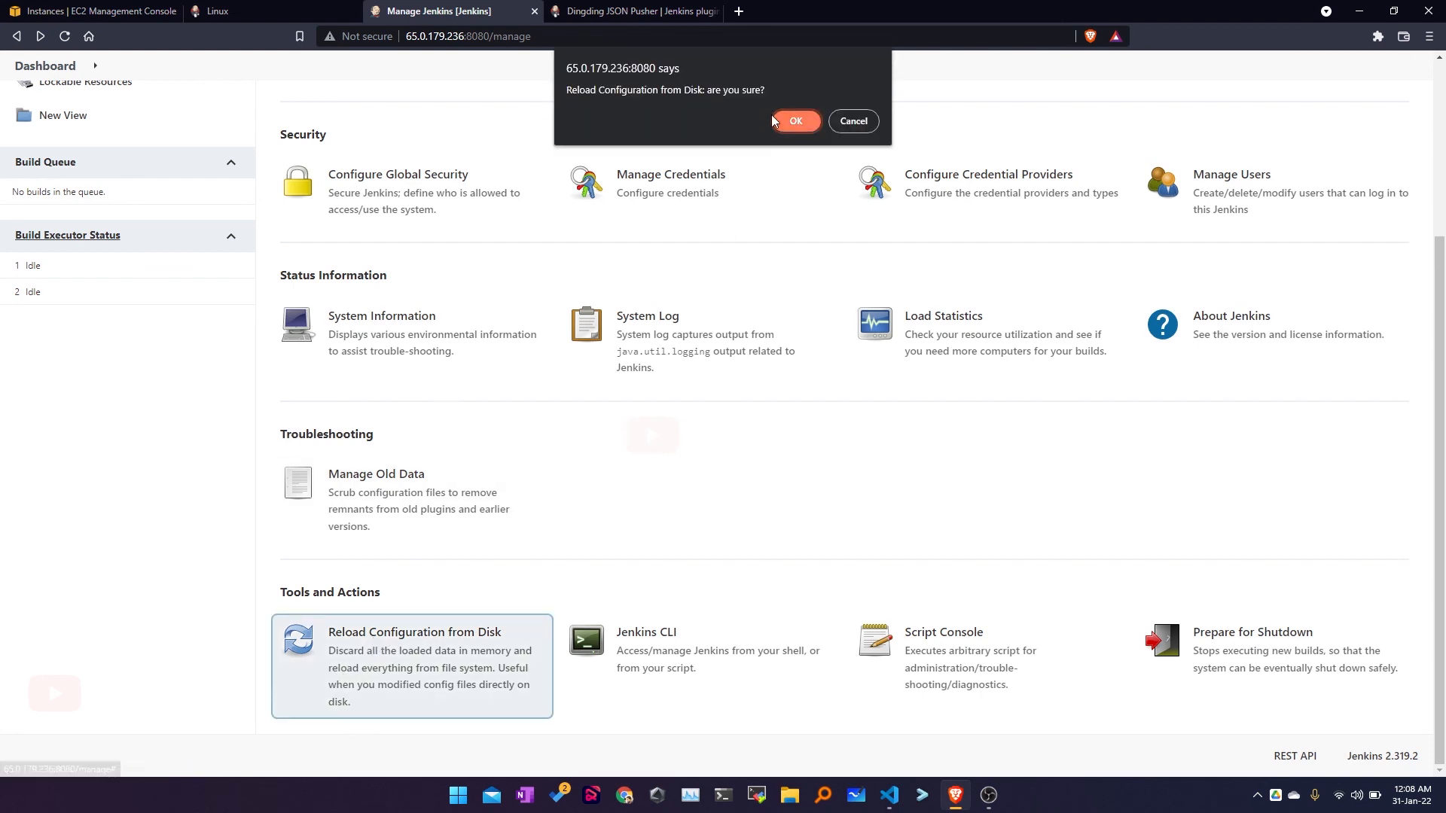
{"action": "left_click", "coordinate": [853, 121]}
{"action": "scroll", "coordinate": [465, 652], "scroll_direction": "down", "scroll_amount": 3}
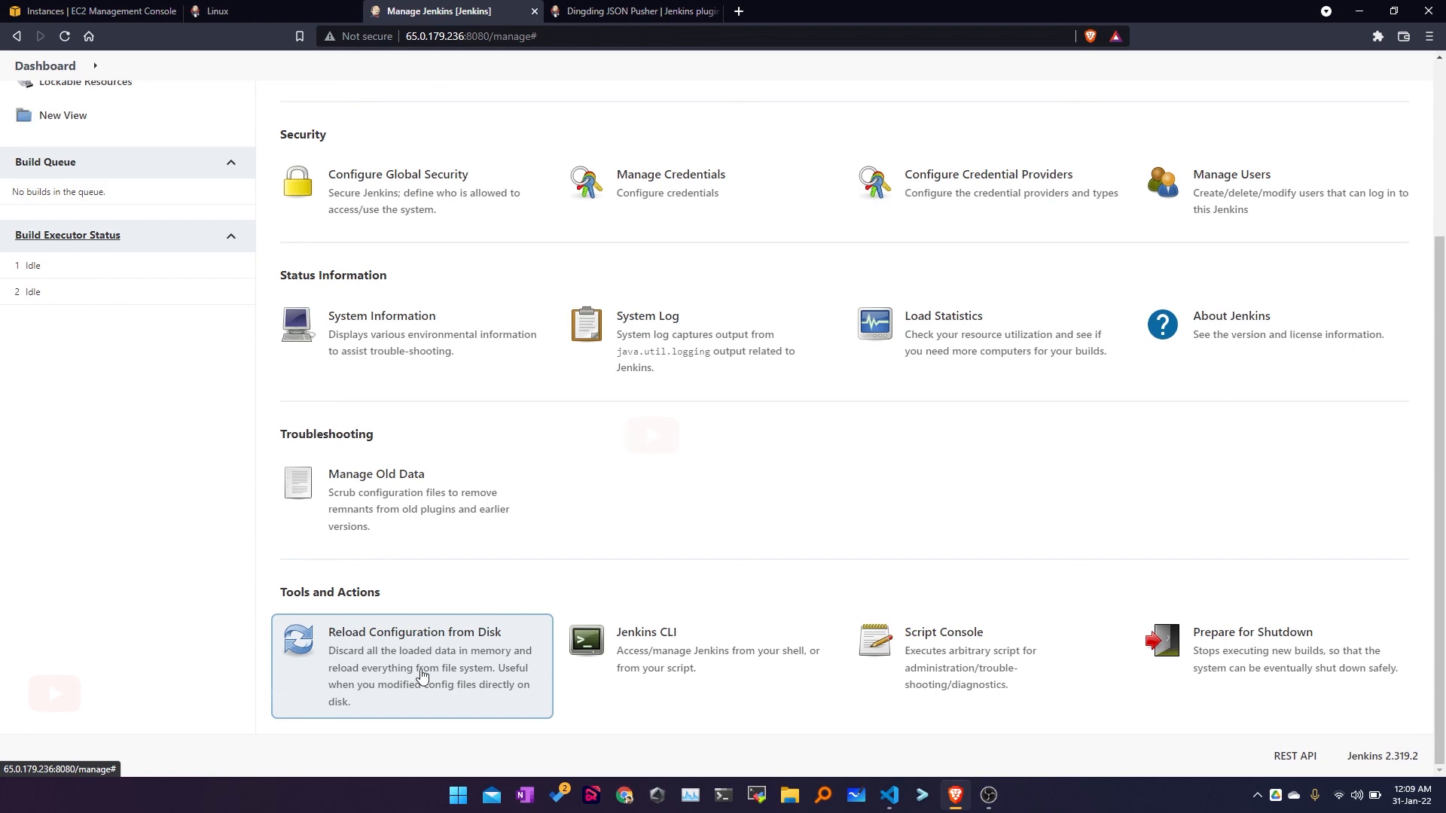
{"action": "left_click", "coordinate": [646, 648]}
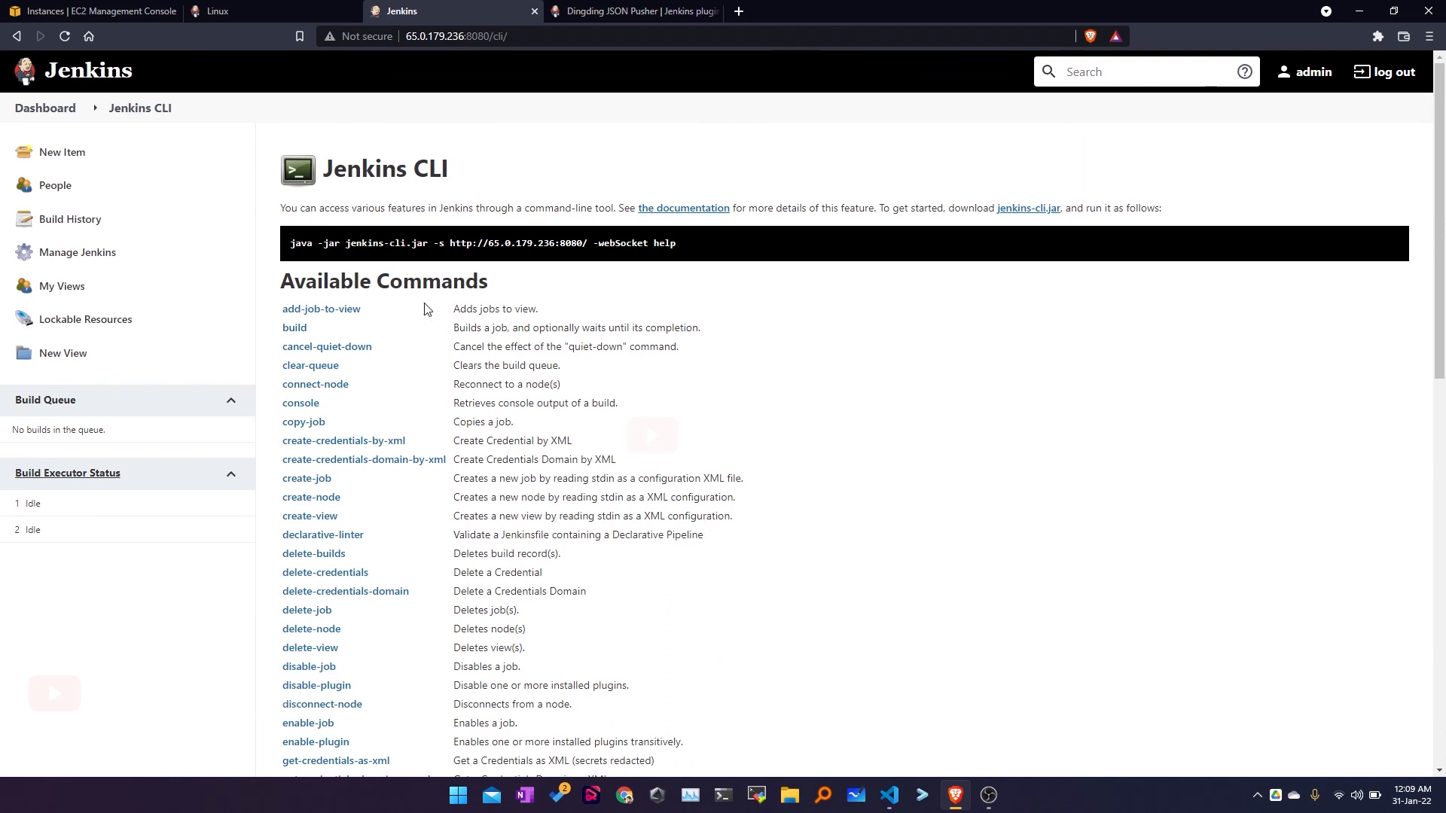
Step: Look over the example jenkins-cli.jar command, then go back and open the Script Console
{"action": "left_click_drag", "start_coordinate": [291, 243], "coordinate": [707, 250]}
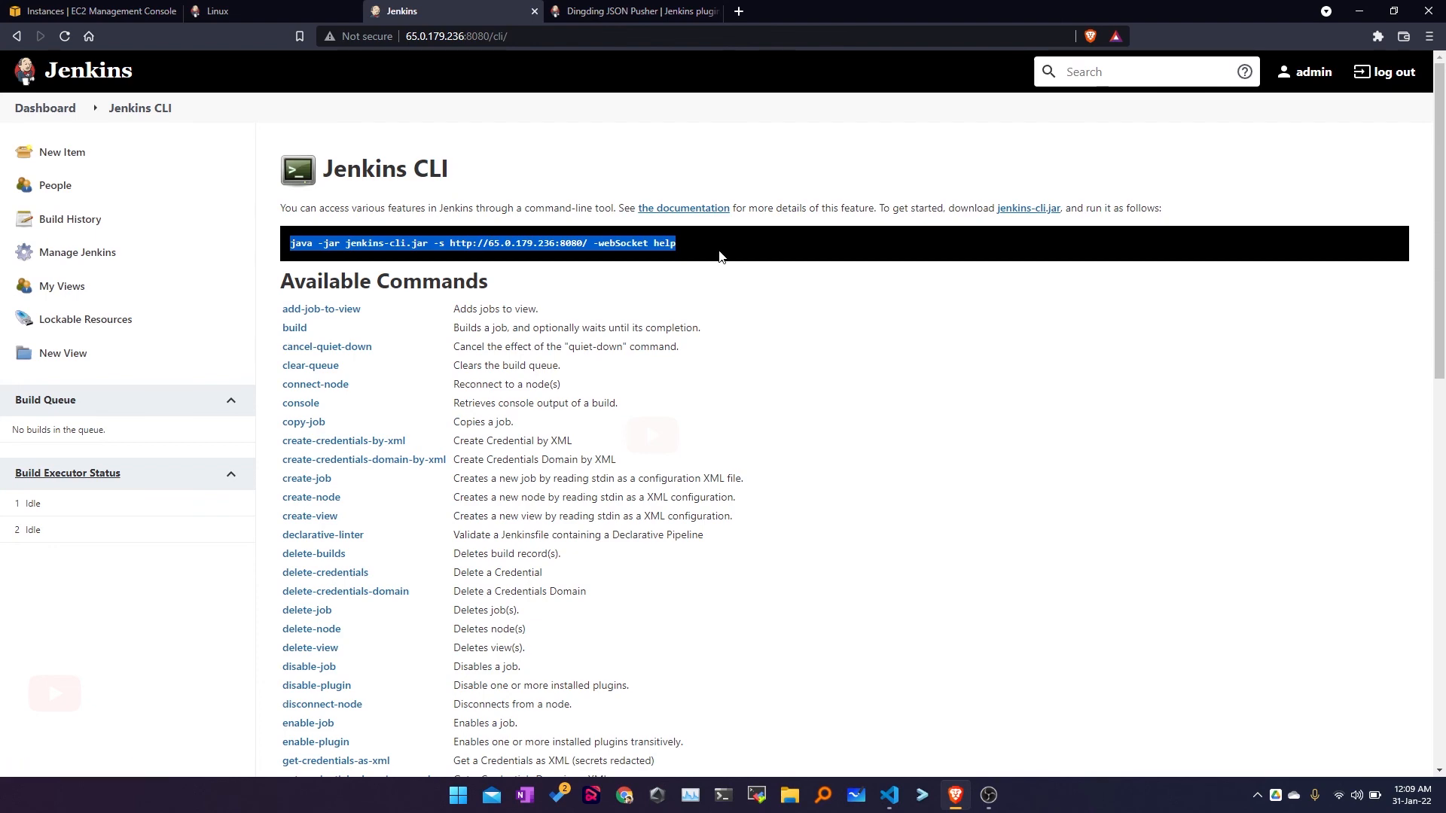
{"action": "left_click", "coordinate": [720, 256]}
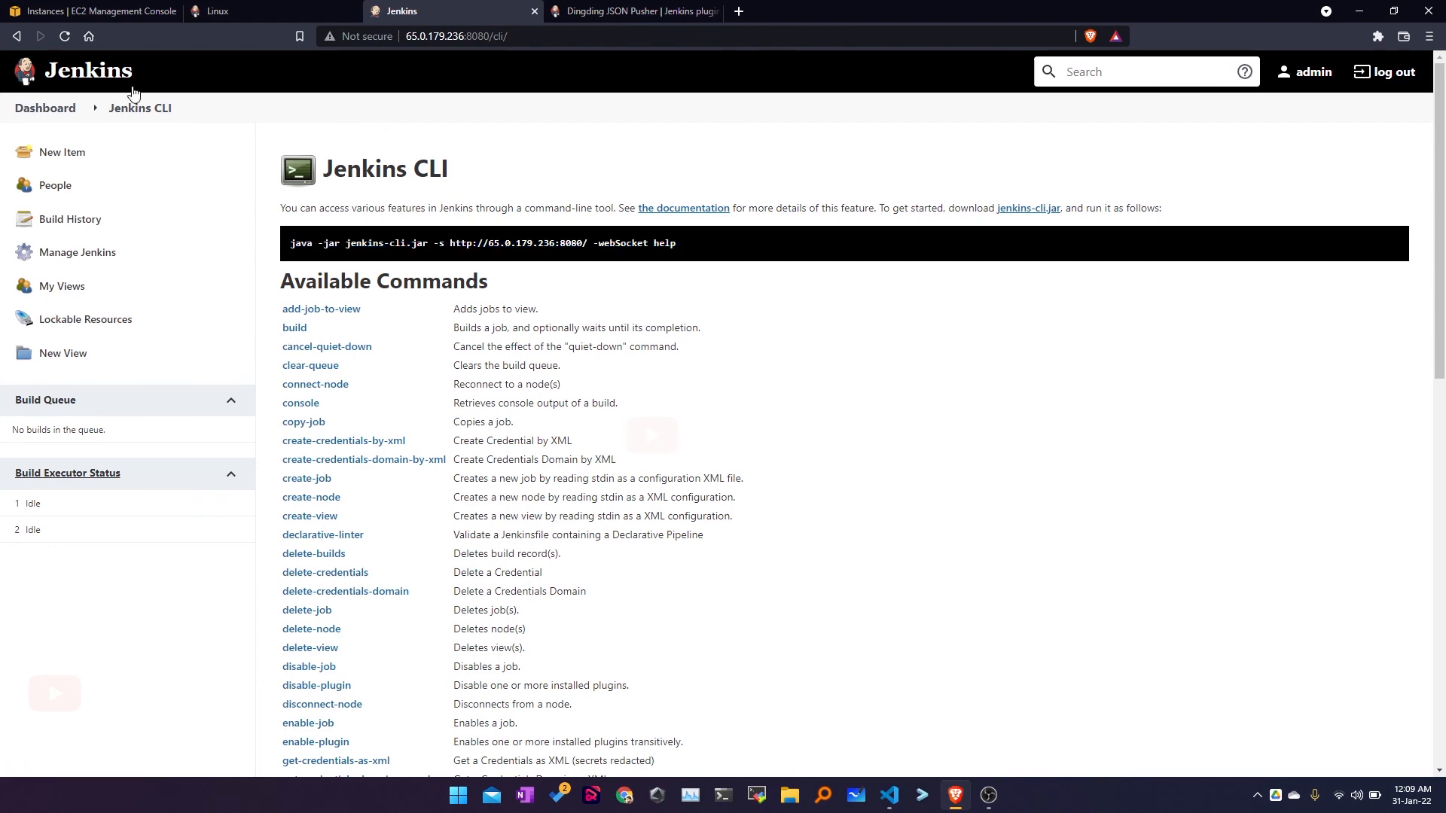
{"action": "left_click", "coordinate": [22, 37]}
{"action": "left_click", "coordinate": [944, 633]}
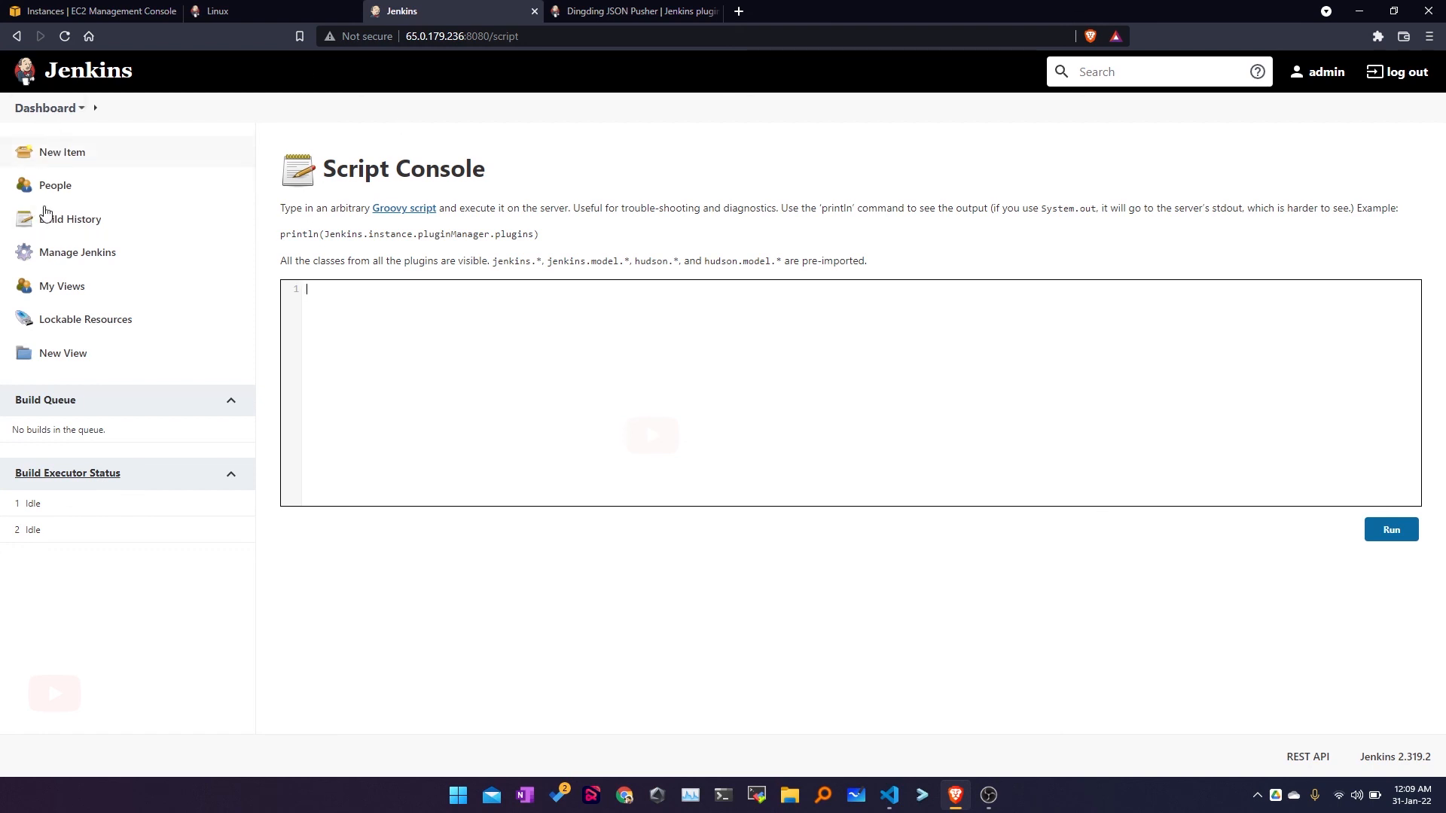
Step: Leave the Script Console via Dashboard and scroll Manage Jenkins down to Tools and Actions
{"action": "left_click", "coordinate": [26, 111]}
{"action": "left_click", "coordinate": [77, 253]}
{"action": "scroll", "coordinate": [1013, 655], "scroll_direction": "down", "scroll_amount": 1}
{"action": "scroll", "coordinate": [1013, 655], "scroll_direction": "down", "scroll_amount": 3}
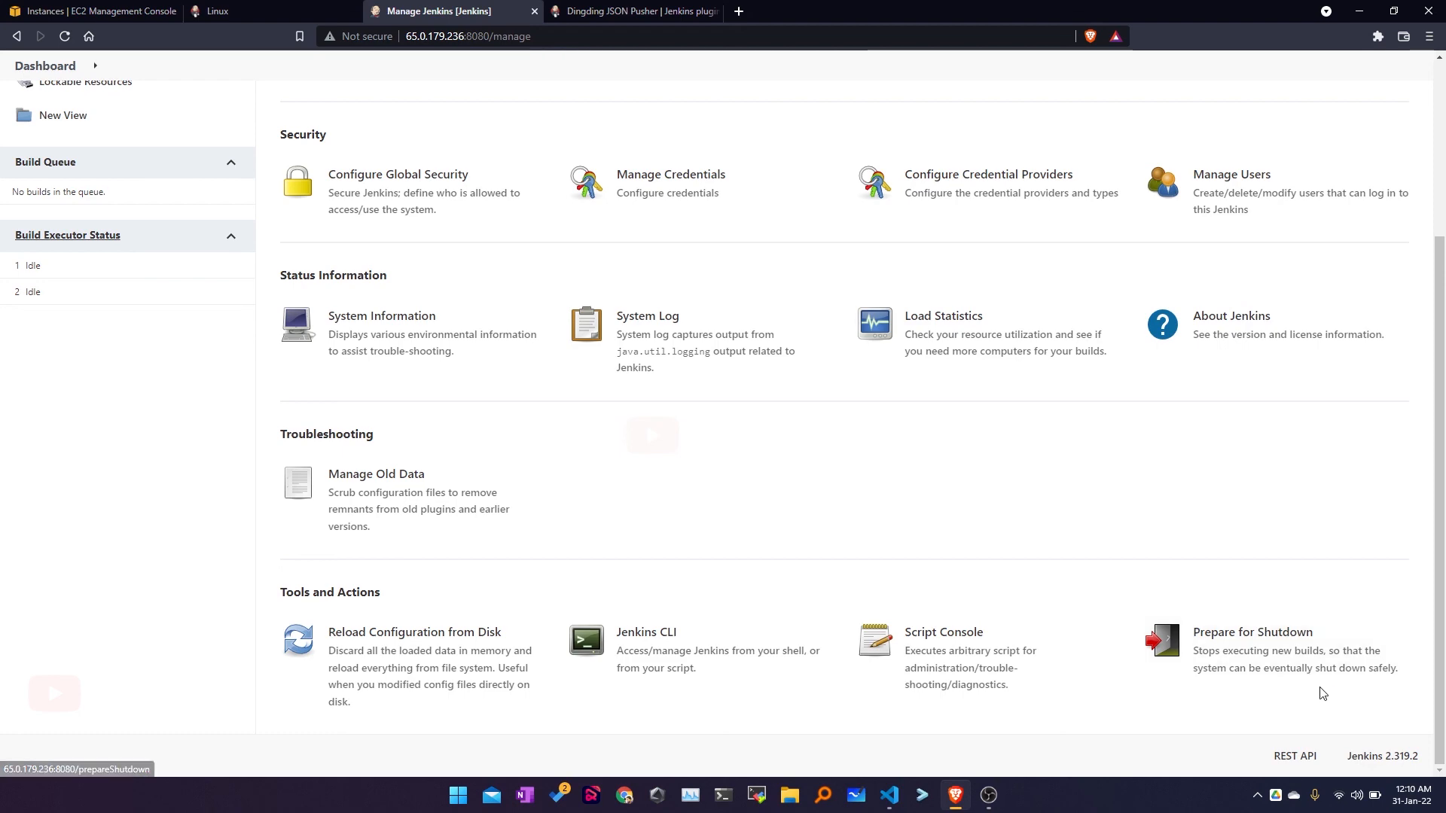
Step: Go from the Manage Jenkins page to the dashboard and start a New View
{"action": "scroll", "coordinate": [700, 567], "scroll_direction": "up", "scroll_amount": 3}
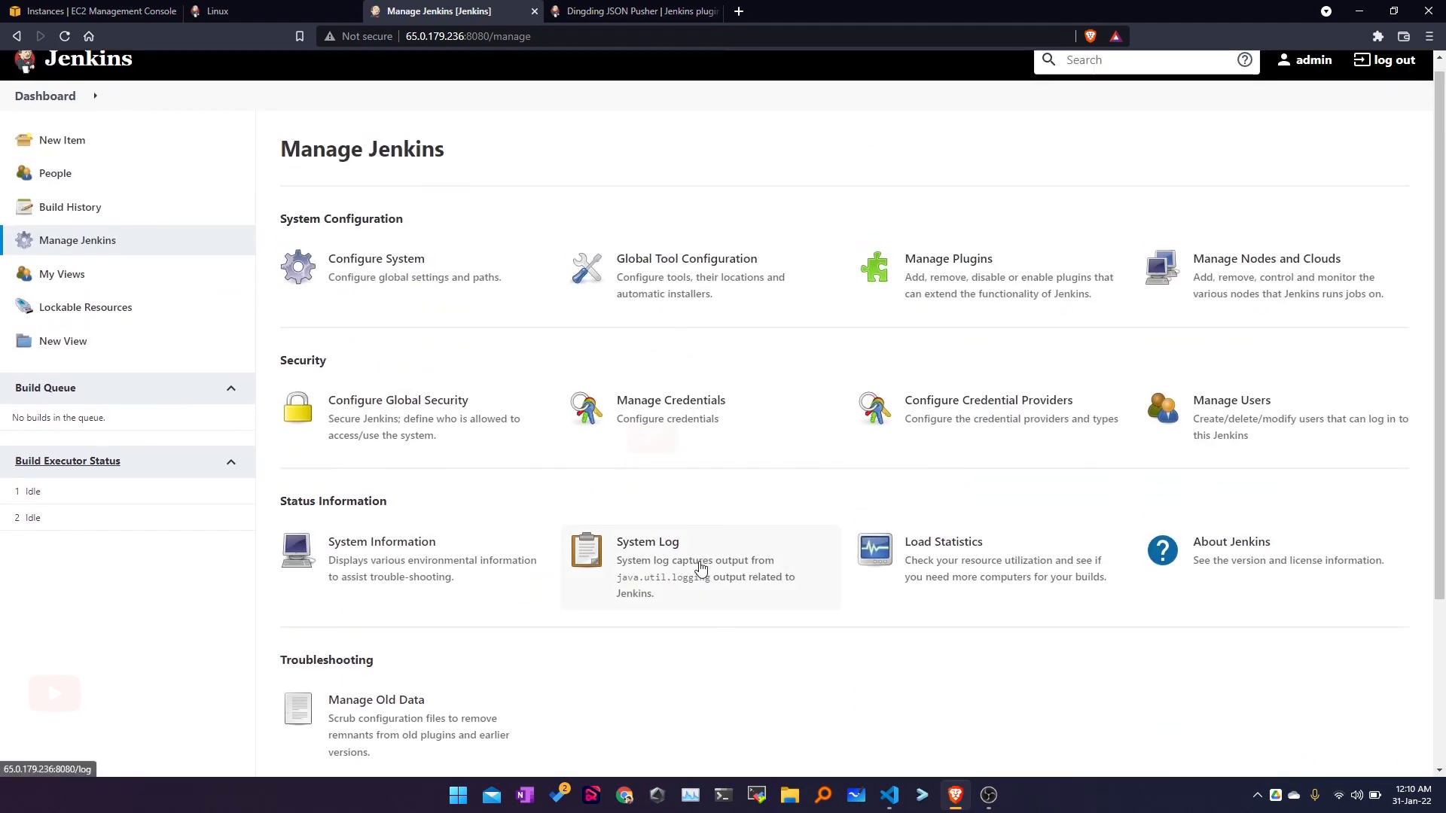
{"action": "left_click_drag", "start_coordinate": [280, 151], "coordinate": [446, 158]}
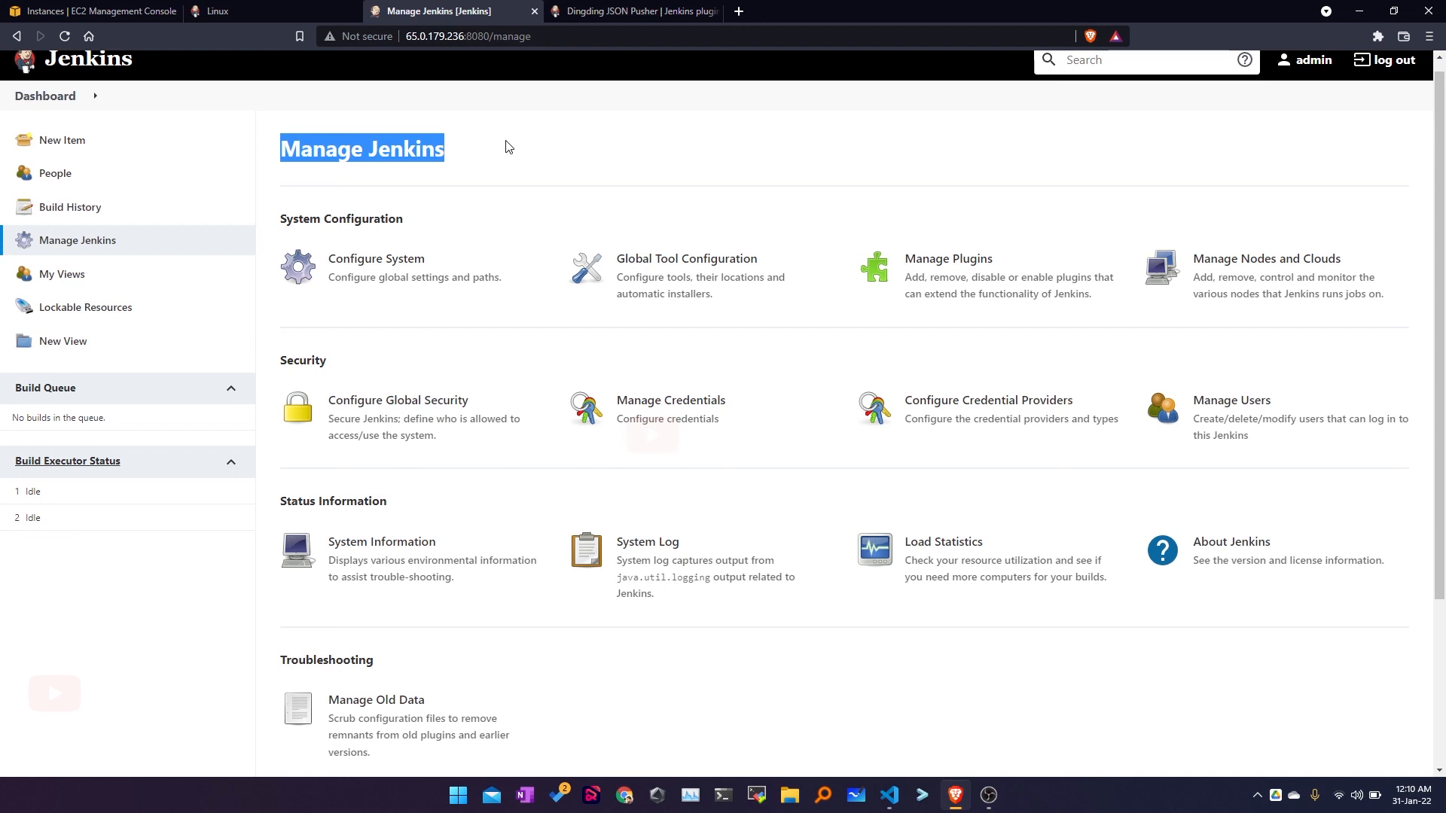
{"action": "left_click", "coordinate": [53, 103]}
{"action": "left_click", "coordinate": [67, 357]}
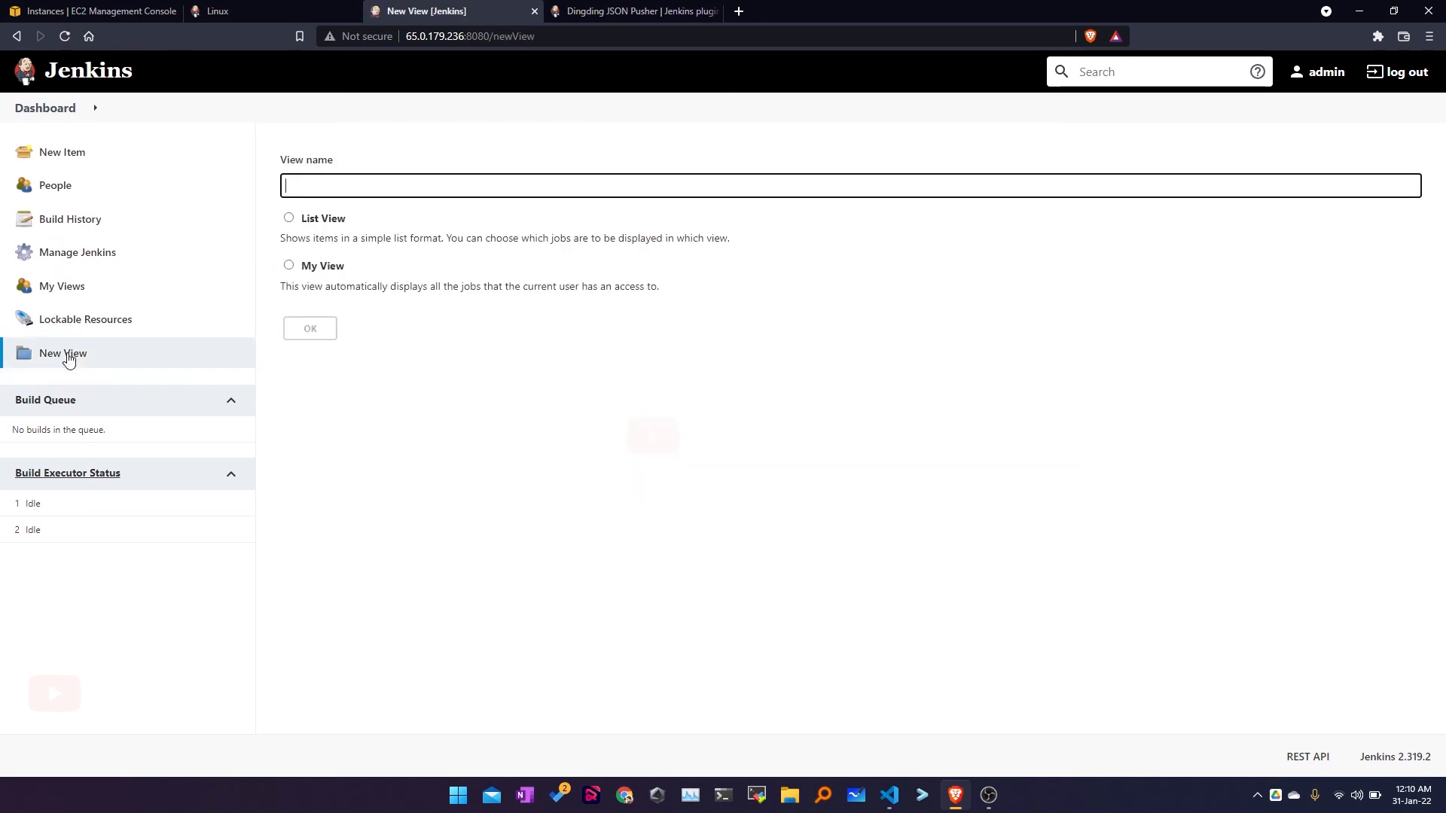